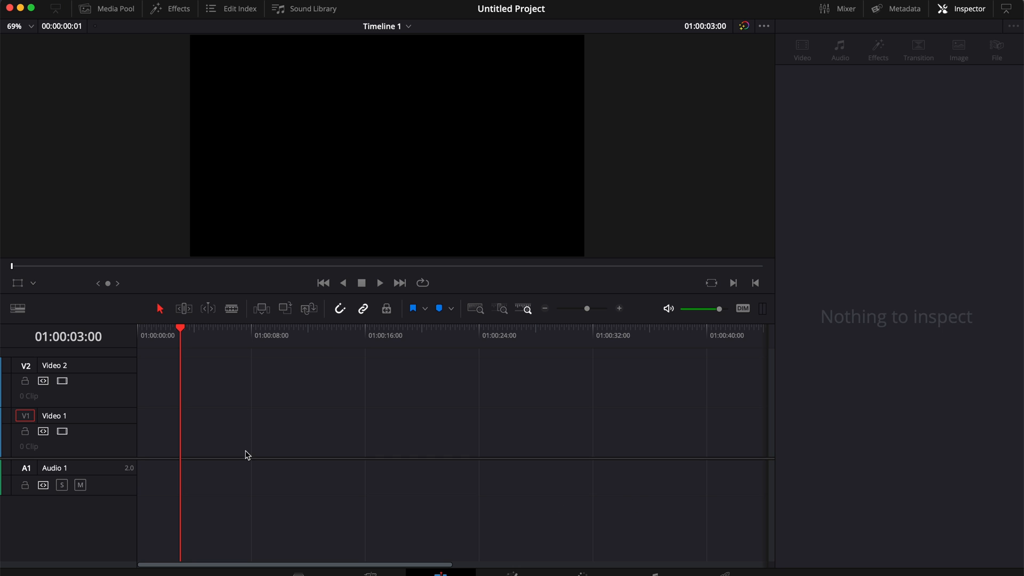
# Step: Add a Fusion Composition at the start of the Video 1 track and open it on the Fusion page
pyautogui.click(180, 10)
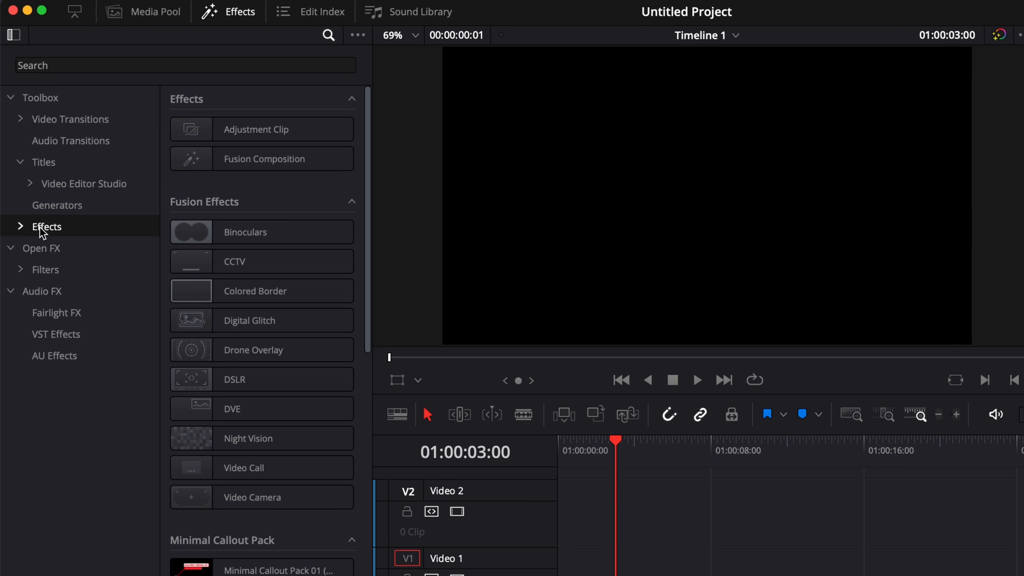
pyautogui.moveTo(246, 163); pyautogui.dragTo(563, 575)
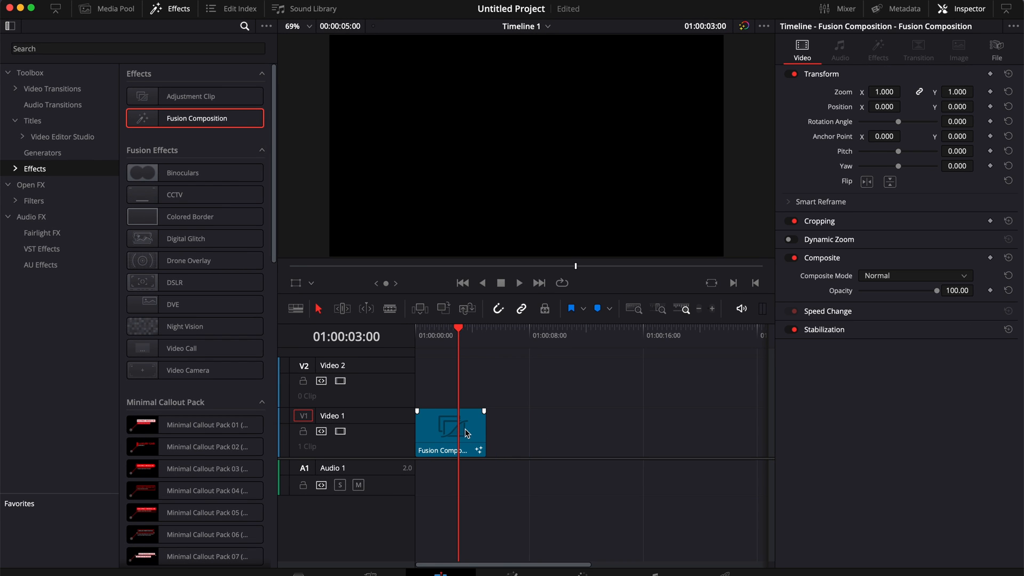
pyautogui.click(509, 573)
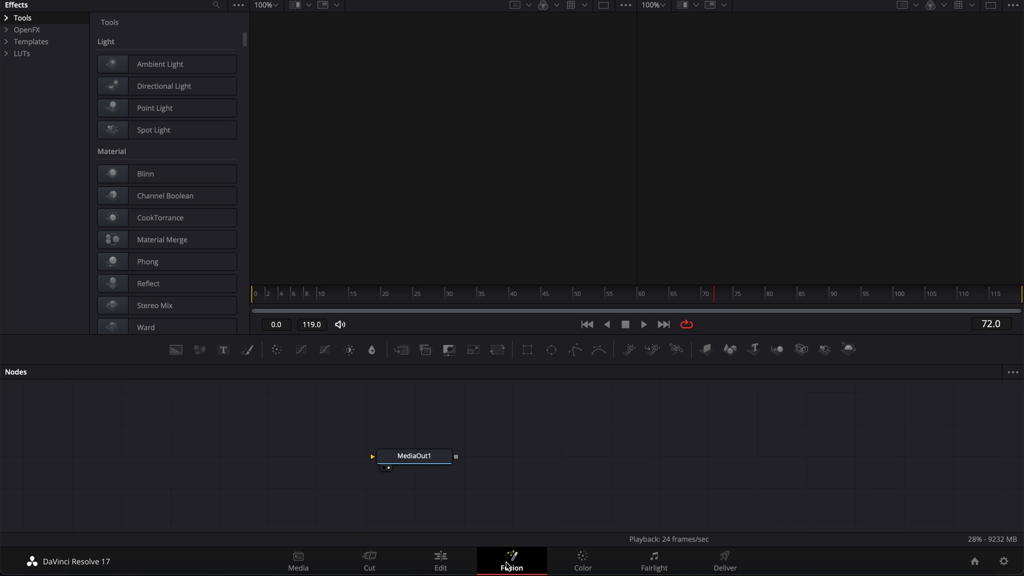
# Step: Move the MediaOut1 node aside to make room and add two Text nodes, one above the other
pyautogui.moveTo(415, 458); pyautogui.dragTo(646, 438)
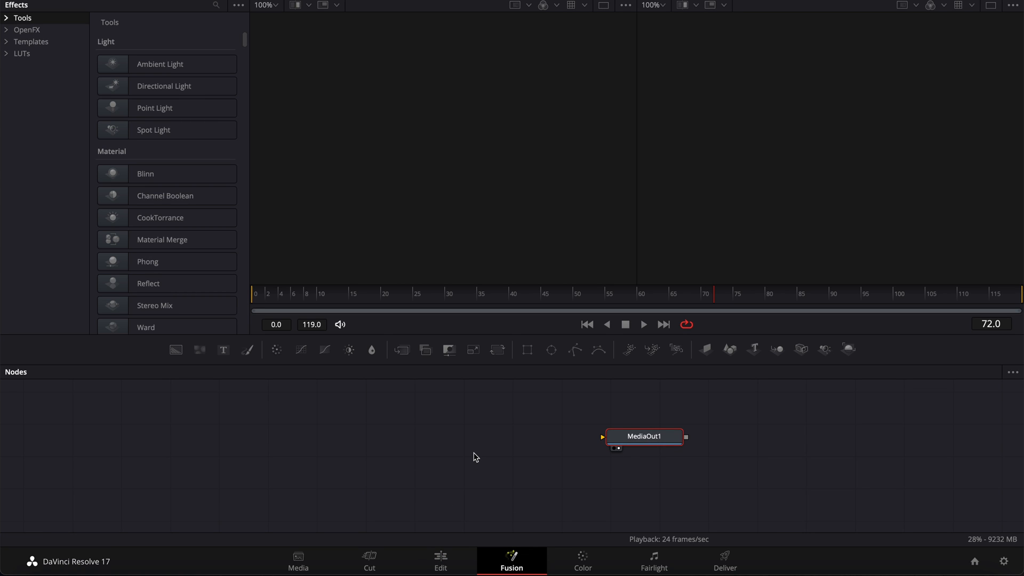
pyautogui.click(256, 391)
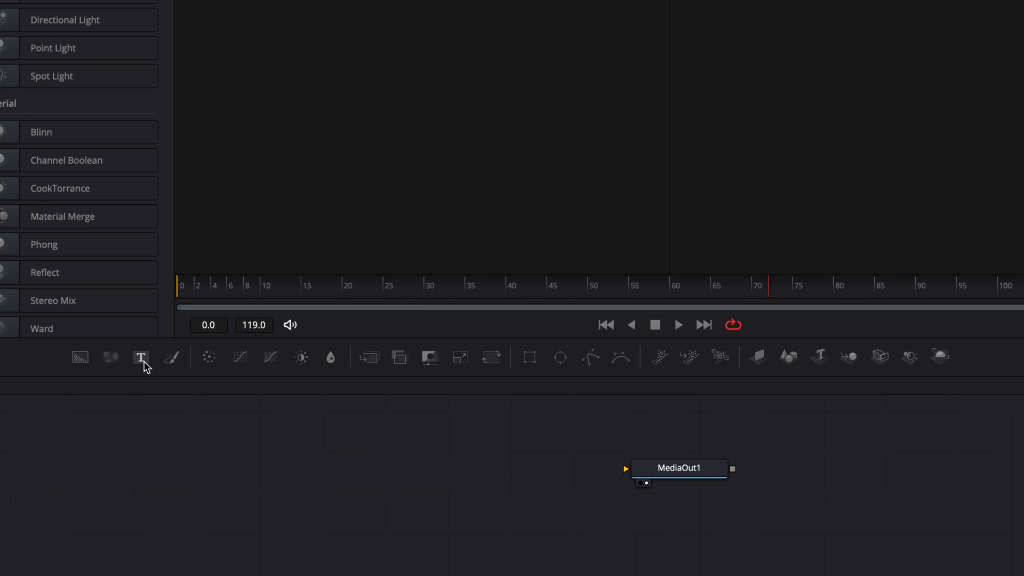
pyautogui.moveTo(226, 352); pyautogui.dragTo(270, 383)
pyautogui.moveTo(200, 400); pyautogui.dragTo(265, 437)
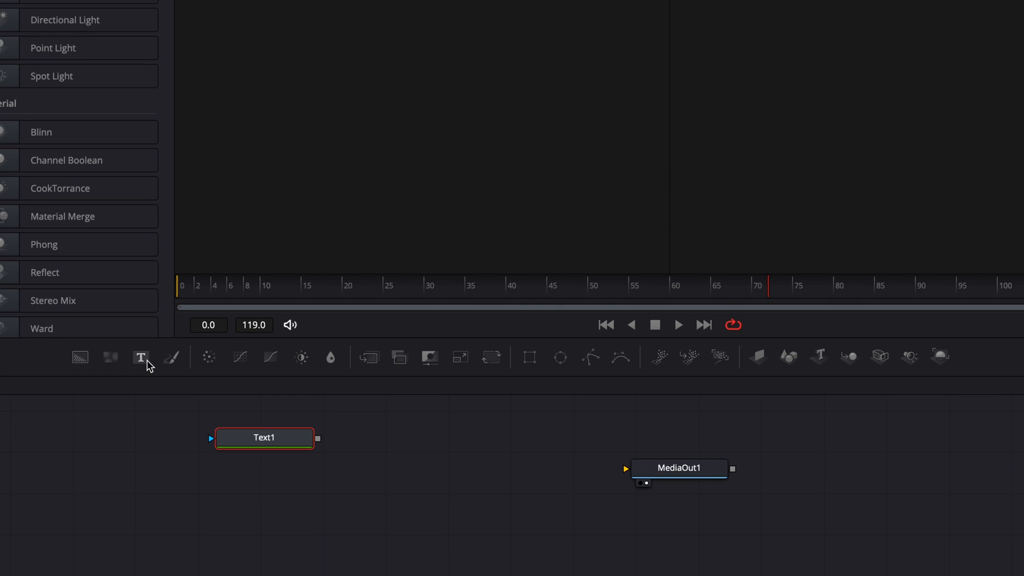
pyautogui.moveTo(140, 359); pyautogui.dragTo(268, 490)
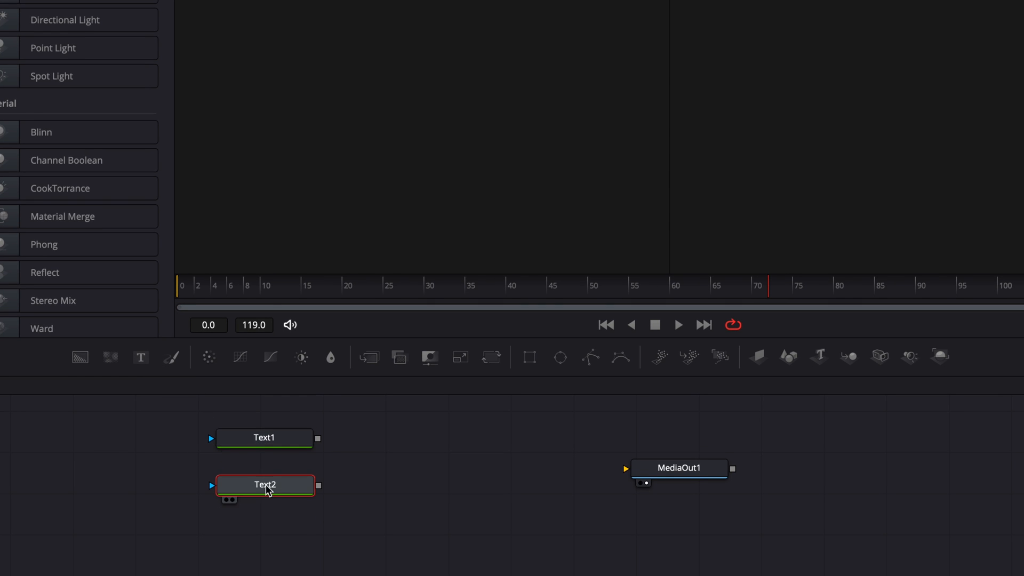
pyautogui.click(260, 437)
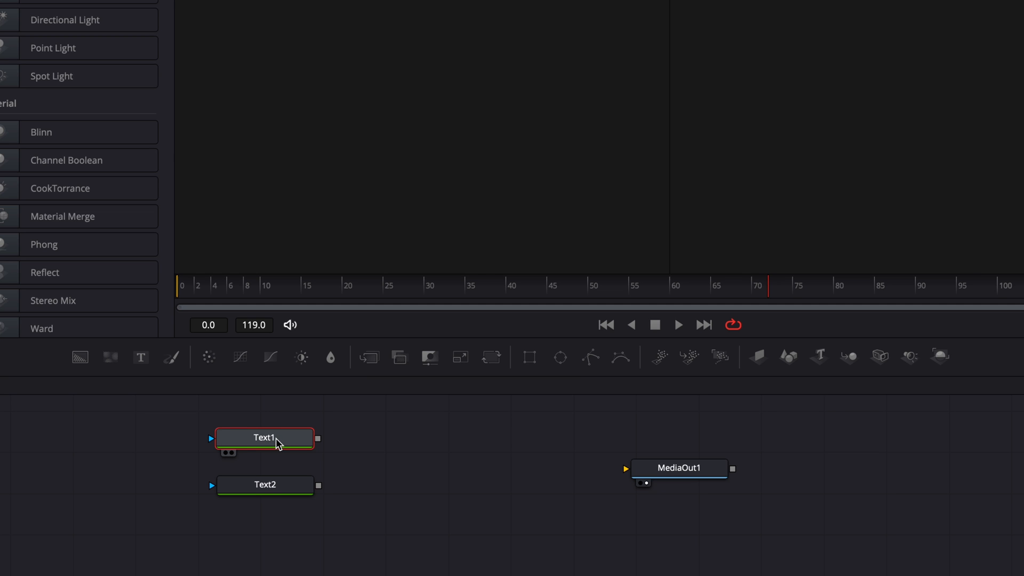
# Step: Show the Inspector for the Text2 node and switch to a single viewer
pyautogui.click(268, 489)
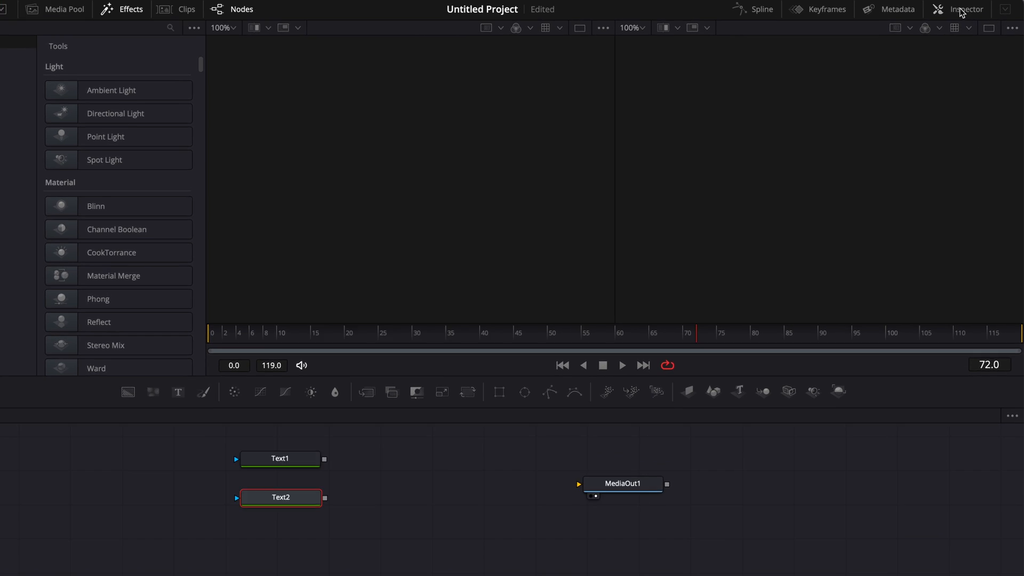
pyautogui.click(961, 12)
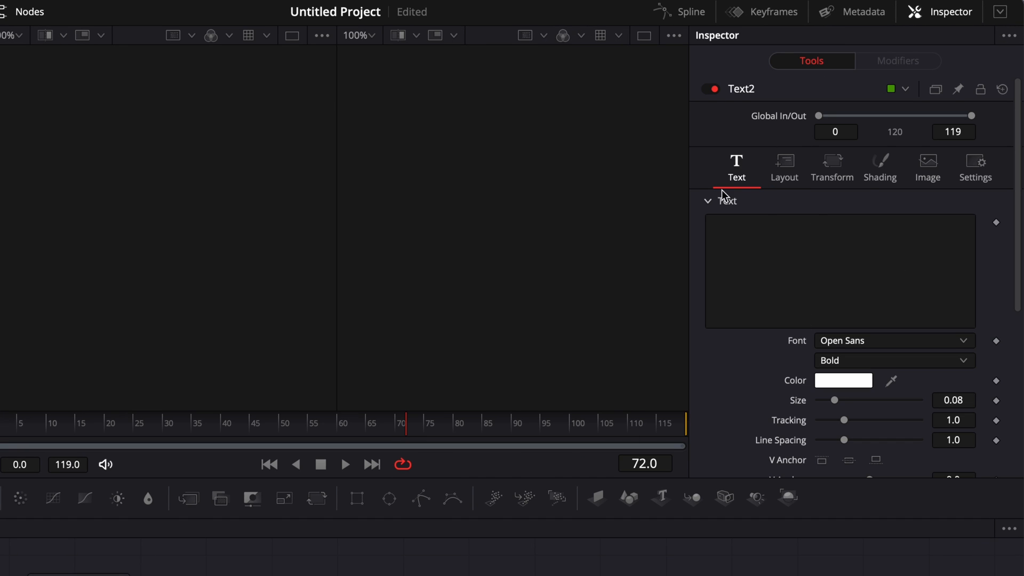
pyautogui.click(644, 35)
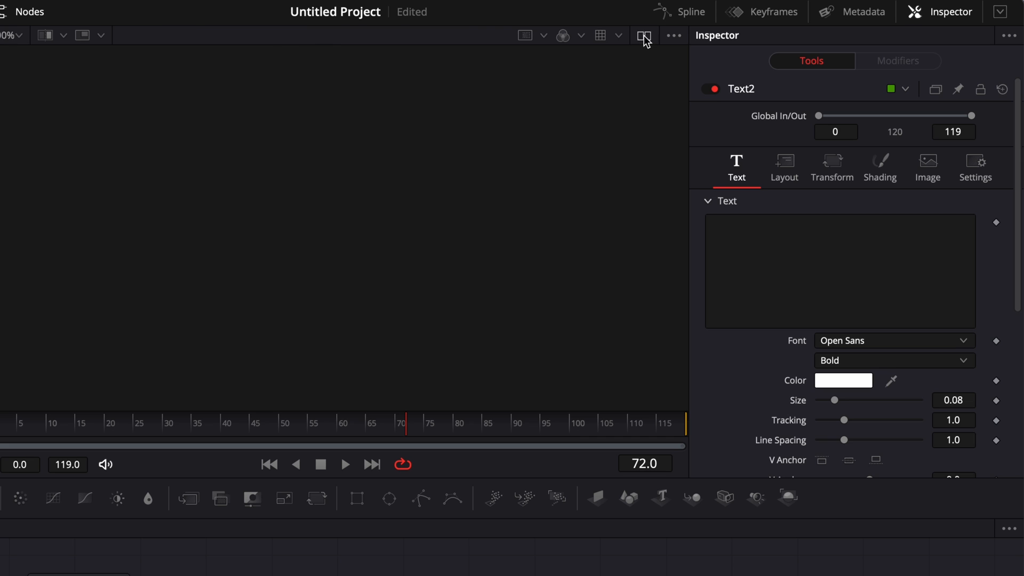
# Step: Enter "I LOVE DAVINCI RESOLVE" as the text of Text1 and a dash followed by the author's name in Text2
pyautogui.click(82, 573)
pyautogui.click(903, 221)
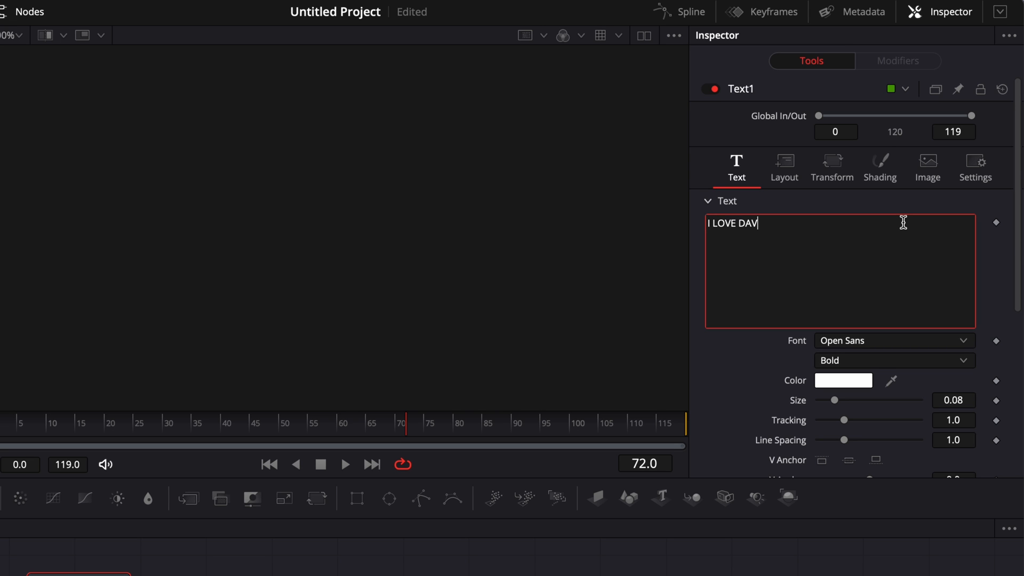
pyautogui.write('I LOVE DAVINCI RESOLVE')
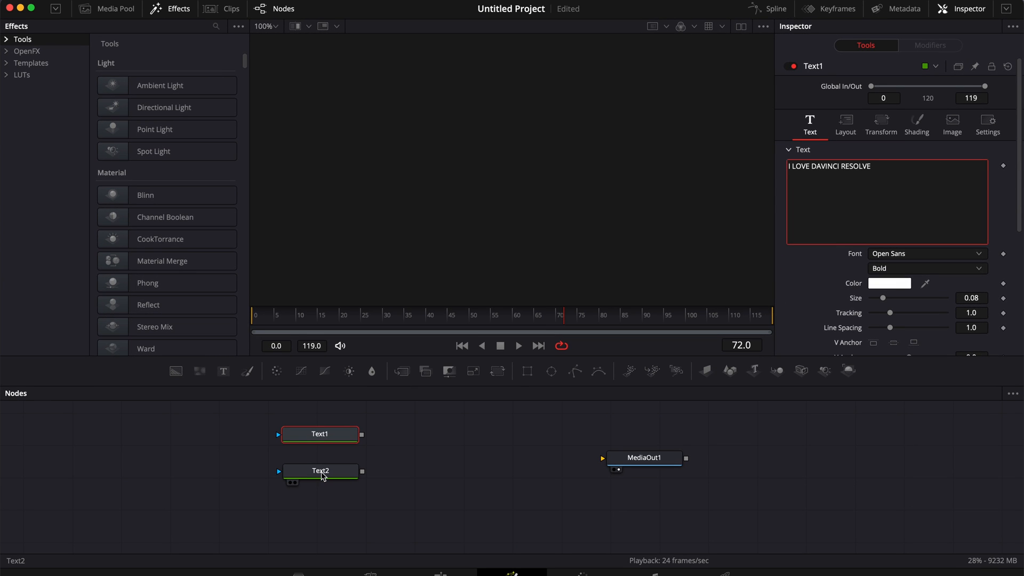
pyautogui.click(321, 471)
pyautogui.click(848, 192)
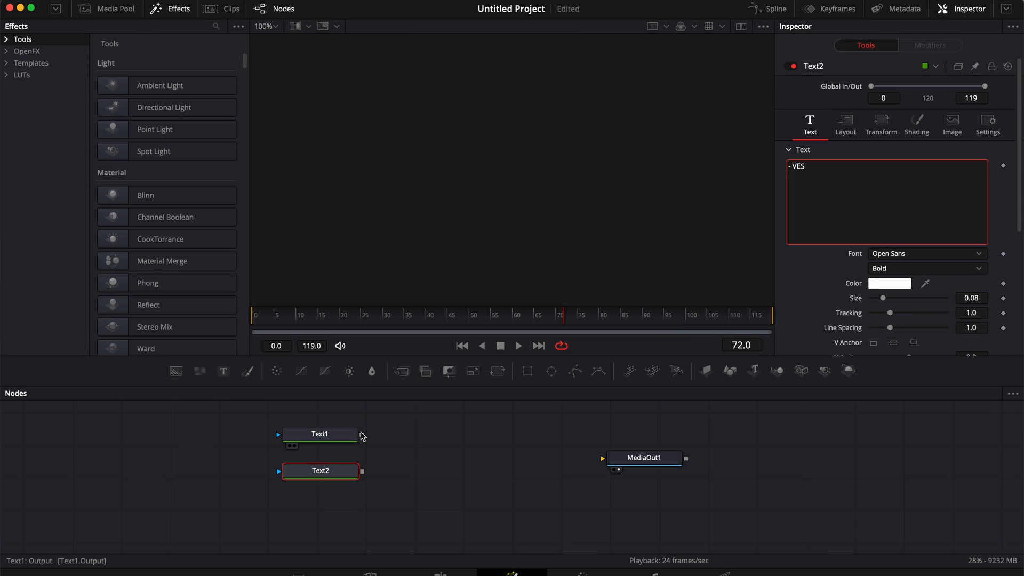
# Step: Merge Text1 over Text2 and show the merge node in the viewer
pyautogui.moveTo(361, 434); pyautogui.dragTo(362, 476)
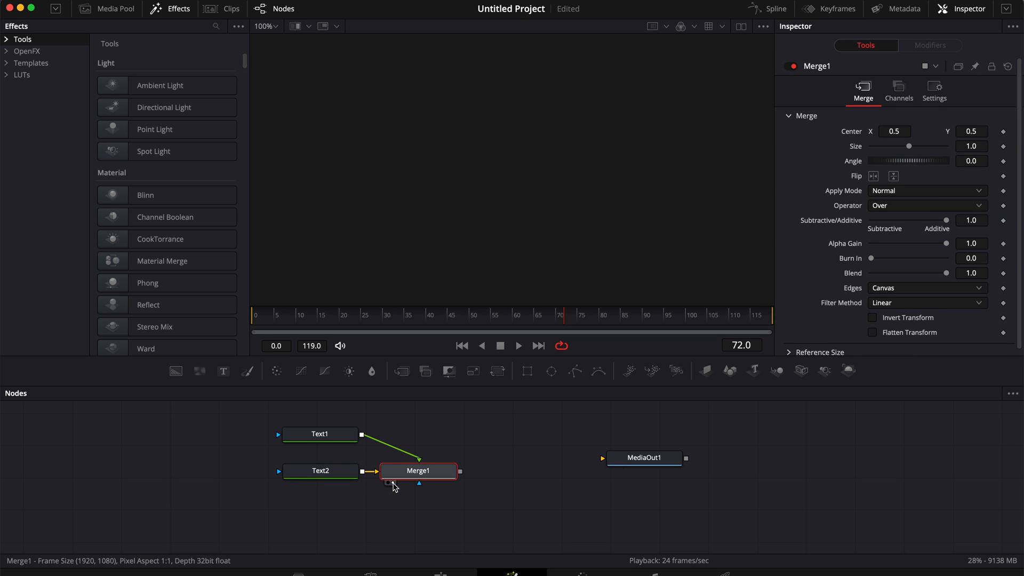
pyautogui.click(393, 482)
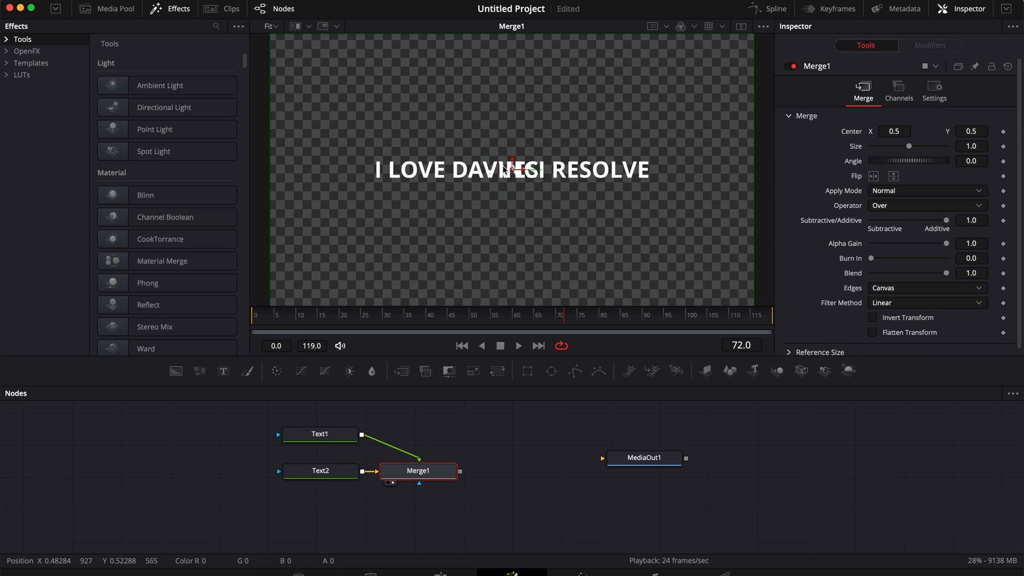
# Step: Set the font of both Text1 and Text2 to Bahnschrift
pyautogui.click(320, 434)
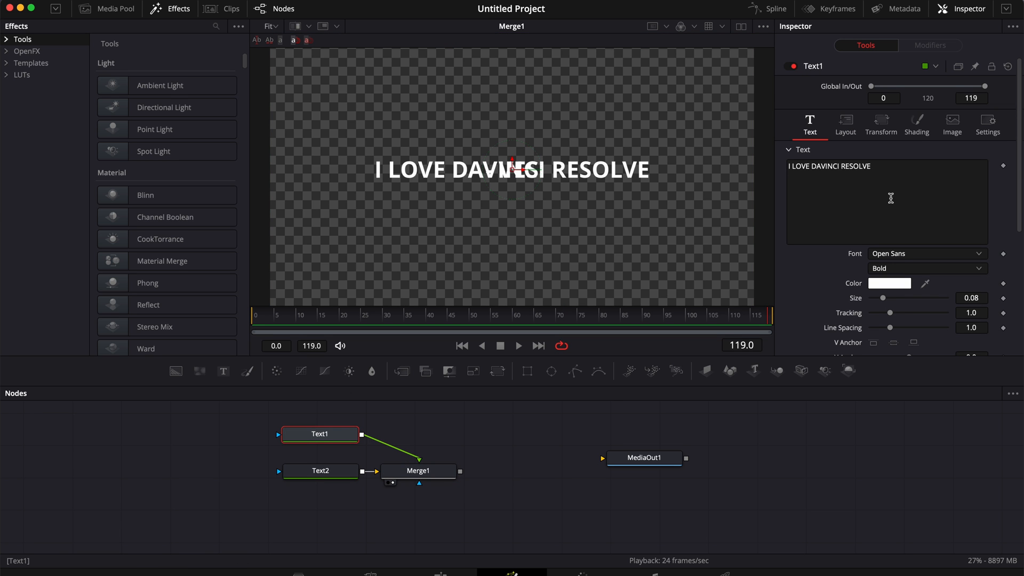
pyautogui.click(899, 256)
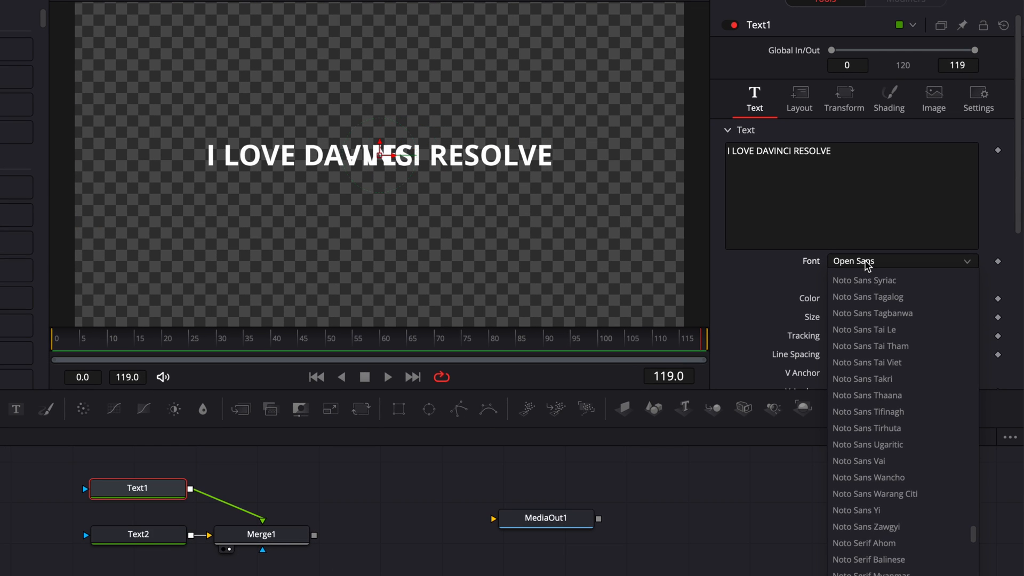
pyautogui.press('b')
pyautogui.press('Down')
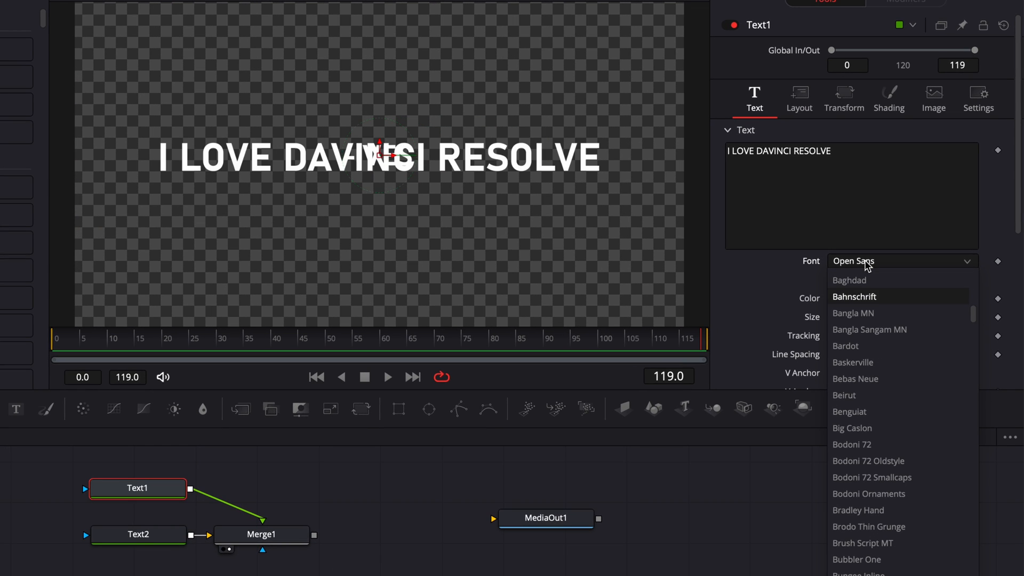
pyautogui.click(859, 301)
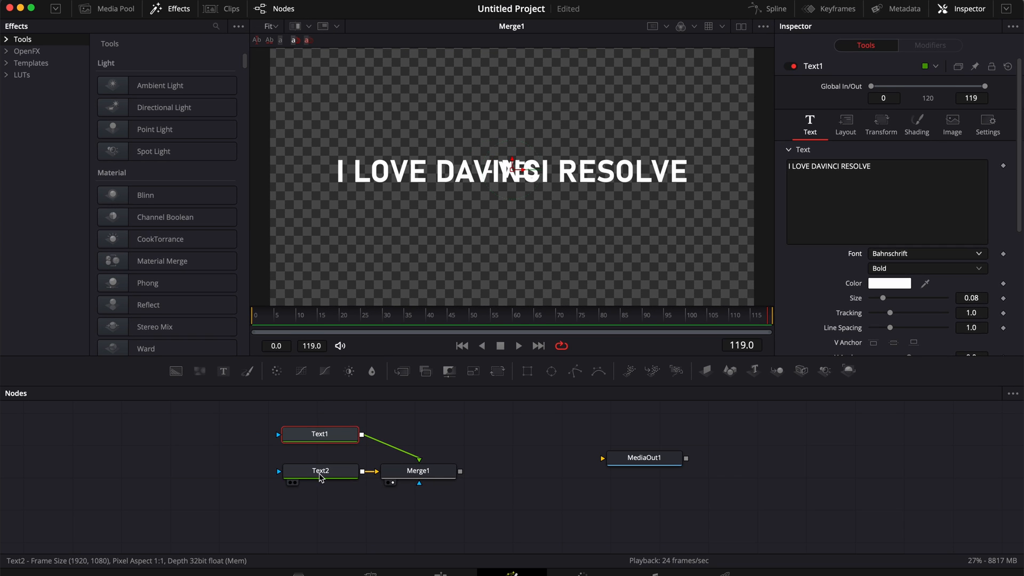
pyautogui.click(136, 535)
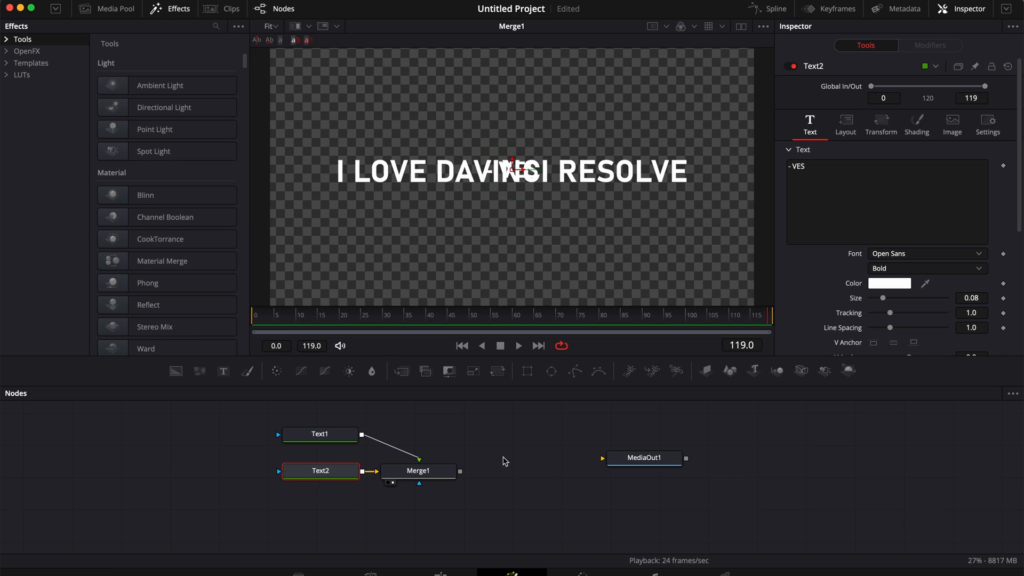
pyautogui.click(900, 254)
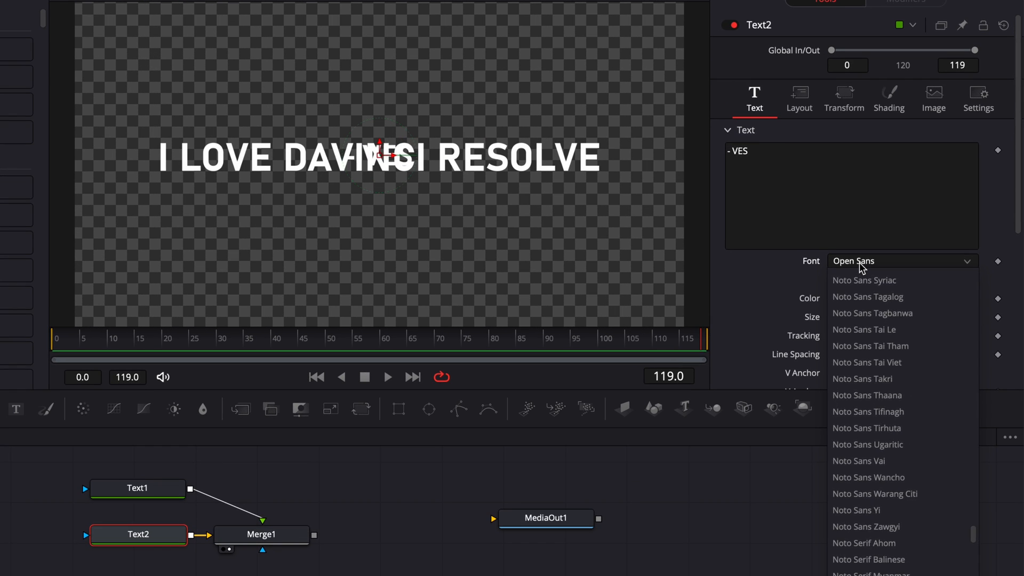
pyautogui.write('bah')
pyautogui.click(855, 297)
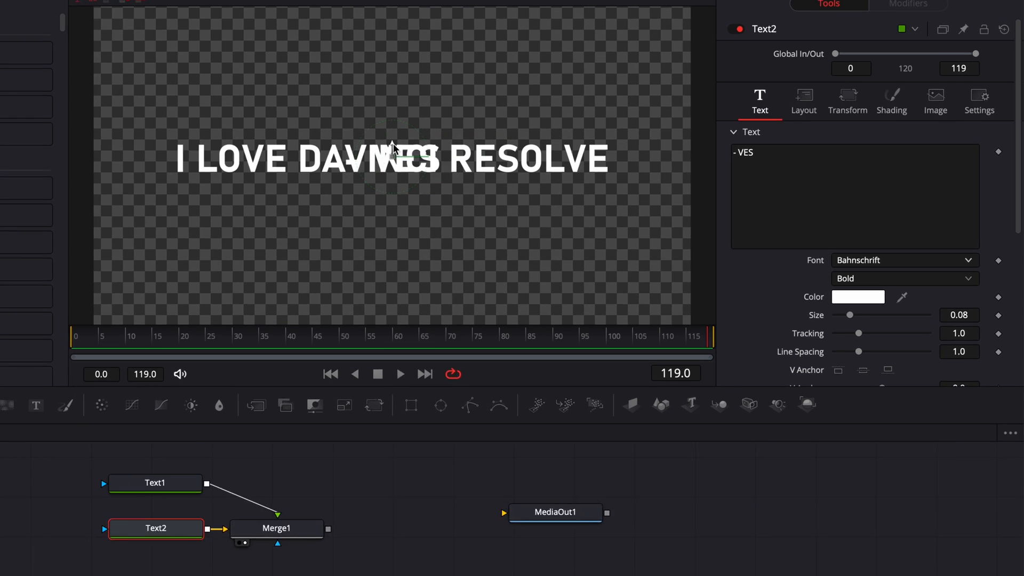
# Step: Place the author name centred below the main line, reduce its size to 0.0512 and add a closing dash
pyautogui.moveTo(512, 161); pyautogui.dragTo(512, 200)
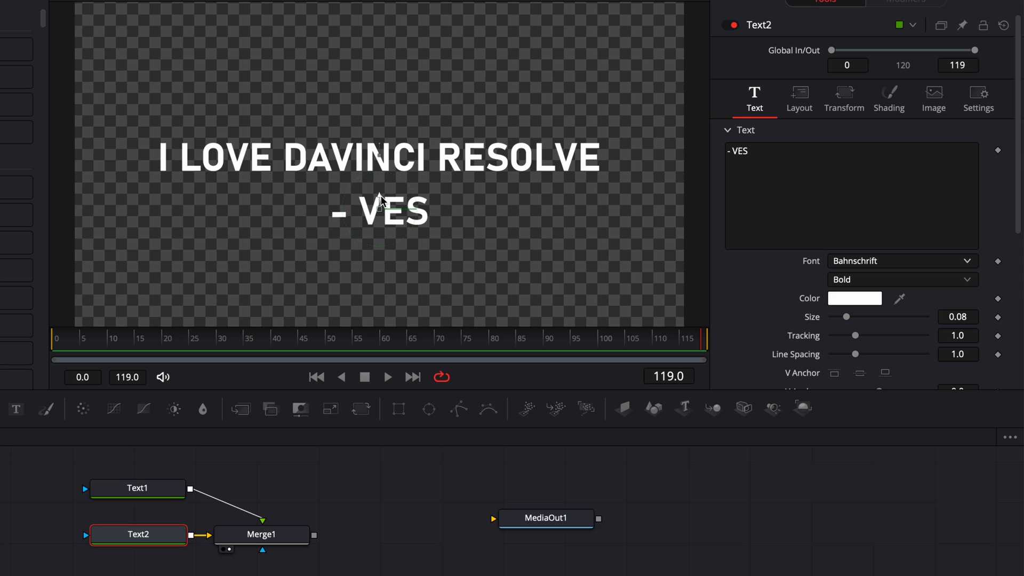
pyautogui.moveTo(846, 317); pyautogui.dragTo(841, 318)
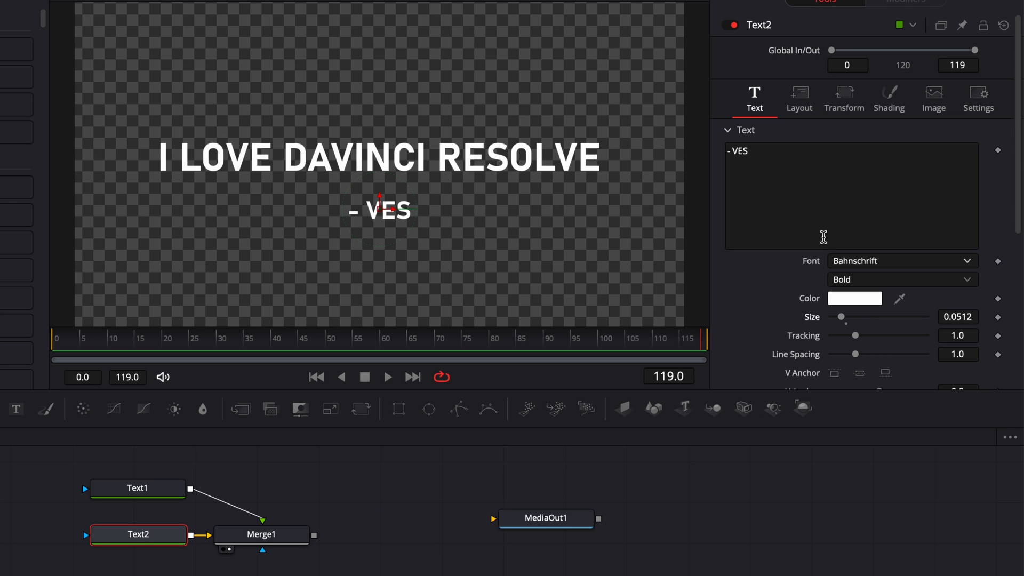
pyautogui.click(763, 151)
pyautogui.write('-')
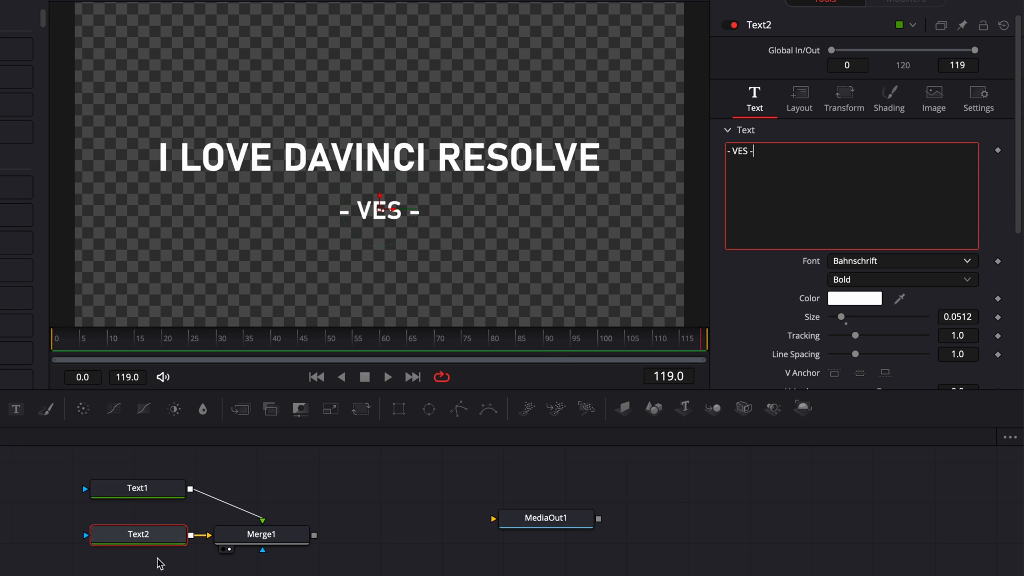
# Step: Reduce the main line in Text1 to size 0.0551 and move it down to just above the author name
pyautogui.click(160, 489)
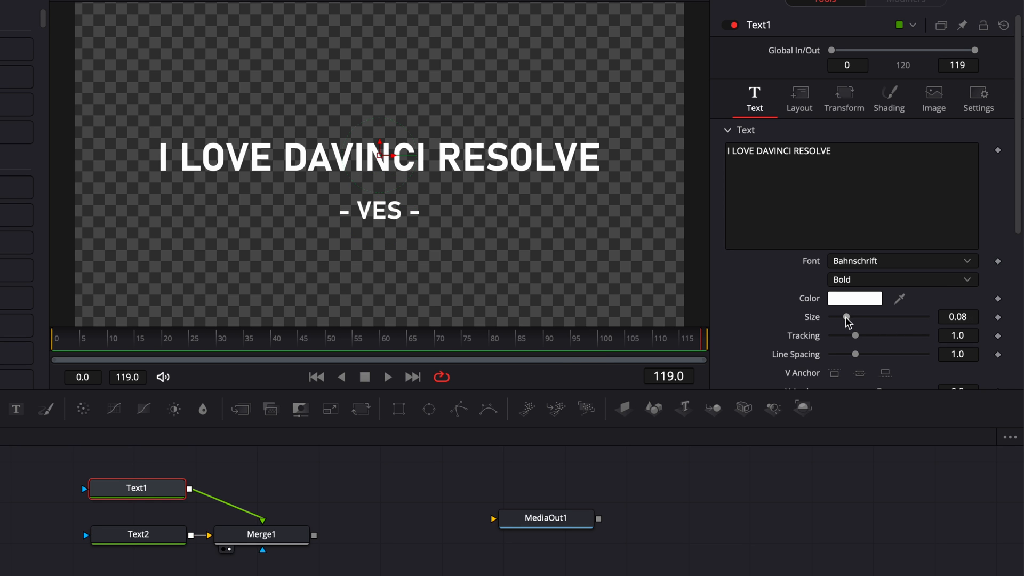
pyautogui.moveTo(846, 318); pyautogui.dragTo(841, 320)
pyautogui.moveTo(386, 140); pyautogui.dragTo(386, 158)
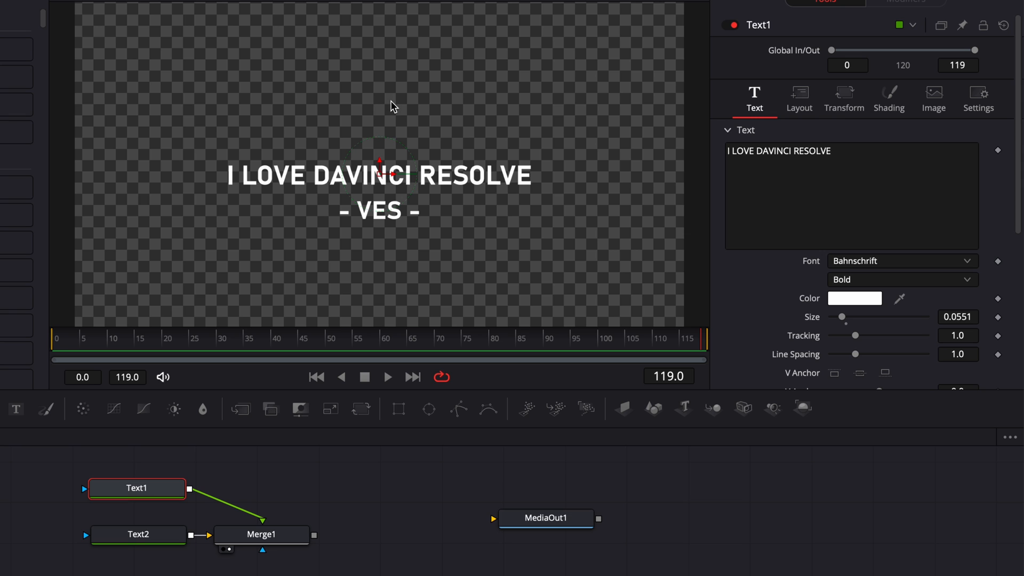
# Step: Change the author name in Text2 to Regular style at size 0.0354 and save the project
pyautogui.click(154, 535)
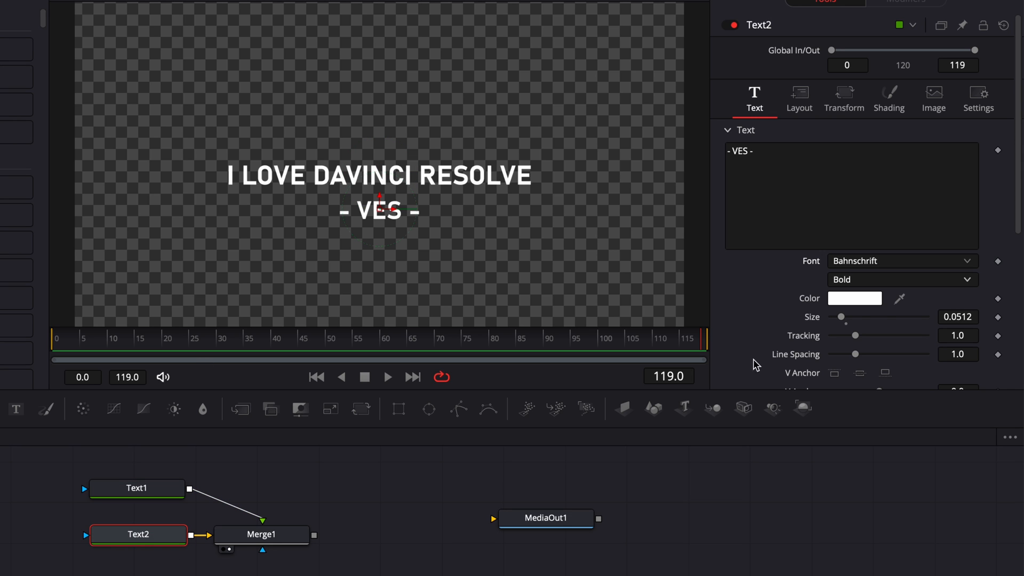
pyautogui.click(867, 286)
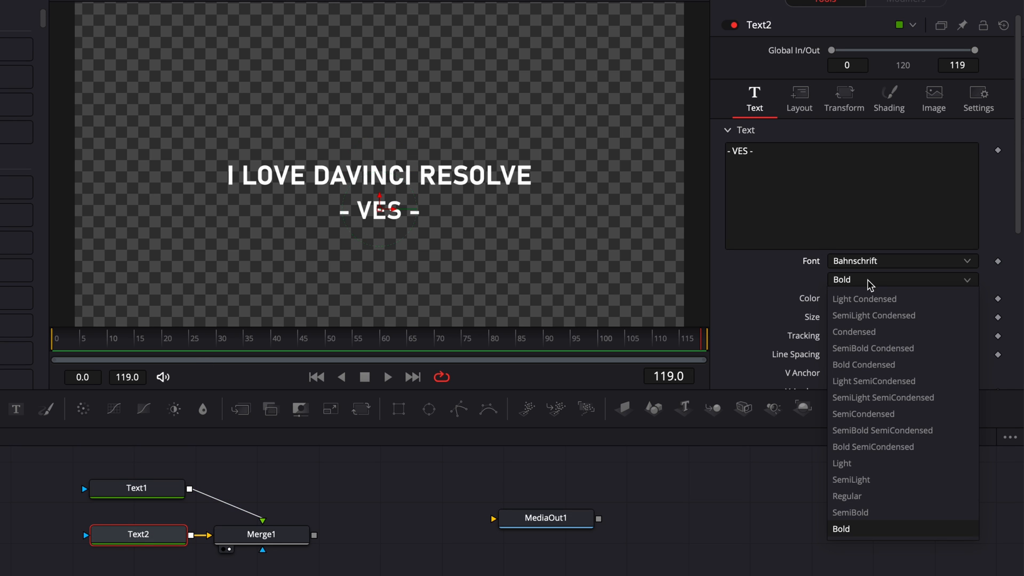
pyautogui.click(854, 501)
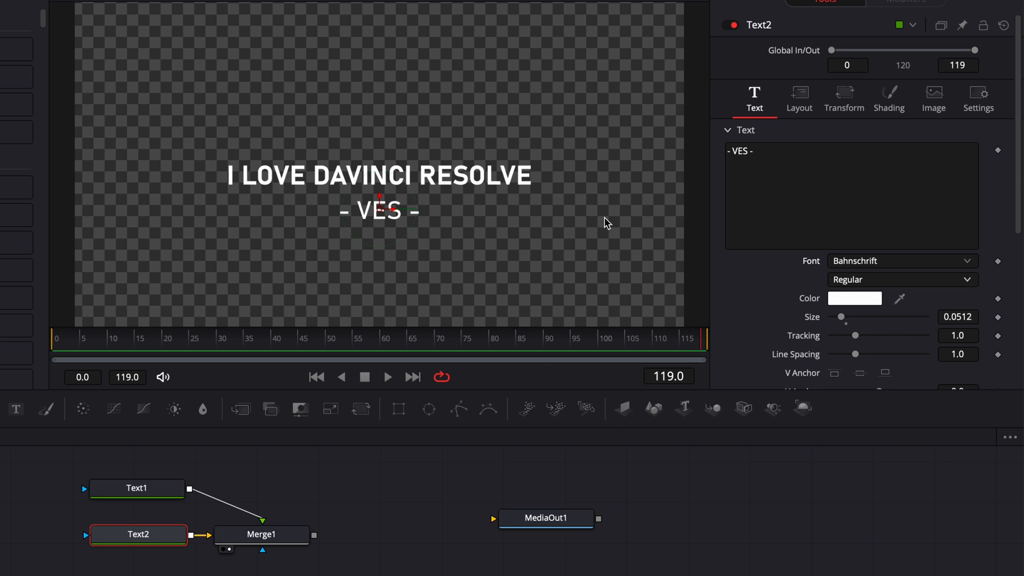
pyautogui.moveTo(837, 318); pyautogui.dragTo(838, 318)
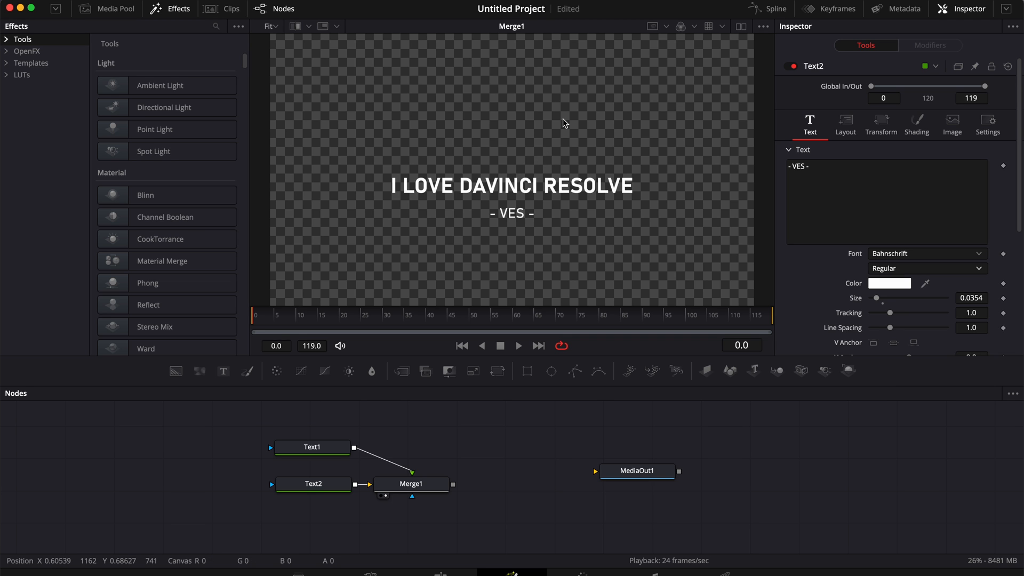
pyautogui.press('super+s')
pyautogui.click(405, 7)
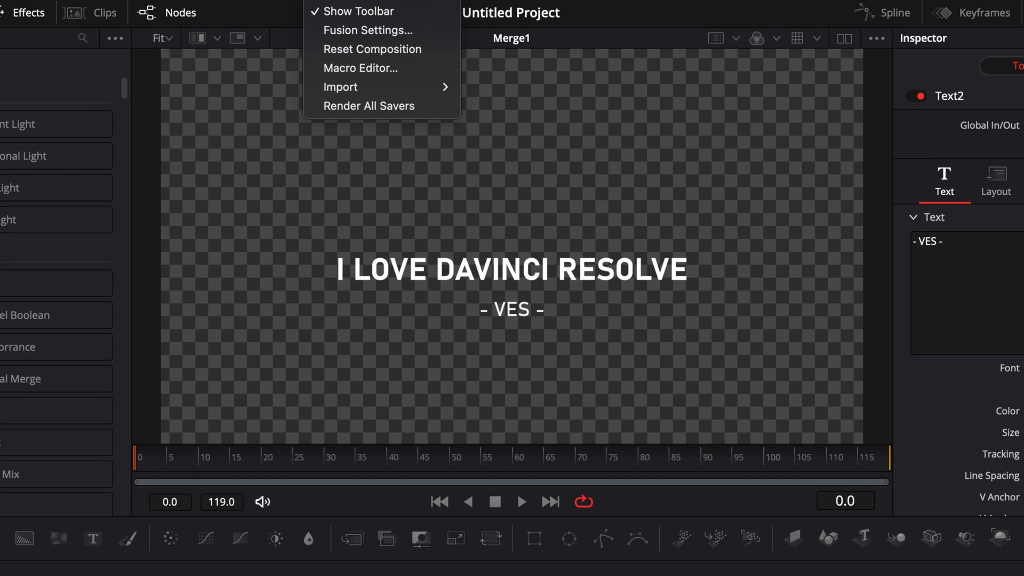
pyautogui.moveTo(434, 89)
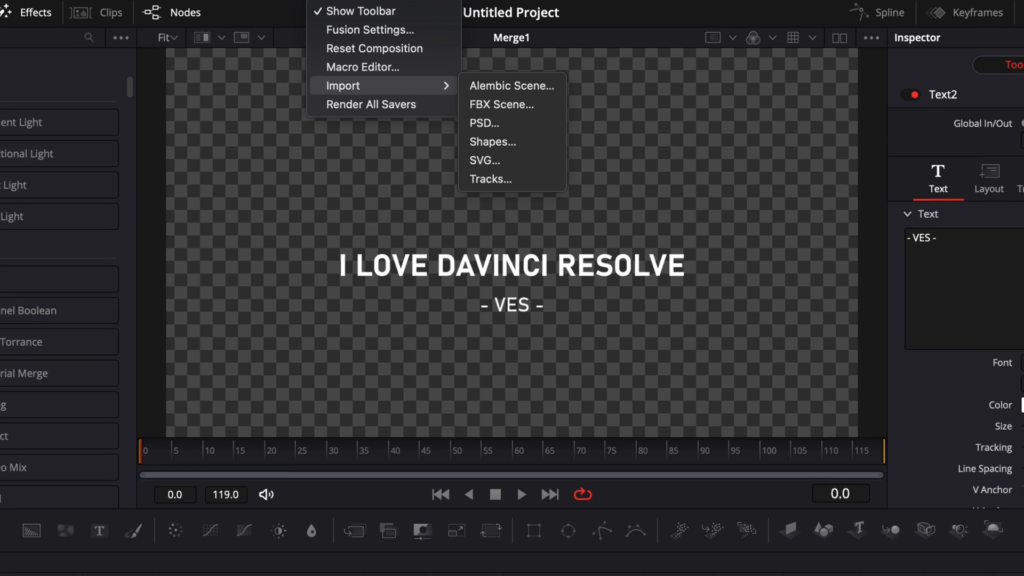
pyautogui.click(546, 346)
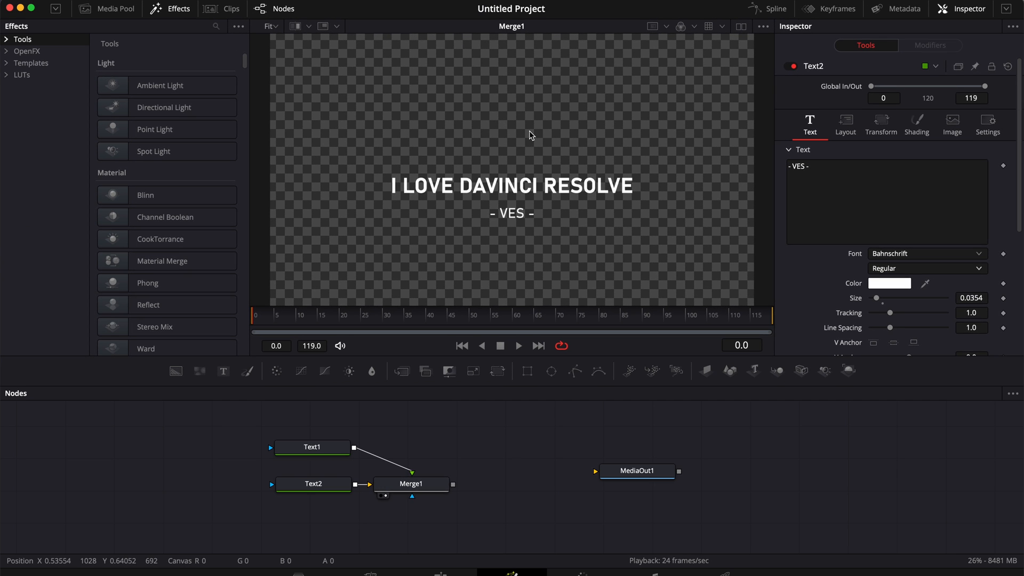
# Step: Add a Background node above Text1, mask it with an Ellipse node and show the masked background in the viewer
pyautogui.scroll(2, 496, 434)
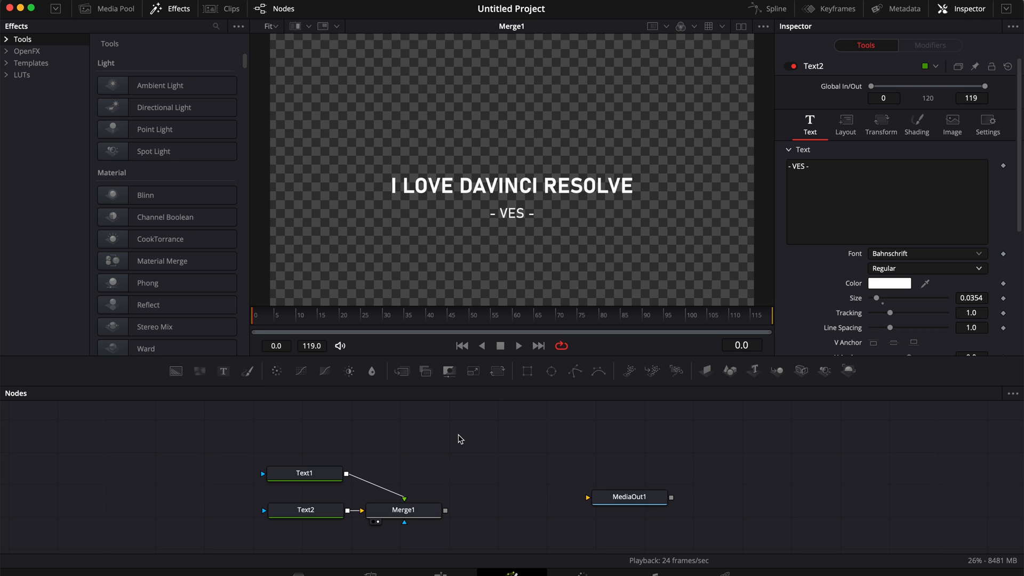
pyautogui.hscroll(3, 459, 435)
pyautogui.scroll(2, 459, 435)
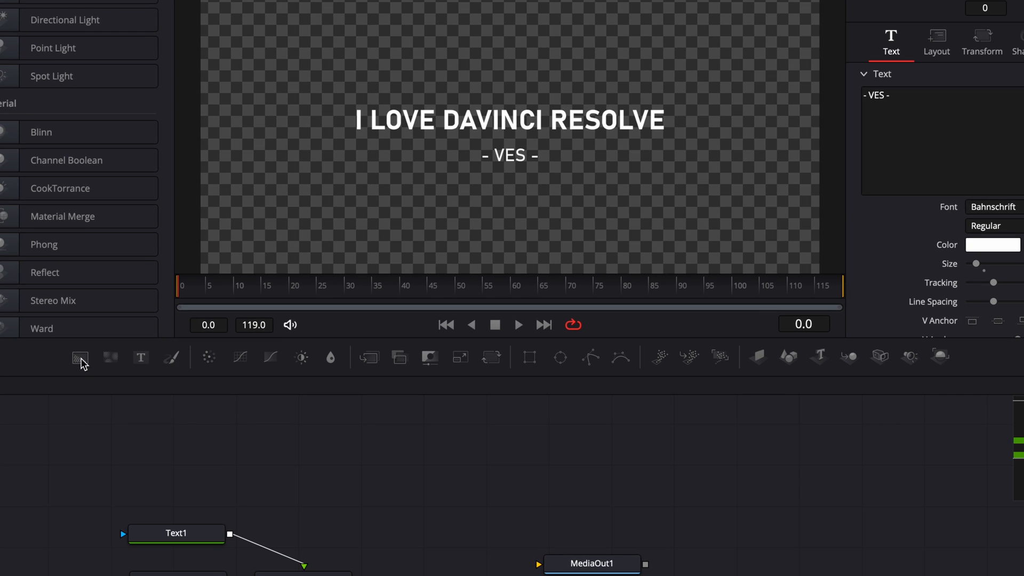
pyautogui.moveTo(82, 364); pyautogui.dragTo(252, 447)
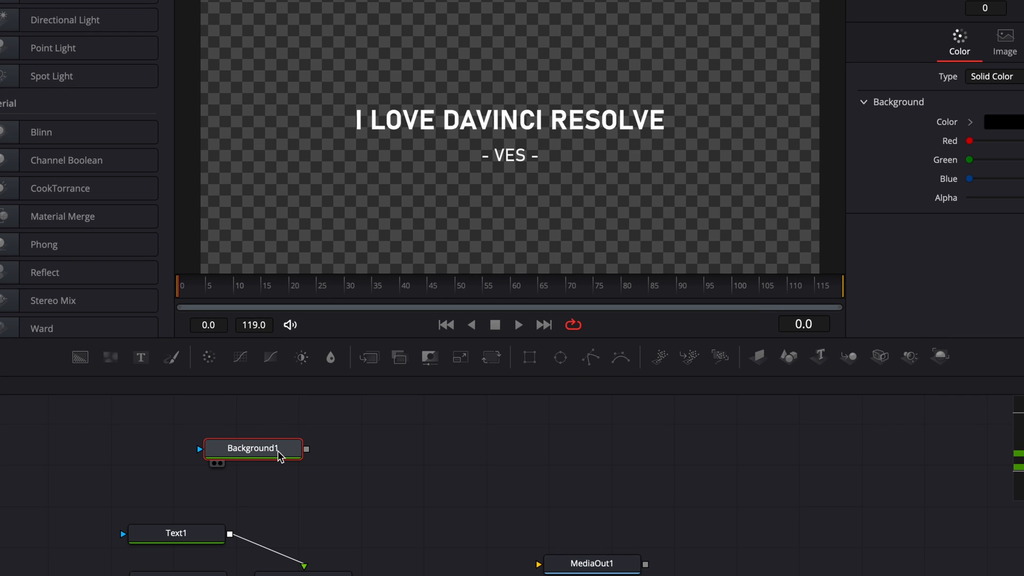
pyautogui.click(560, 359)
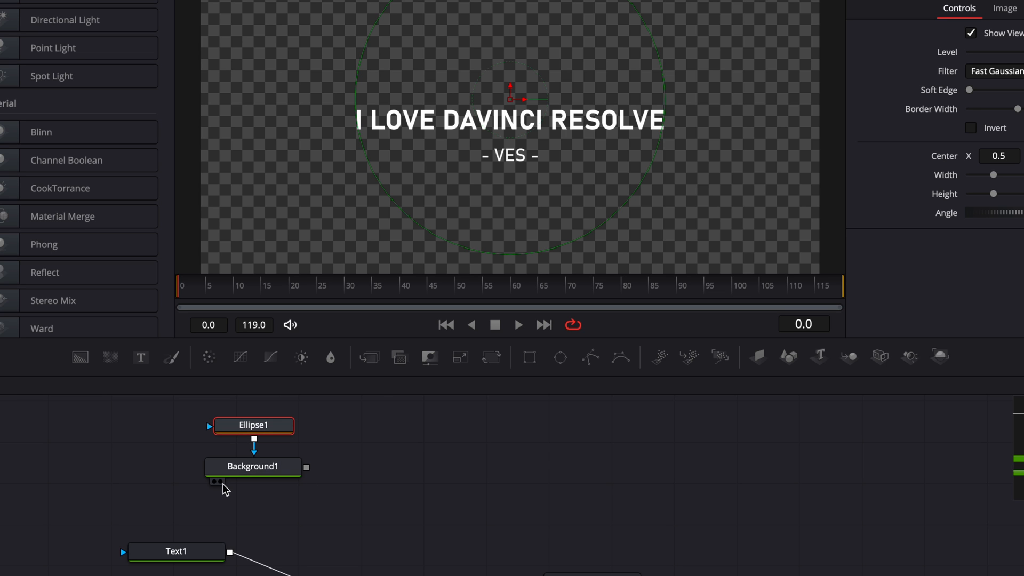
pyautogui.click(219, 482)
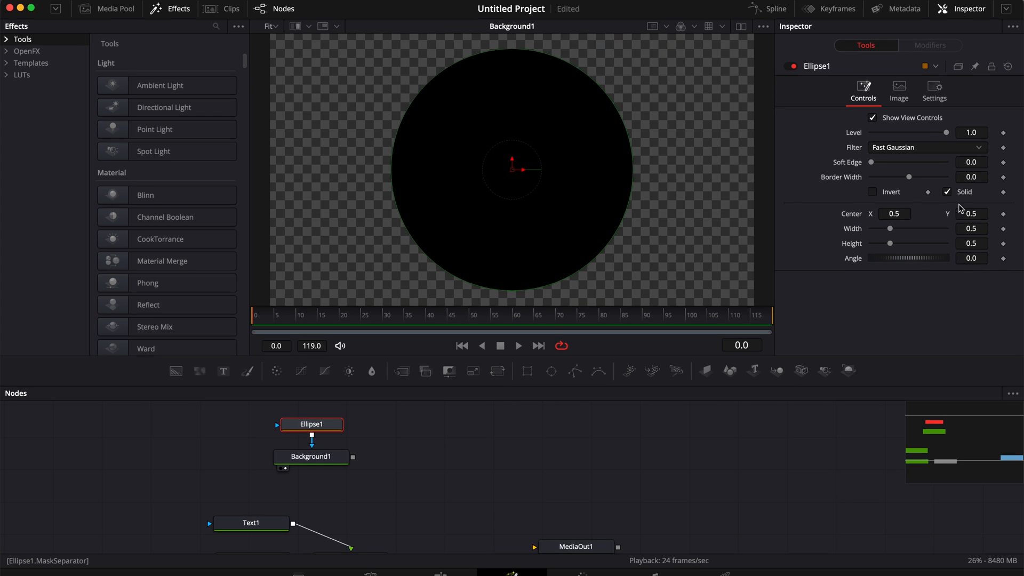
# Step: Turn the solid ellipse into a ring by disabling its Solid option and setting the border width to 0.073
pyautogui.click(947, 193)
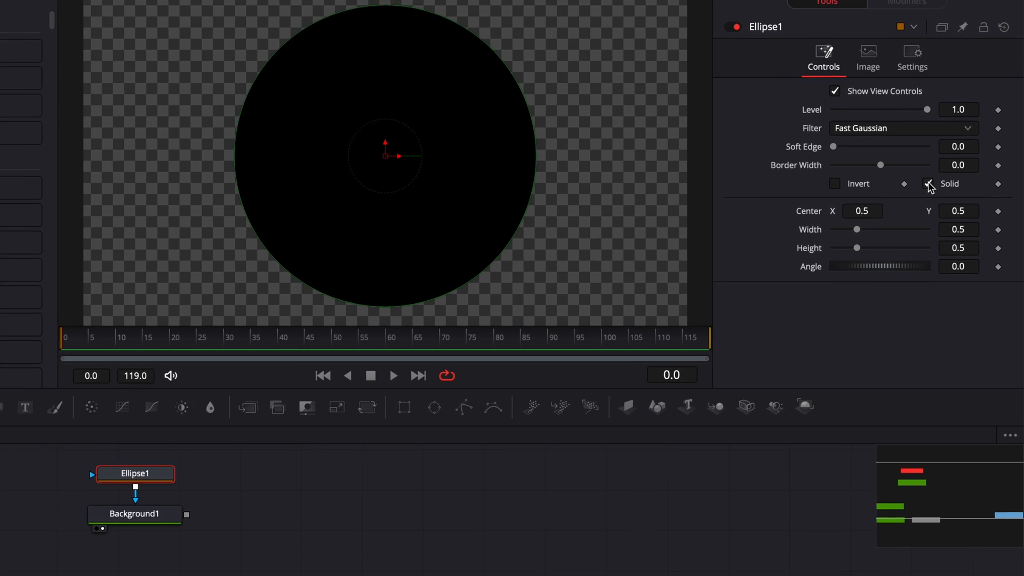
pyautogui.click(928, 184)
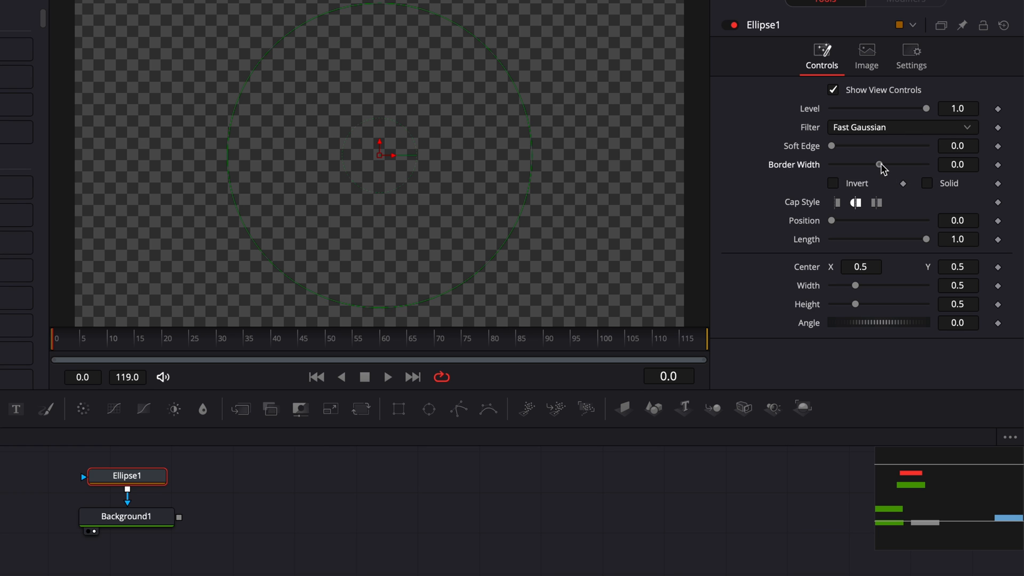
pyautogui.moveTo(879, 165); pyautogui.dragTo(896, 166)
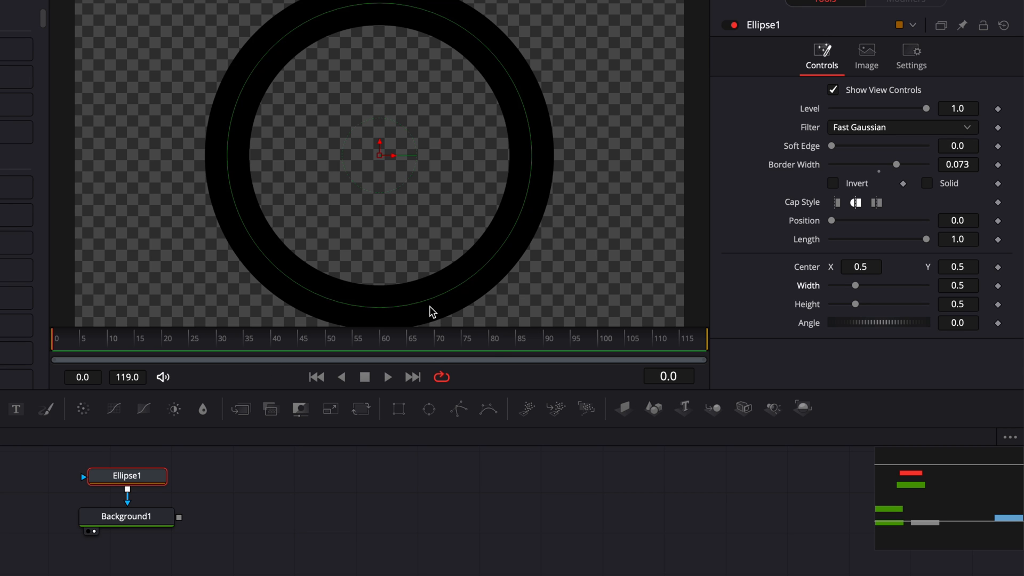
# Step: Link Ellipse1's width to its height with the expression Height, shrink the ellipse to 0.22 and make its border slightly thinner
pyautogui.rightClick(808, 288)
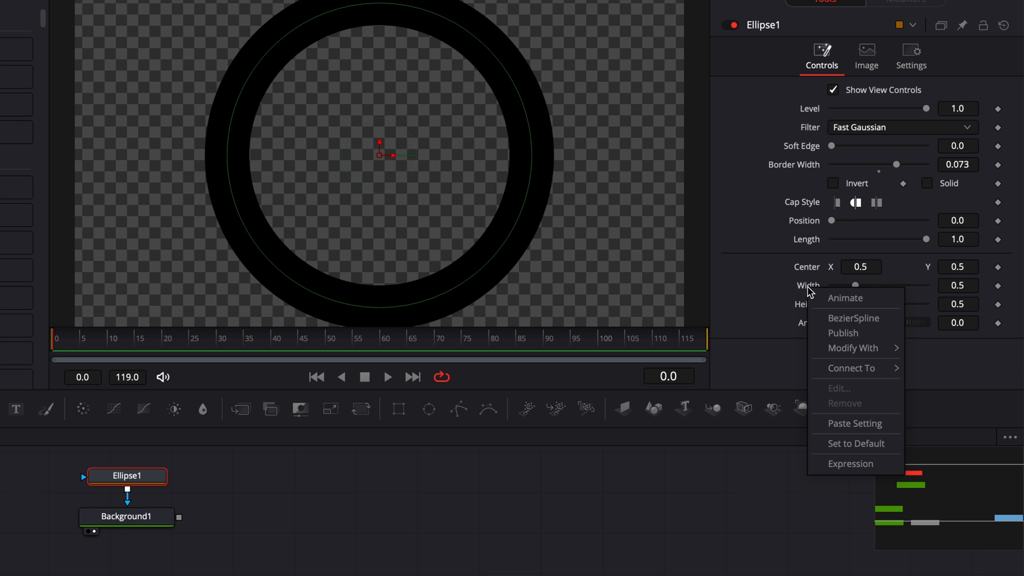
pyautogui.click(837, 464)
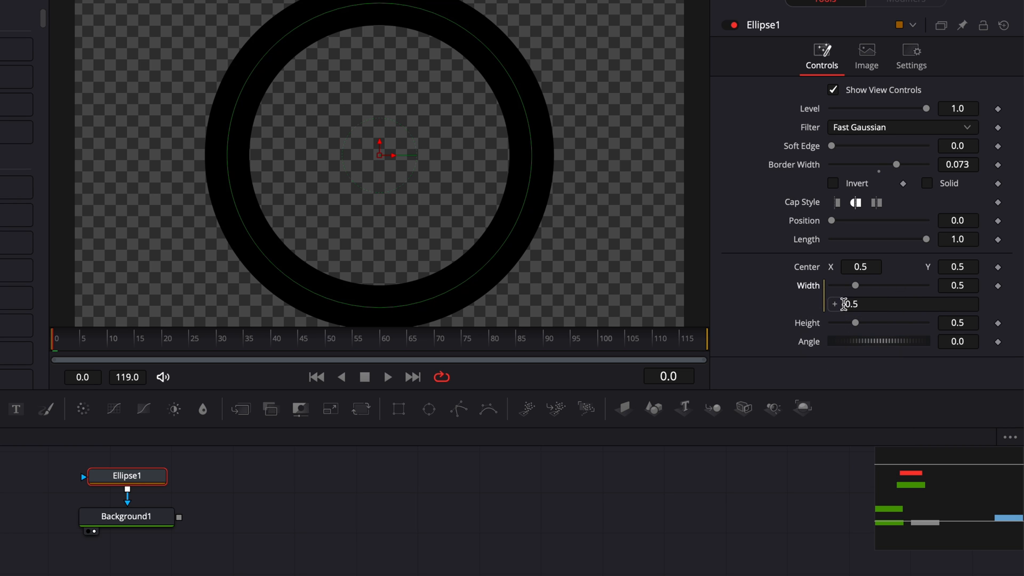
pyautogui.moveTo(835, 304)
pyautogui.mouseDown()
pyautogui.moveTo(806, 324)
pyautogui.moveTo(849, 322)
pyautogui.moveTo(839, 323)
pyautogui.mouseUp()
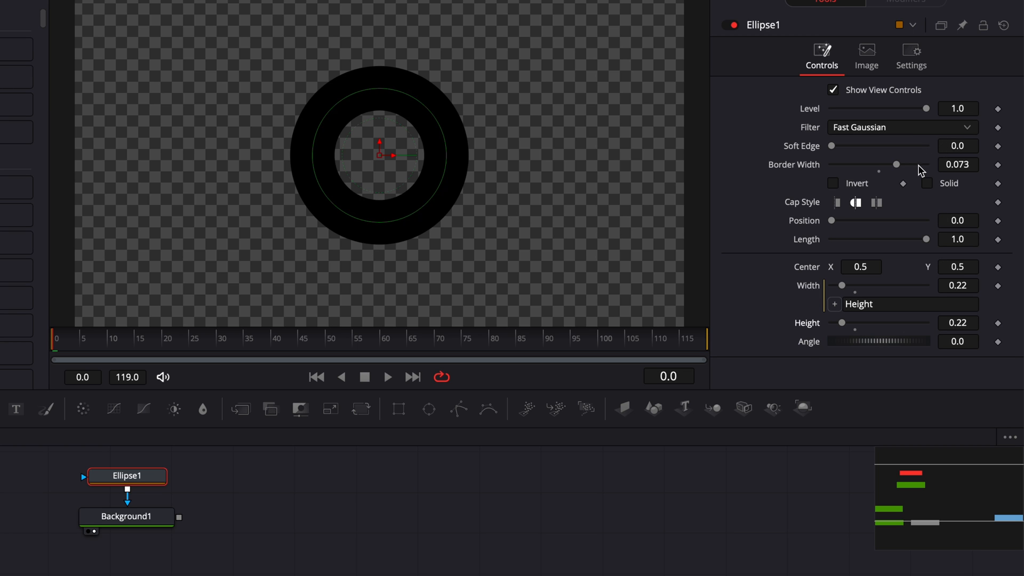
pyautogui.moveTo(895, 166); pyautogui.dragTo(892, 168)
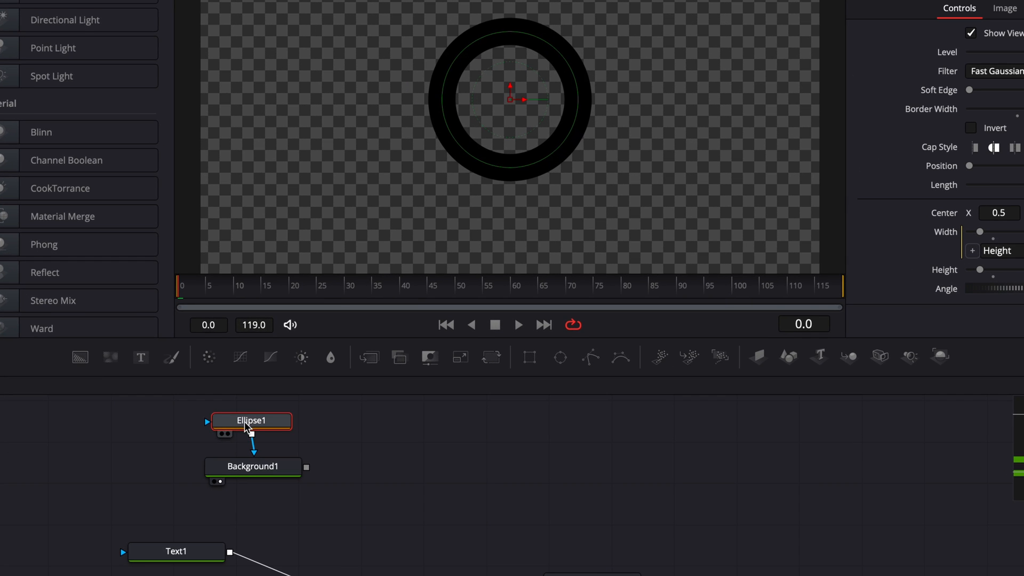
# Step: Space Ellipse1 and Background1 apart and insert a Rectangle mask node between them
pyautogui.moveTo(246, 427); pyautogui.dragTo(248, 404)
pyautogui.moveTo(250, 469); pyautogui.dragTo(252, 487)
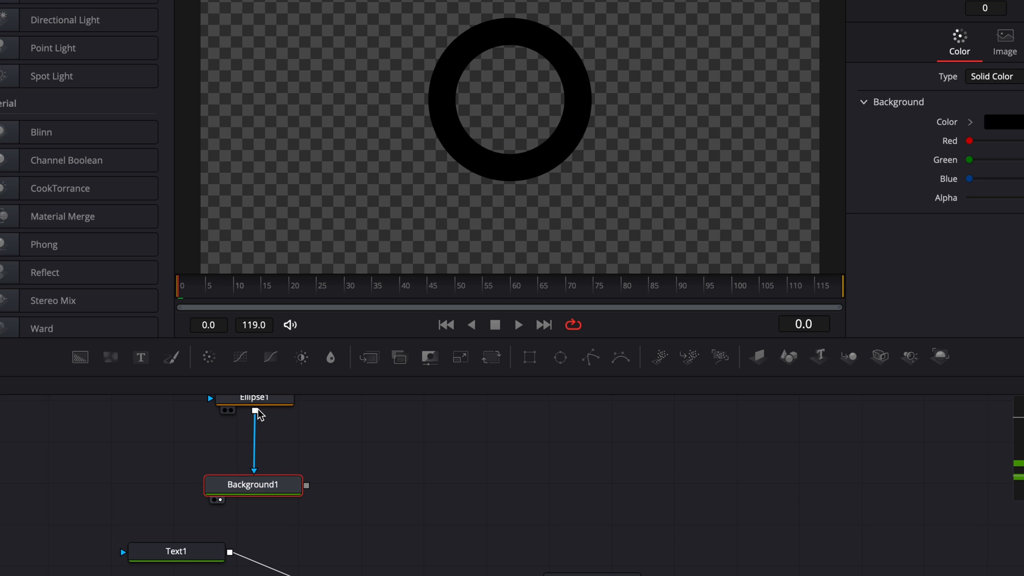
pyautogui.scroll(2, 261, 413)
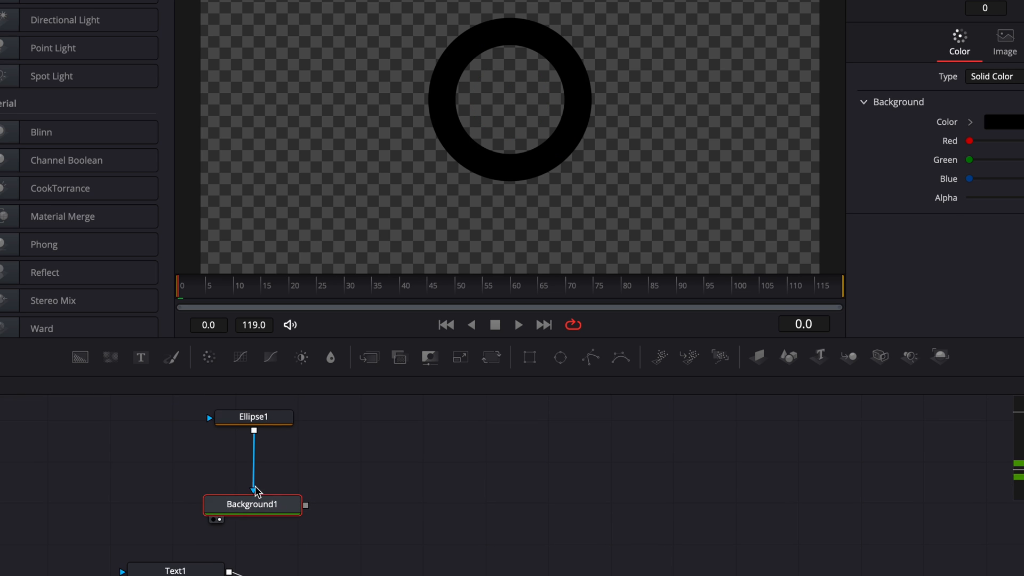
pyautogui.click(267, 421)
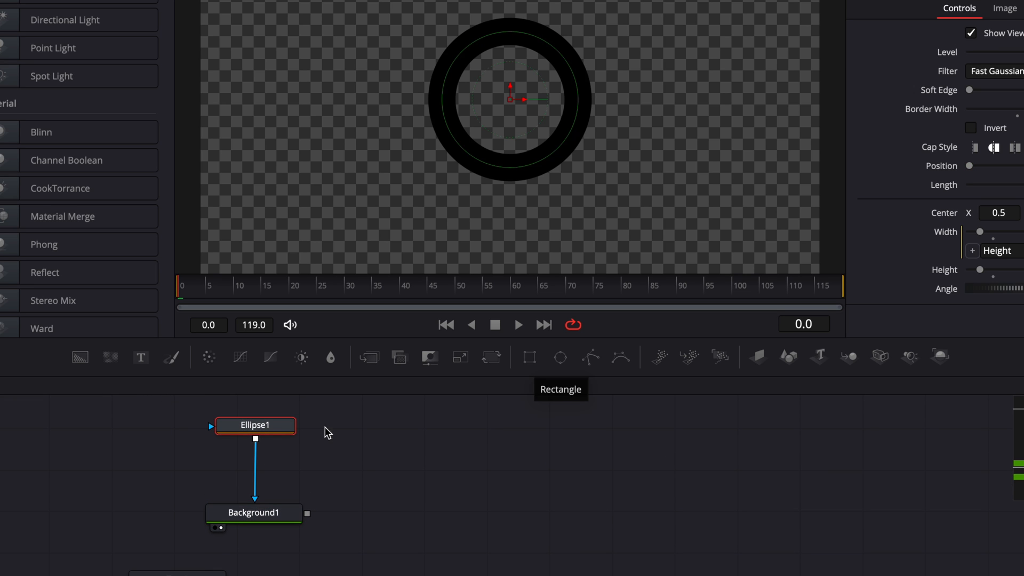
pyautogui.moveTo(272, 424)
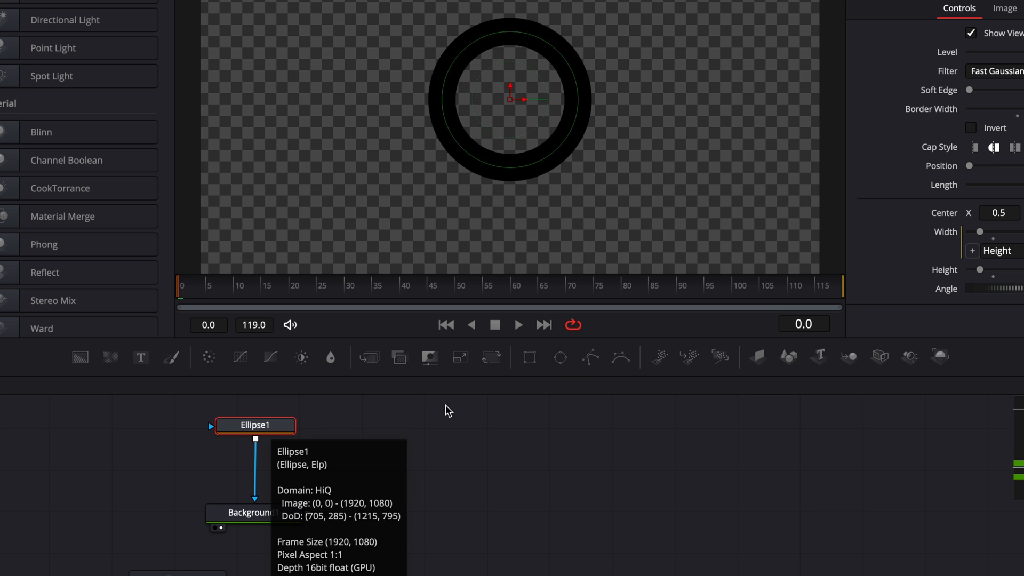
pyautogui.click(530, 356)
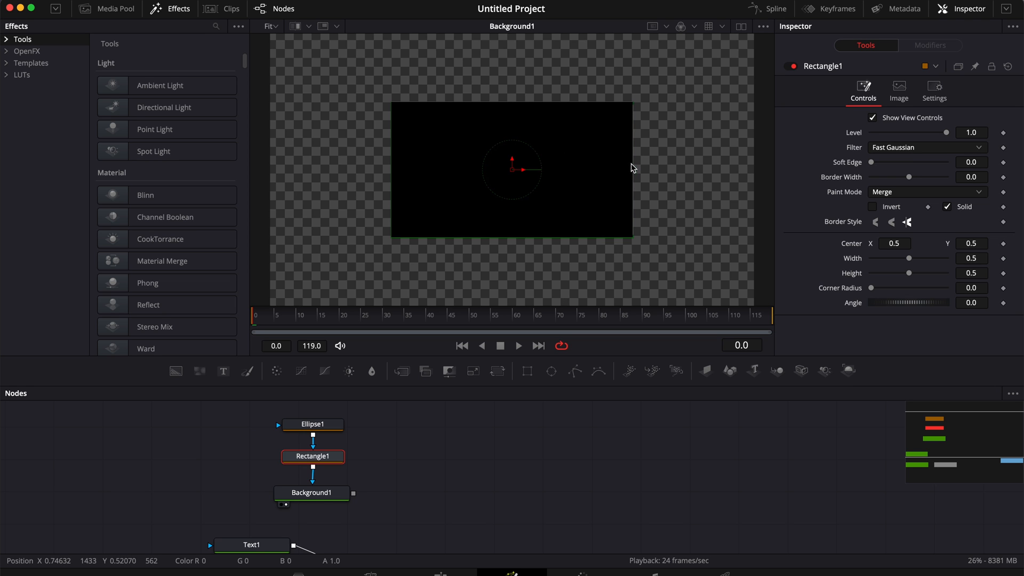
# Step: Resize Rectangle1 to about 0.14 wide and 0.247 high and place it over the ring's upper-left quarter, centred at about 0.429, 0.622
pyautogui.moveTo(633, 167); pyautogui.dragTo(577, 182)
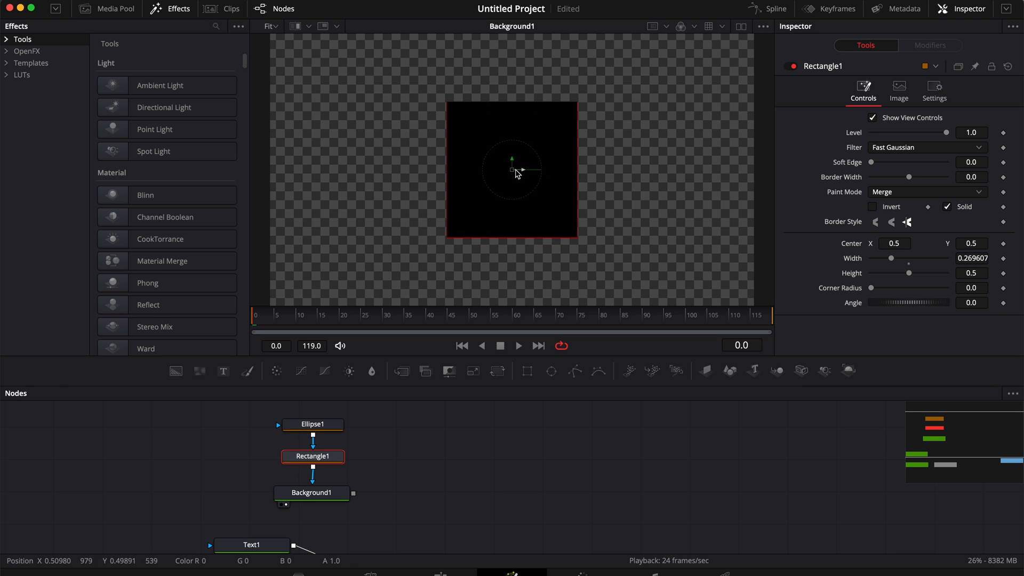
pyautogui.moveTo(516, 173); pyautogui.dragTo(449, 107)
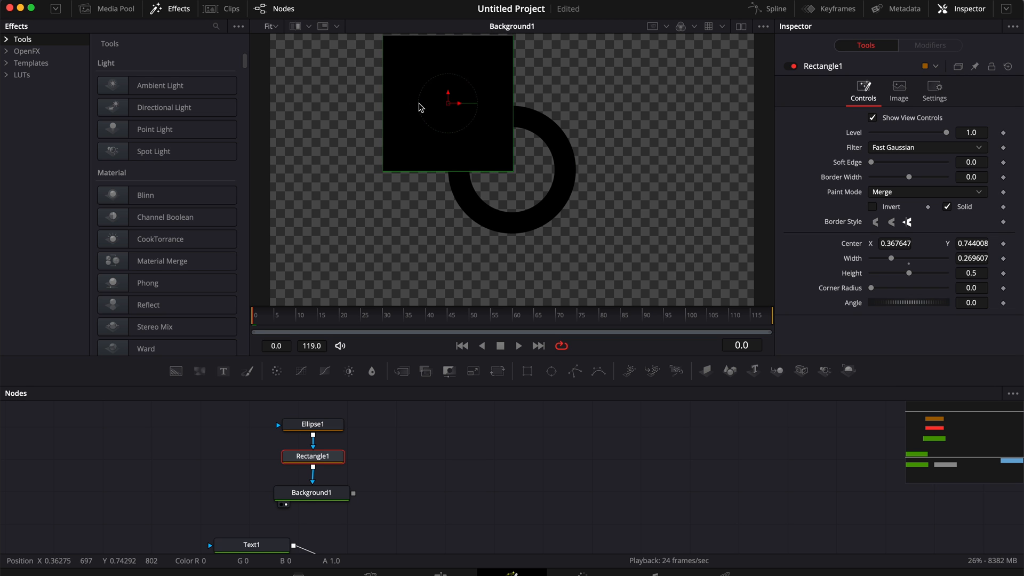
pyautogui.moveTo(384, 107); pyautogui.dragTo(406, 107)
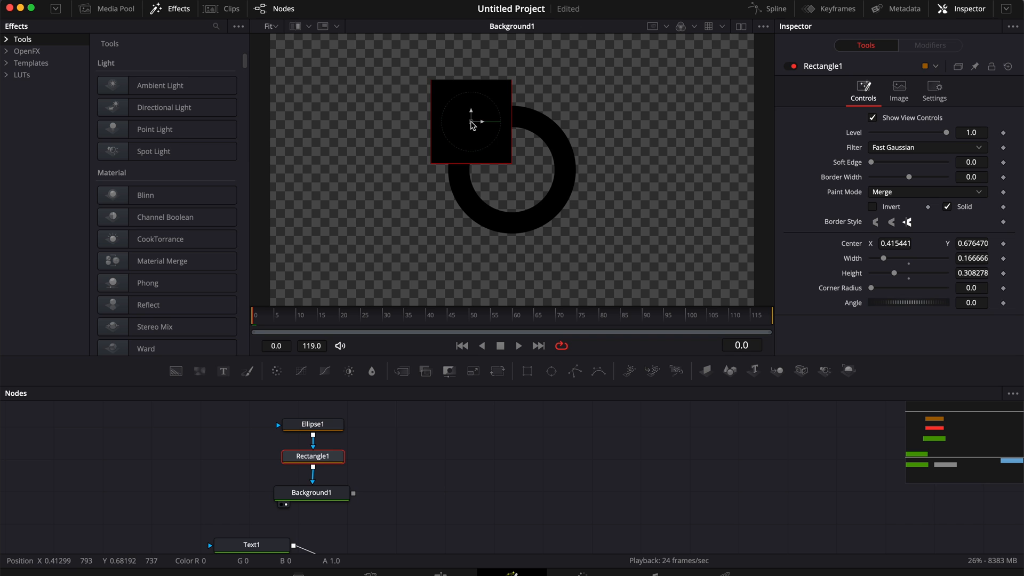
pyautogui.moveTo(472, 122); pyautogui.dragTo(472, 130)
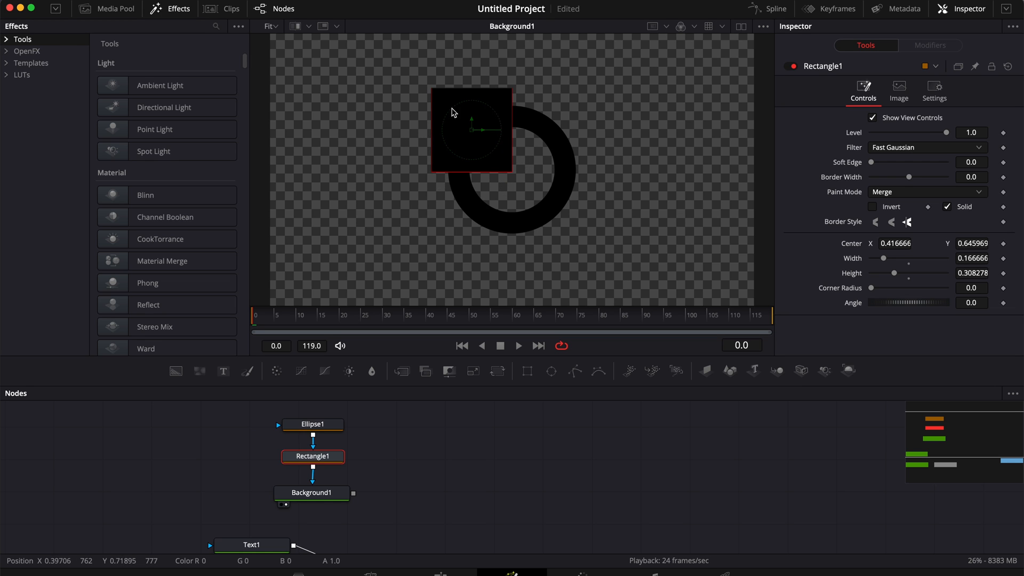
pyautogui.moveTo(433, 145); pyautogui.dragTo(439, 143)
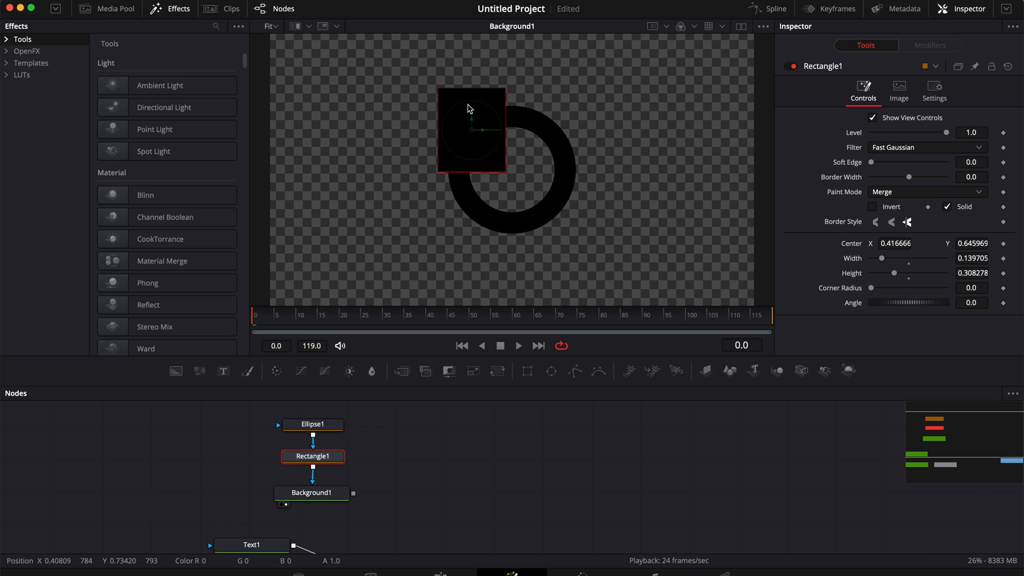
pyautogui.moveTo(469, 89); pyautogui.dragTo(470, 96)
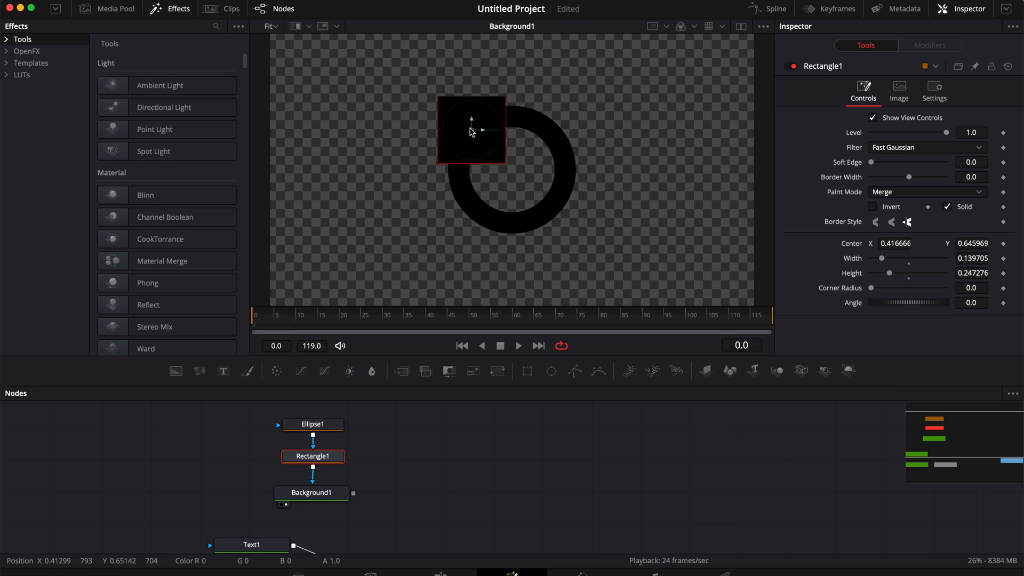
pyautogui.moveTo(471, 132); pyautogui.dragTo(480, 138)
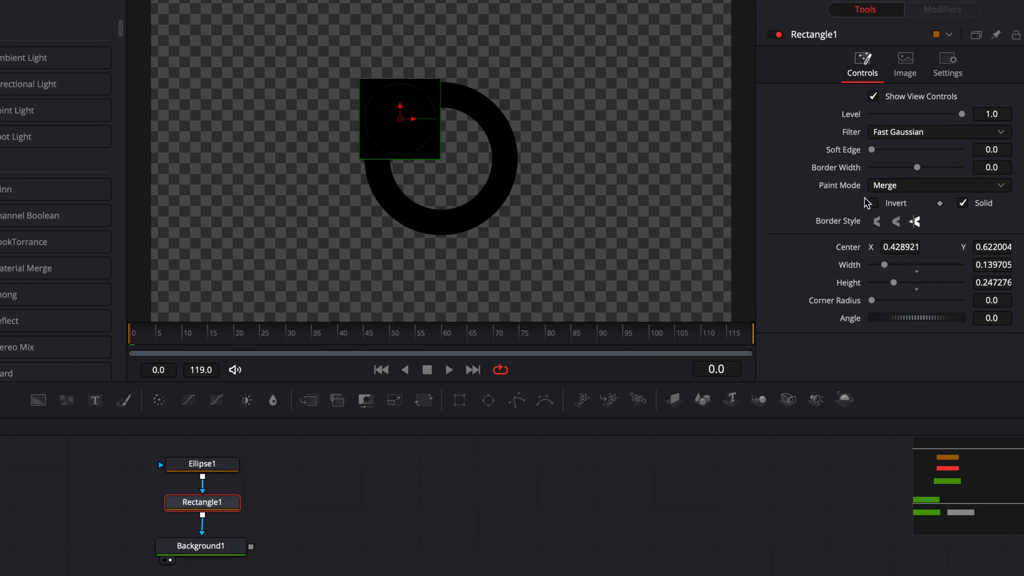
# Step: Try the Subtract paint mode on Rectangle1 and settle on Minimum to keep only the ring's upper-left quarter
pyautogui.click(909, 187)
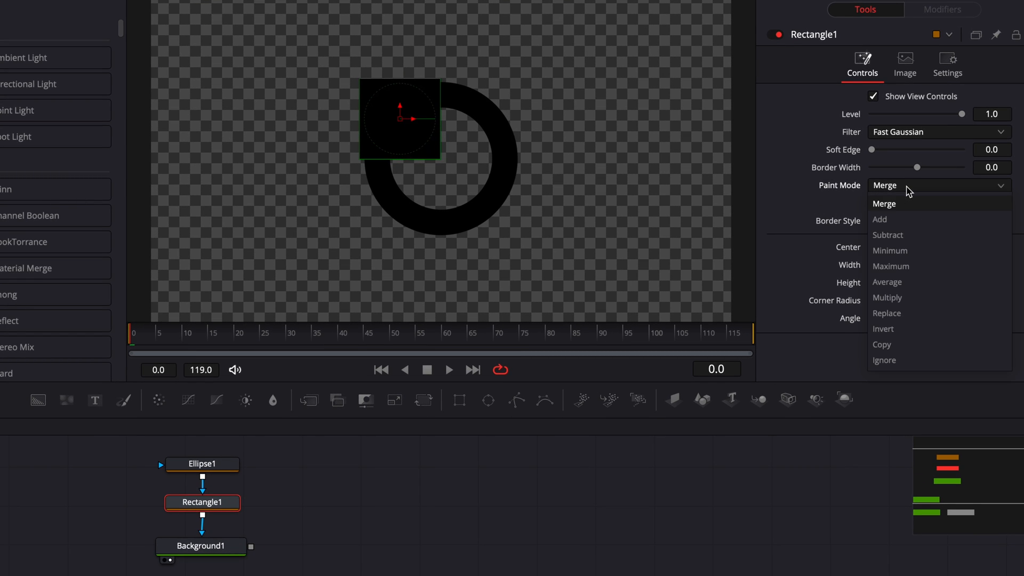
pyautogui.click(888, 235)
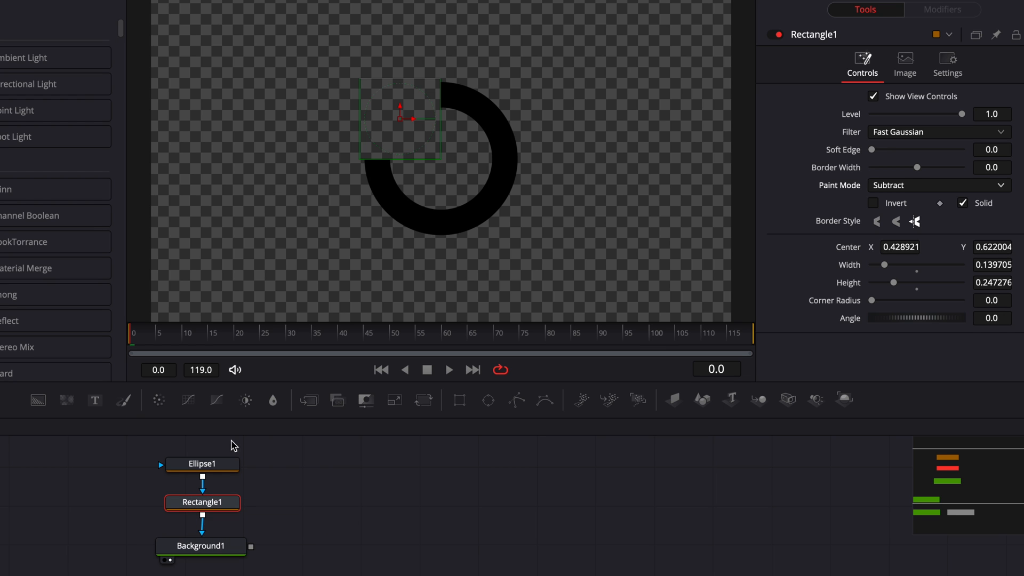
pyautogui.click(917, 184)
pyautogui.click(890, 248)
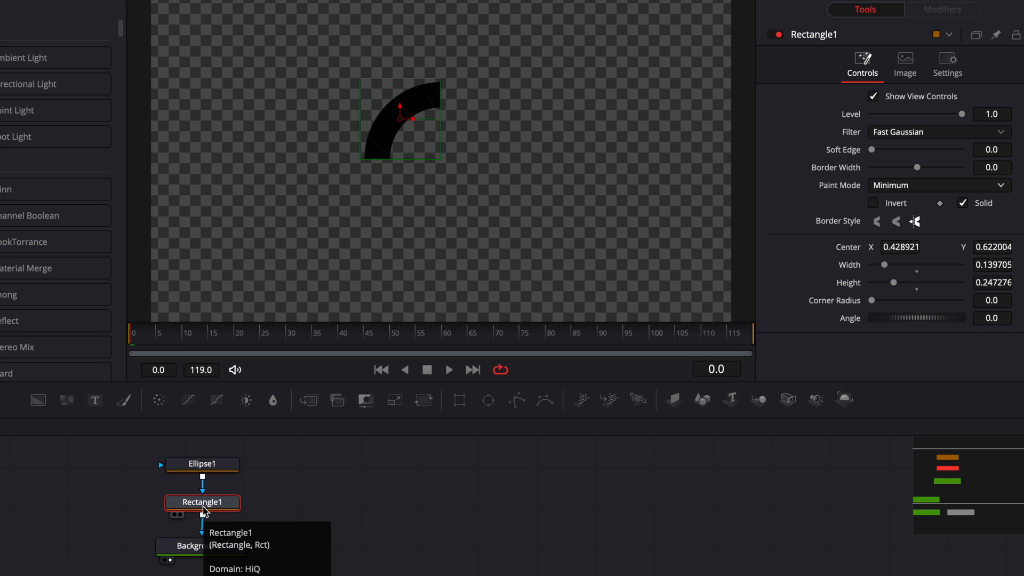
# Step: Paste a copy of Rectangle1 as the mask of a new Background node, merge that background over Background1 and view the merge
pyautogui.click(309, 495)
pyautogui.hotkey('ctrl', 'v')
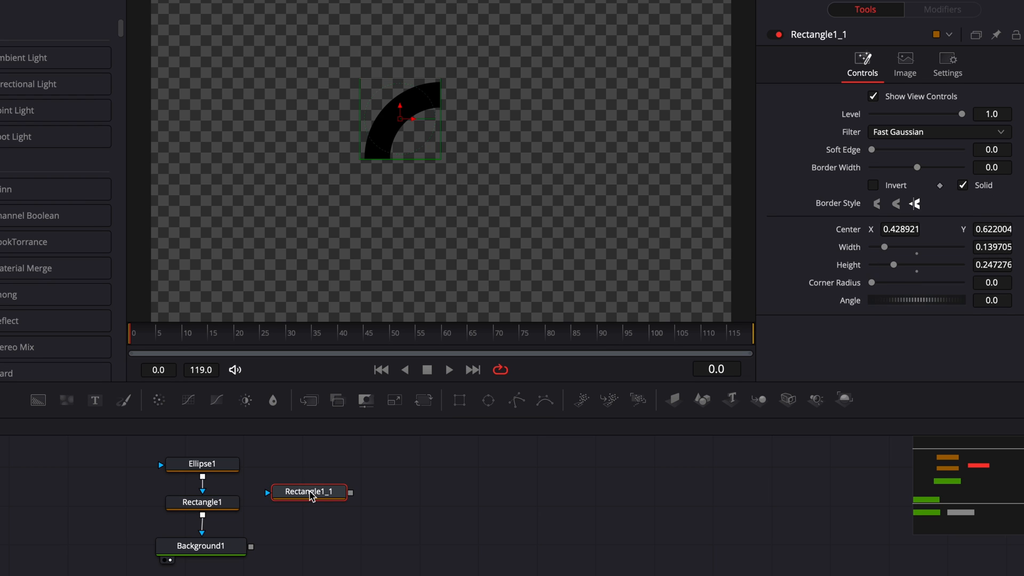
pyautogui.moveTo(311, 494); pyautogui.dragTo(343, 463)
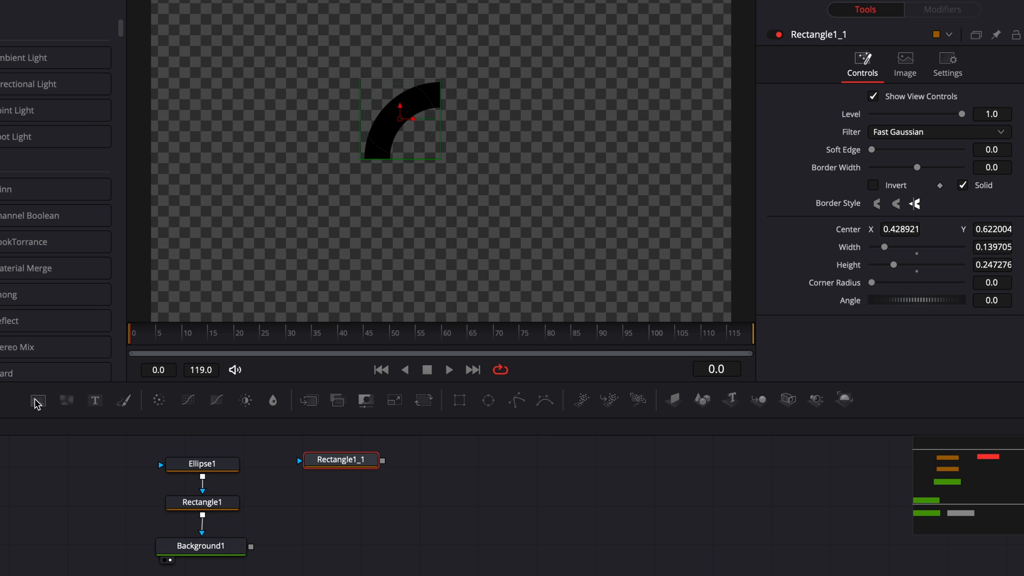
pyautogui.moveTo(37, 404); pyautogui.dragTo(334, 500)
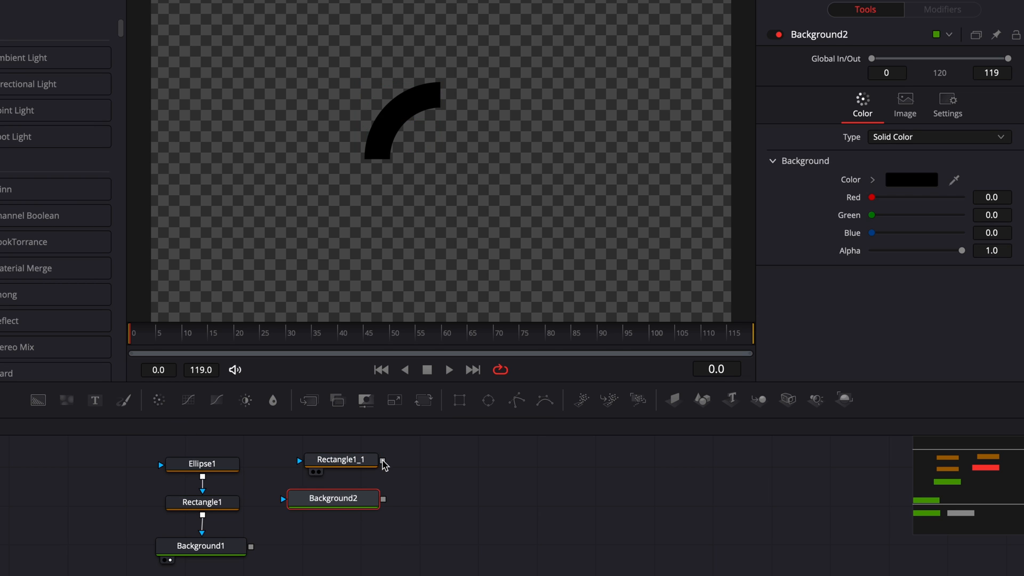
pyautogui.moveTo(384, 465); pyautogui.dragTo(383, 503)
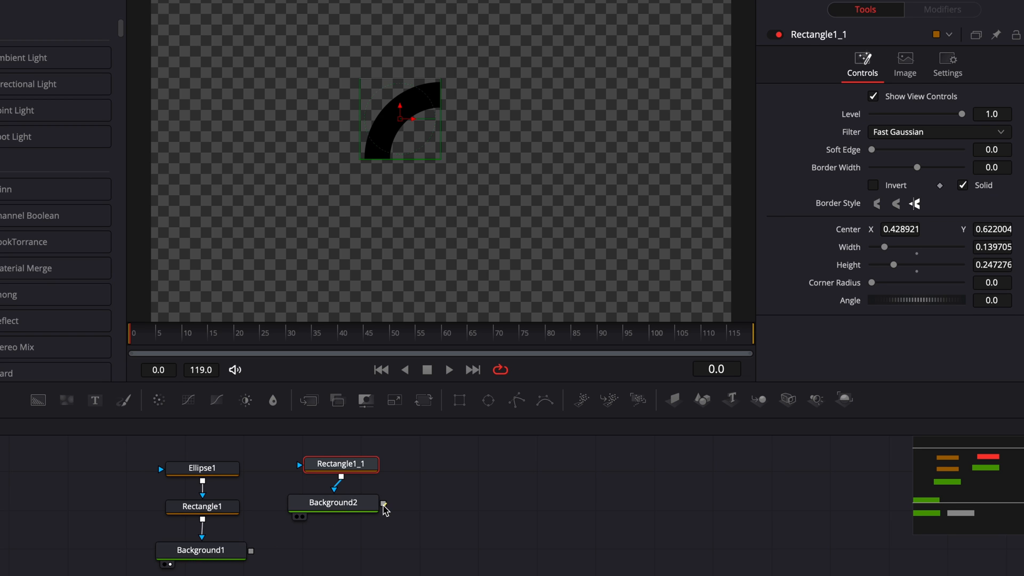
pyautogui.moveTo(383, 503); pyautogui.dragTo(250, 550)
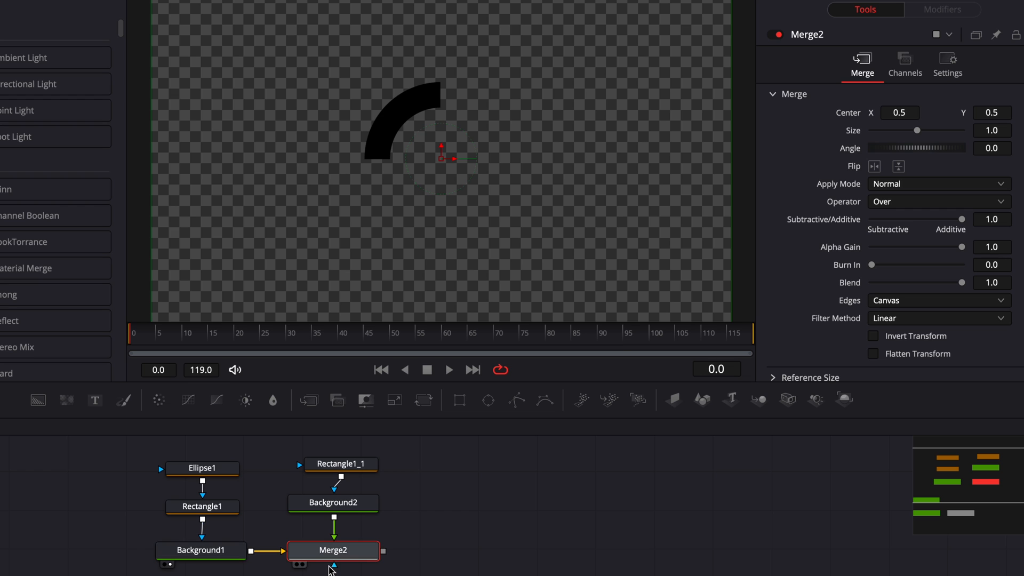
pyautogui.click(301, 564)
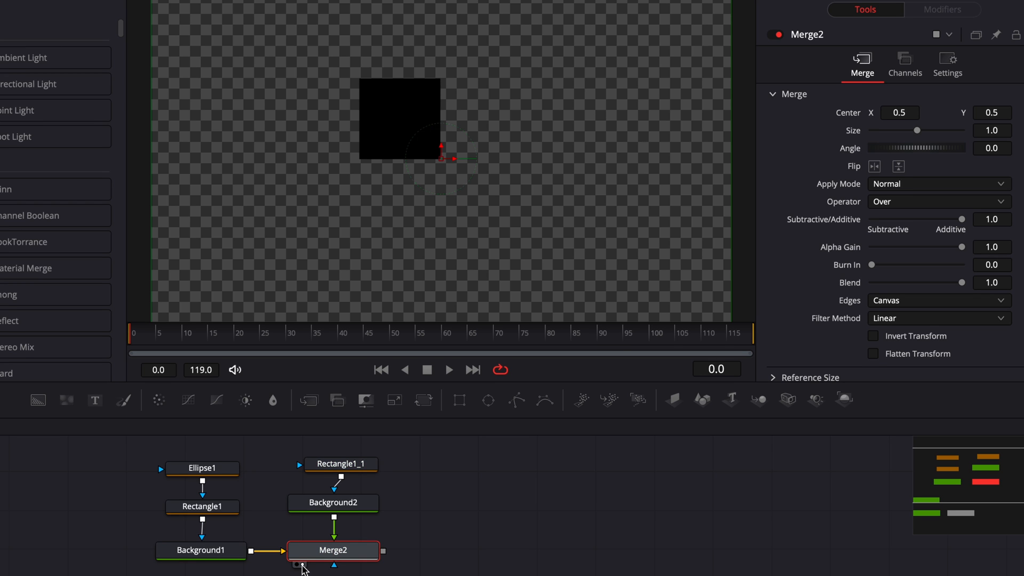
# Step: Move the copied rectangle straight down below the arc, aligned with the arc's left edge, to form a quotation mark
pyautogui.click(341, 463)
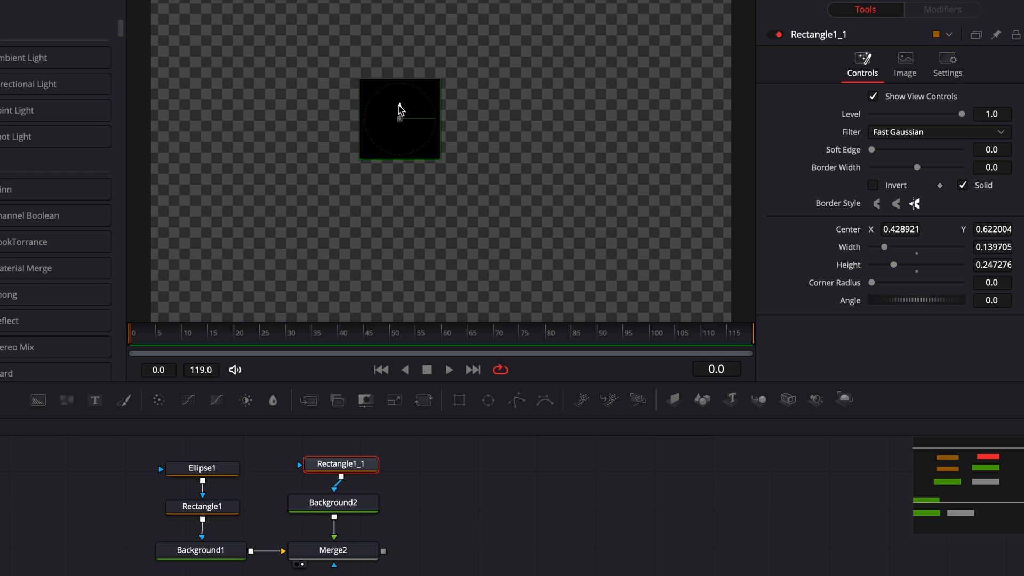
pyautogui.moveTo(399, 105); pyautogui.dragTo(417, 190)
pyautogui.click(493, 270)
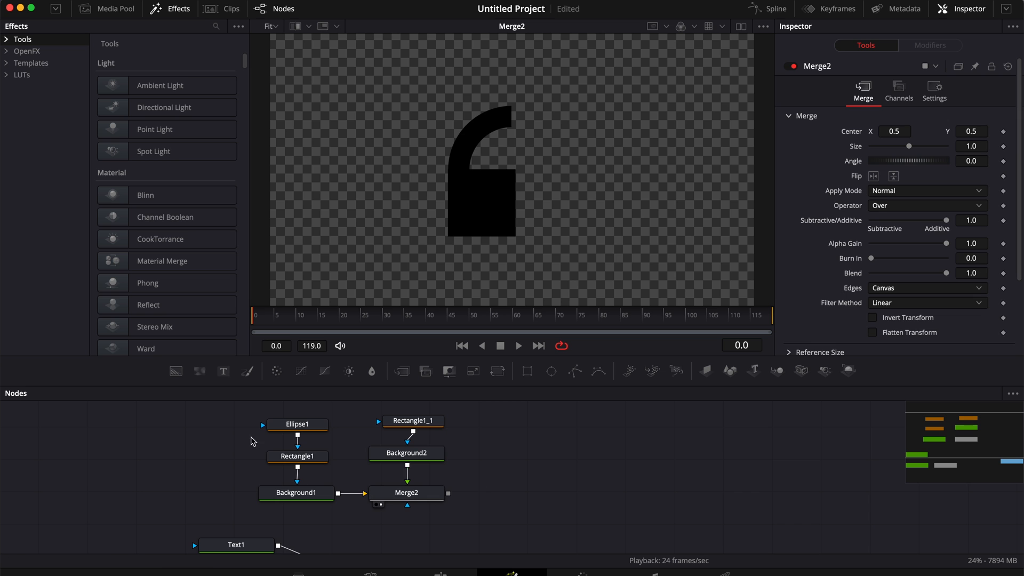
# Step: Group all the quotation mark nodes, from Ellipse1 to Merge2, into a single group node and tidy its position
pyautogui.moveTo(249, 413); pyautogui.dragTo(454, 505)
pyautogui.rightClick(395, 493)
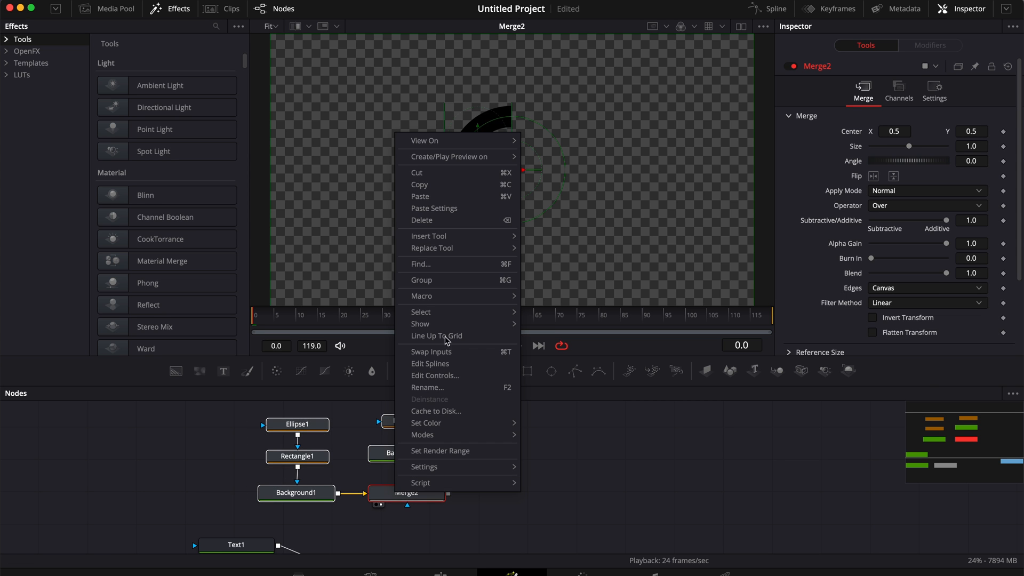
pyautogui.click(437, 280)
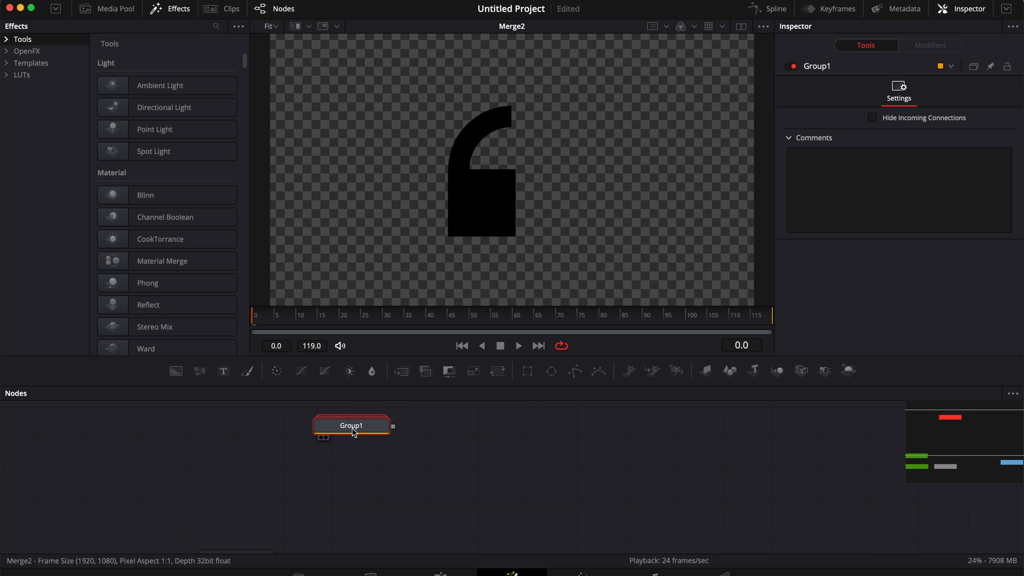
pyautogui.moveTo(352, 430); pyautogui.dragTo(293, 429)
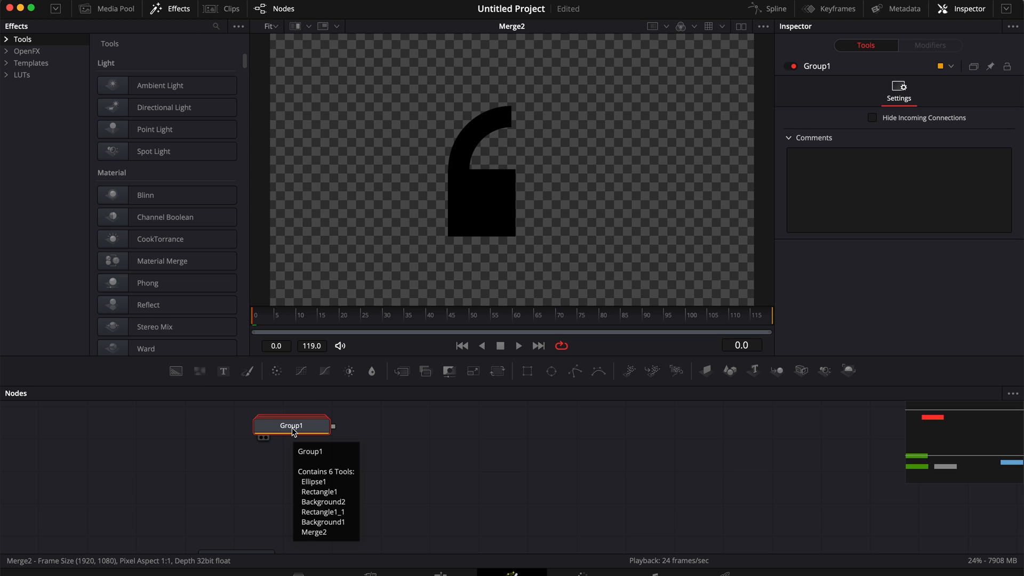
# Step: Duplicate Group1 and merge the original over the copy, with the two groups stacked in line
pyautogui.hotkey('ctrl', 'c')
pyautogui.click(414, 439)
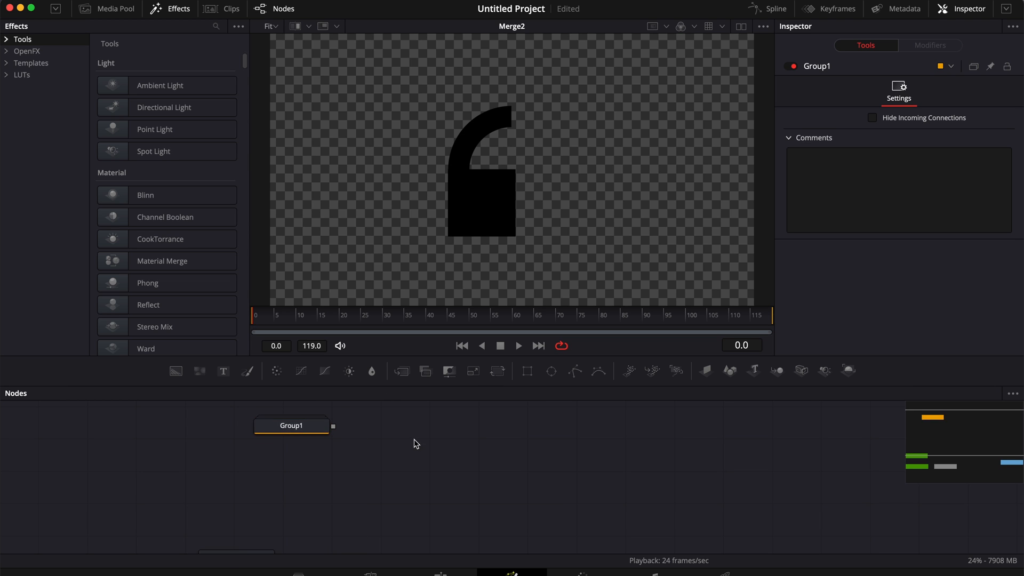
pyautogui.hotkey('ctrl', 'v')
pyautogui.moveTo(416, 443); pyautogui.dragTo(287, 461)
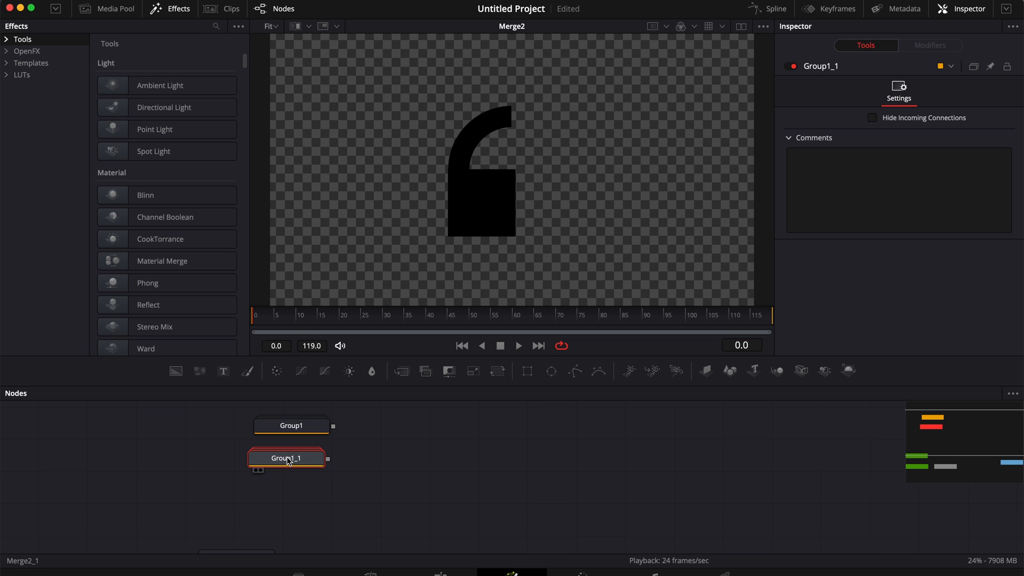
pyautogui.moveTo(333, 430); pyautogui.dragTo(326, 458)
pyautogui.click(303, 429)
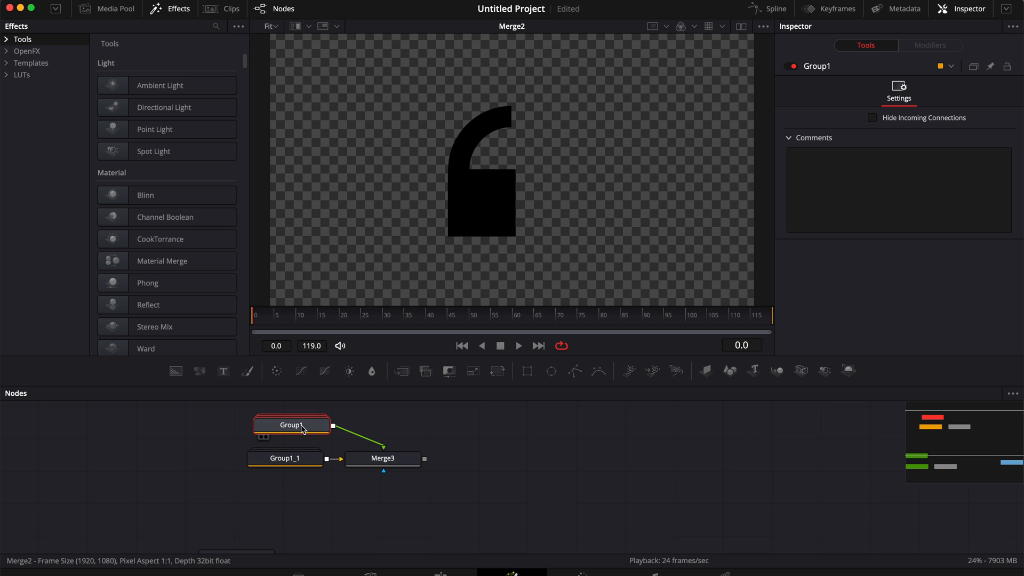
pyautogui.moveTo(292, 428); pyautogui.dragTo(284, 429)
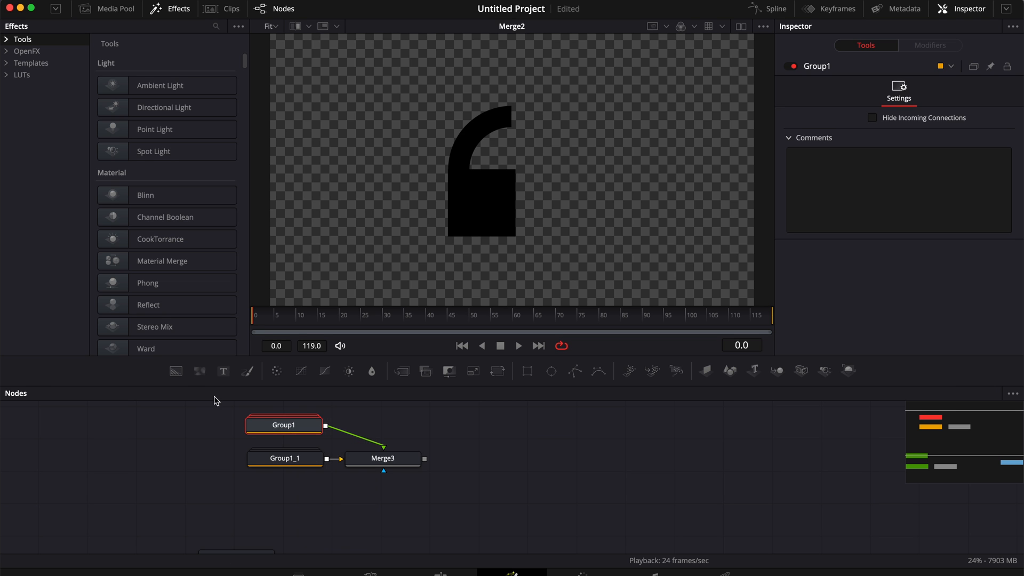
# Step: Insert a Transform (Xf) node between Group1 and Merge3
pyautogui.press('shift')
pyautogui.hotkey('shift', 'space')
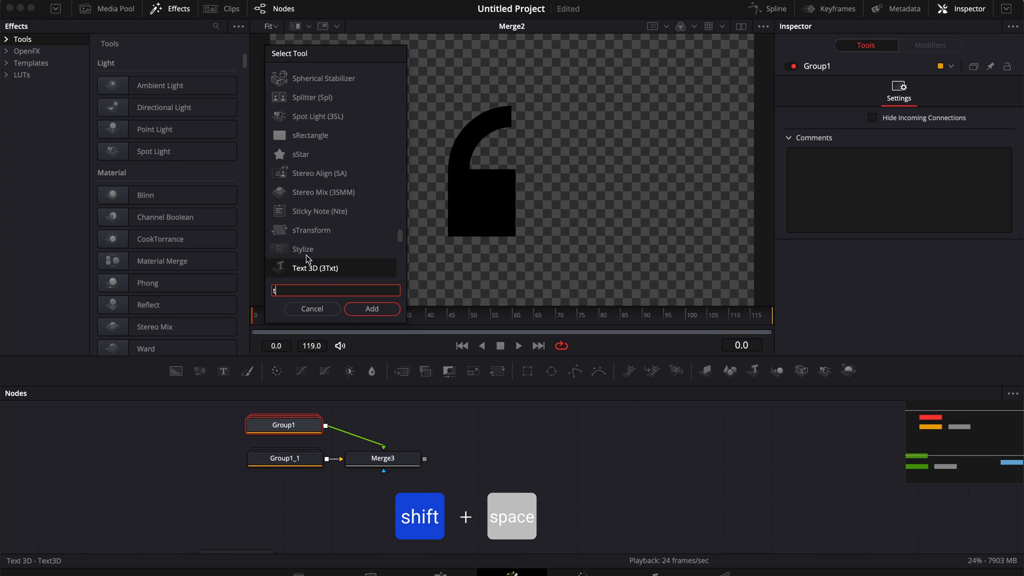
pyautogui.write('tr')
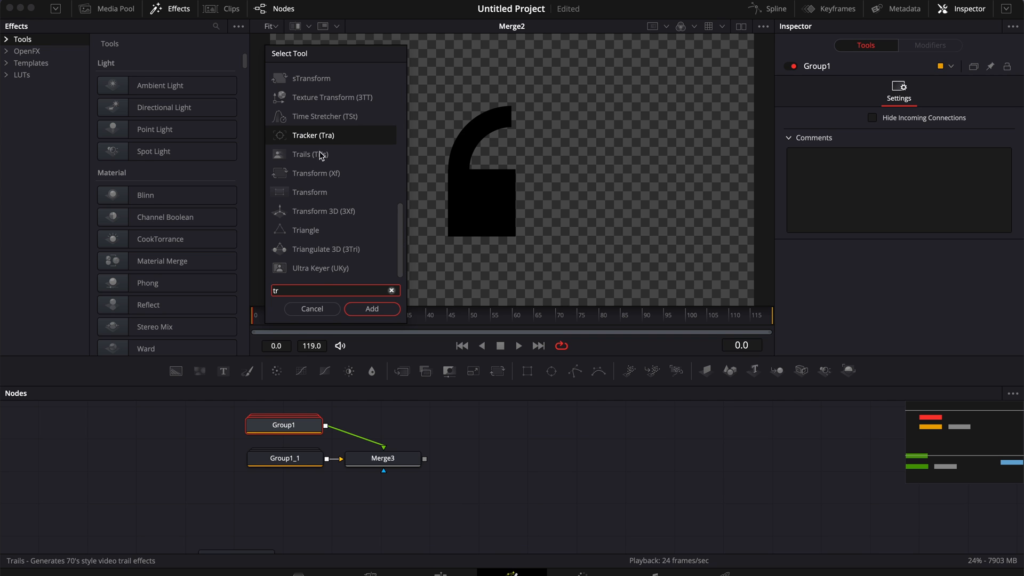
pyautogui.click(312, 177)
pyautogui.press('Return')
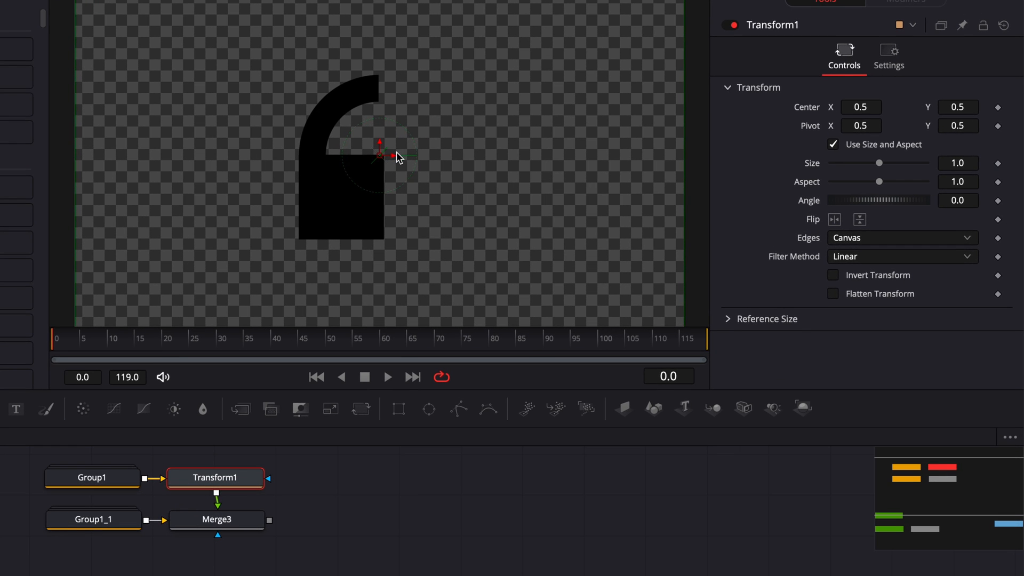
# Step: View Merge3 and shift the second mark horizontally to a Center X of about 0.665, leaving a narrow gap between the marks
pyautogui.moveTo(395, 158); pyautogui.dragTo(499, 164)
pyautogui.click(184, 534)
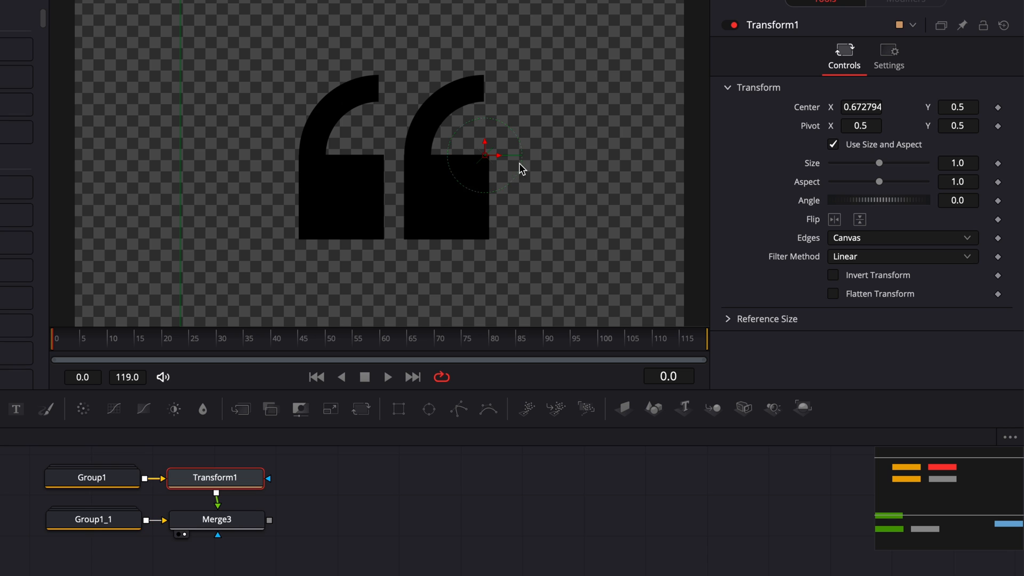
pyautogui.moveTo(498, 156); pyautogui.dragTo(494, 154)
pyautogui.click(310, 509)
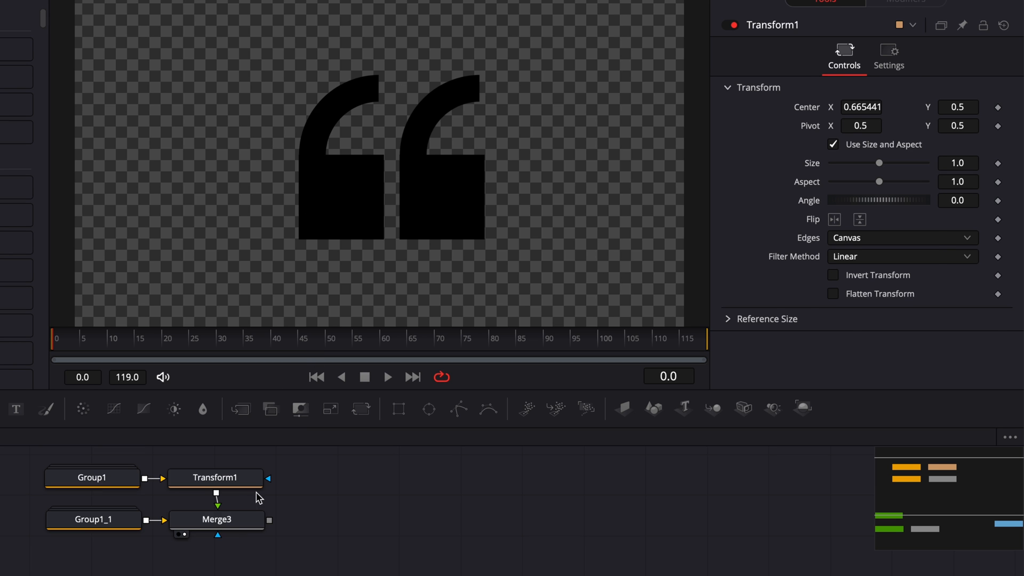
# Step: Add a Background node beside Merge3 and use Merge3's output as its mask
pyautogui.click(239, 526)
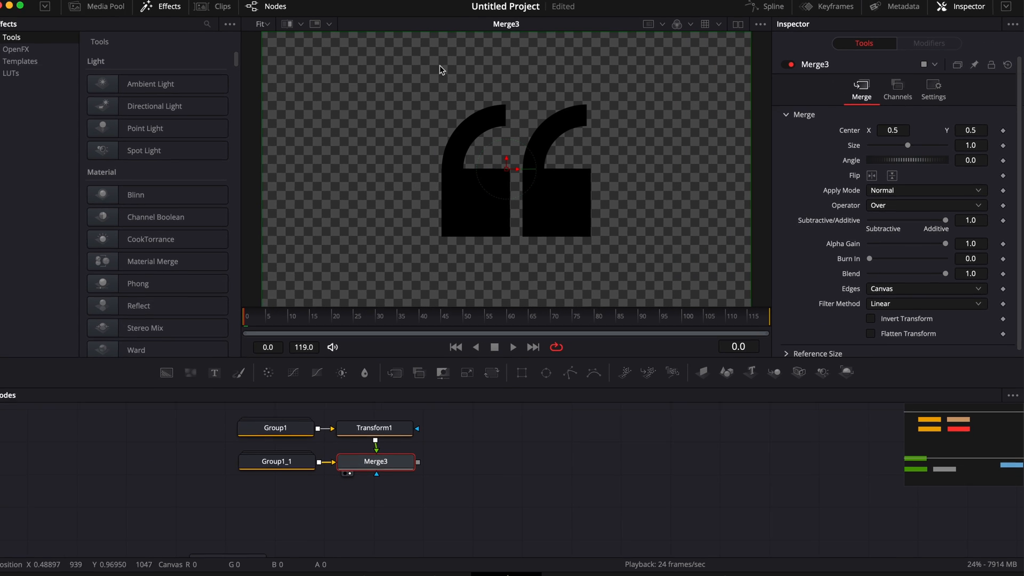
pyautogui.moveTo(166, 372); pyautogui.dragTo(496, 461)
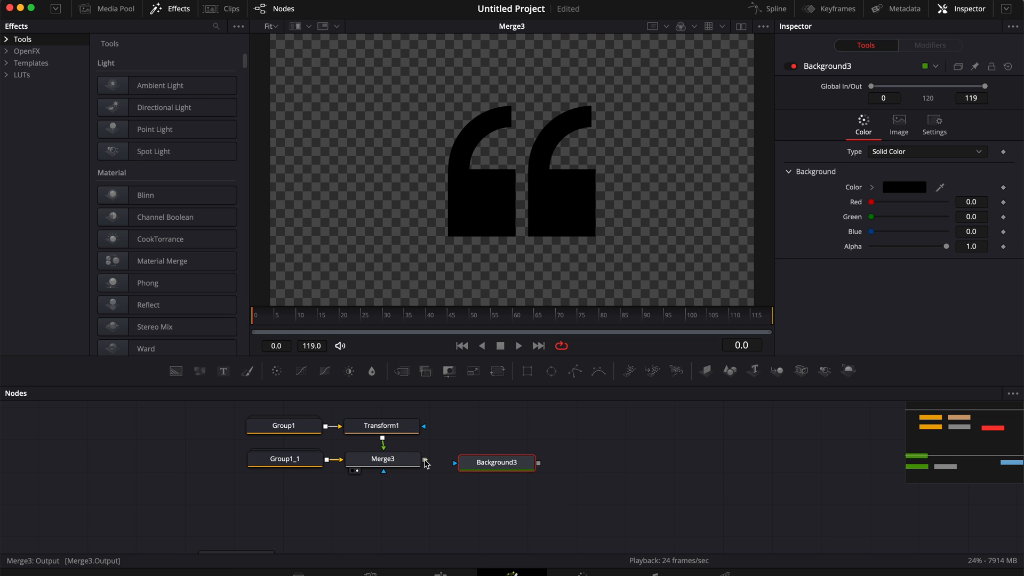
pyautogui.moveTo(426, 462); pyautogui.dragTo(467, 466)
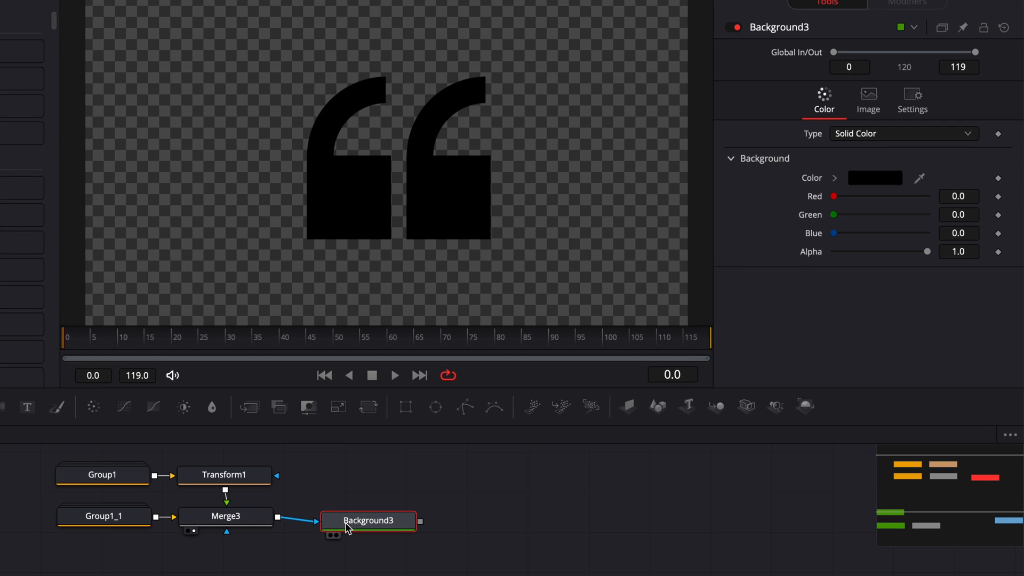
pyautogui.moveTo(345, 526); pyautogui.dragTo(342, 519)
# Step: Try a purple fill on Background3, view the node and reset its colour to the default
pyautogui.click(886, 181)
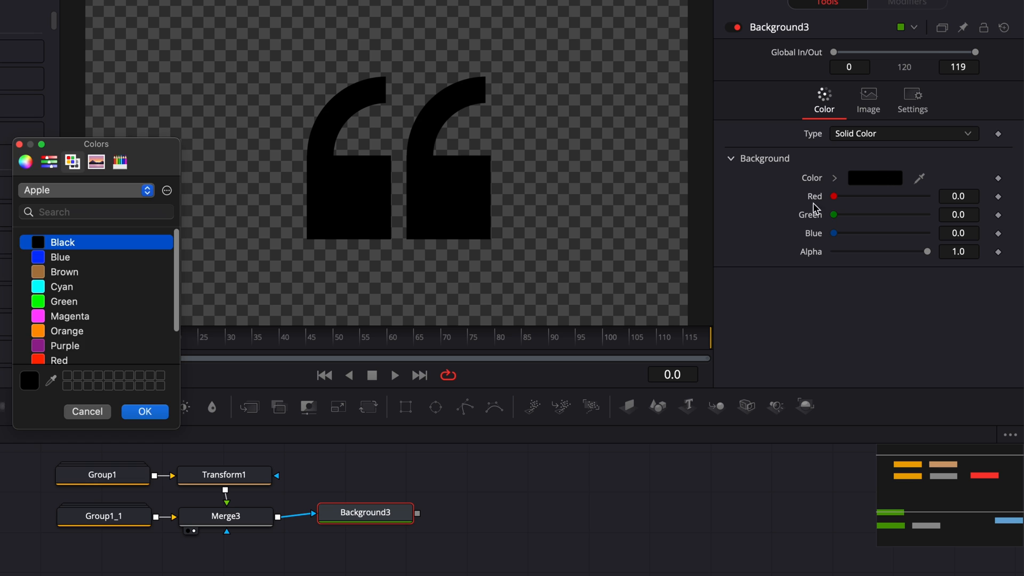
pyautogui.scroll(-2, 125, 318)
pyautogui.click(41, 309)
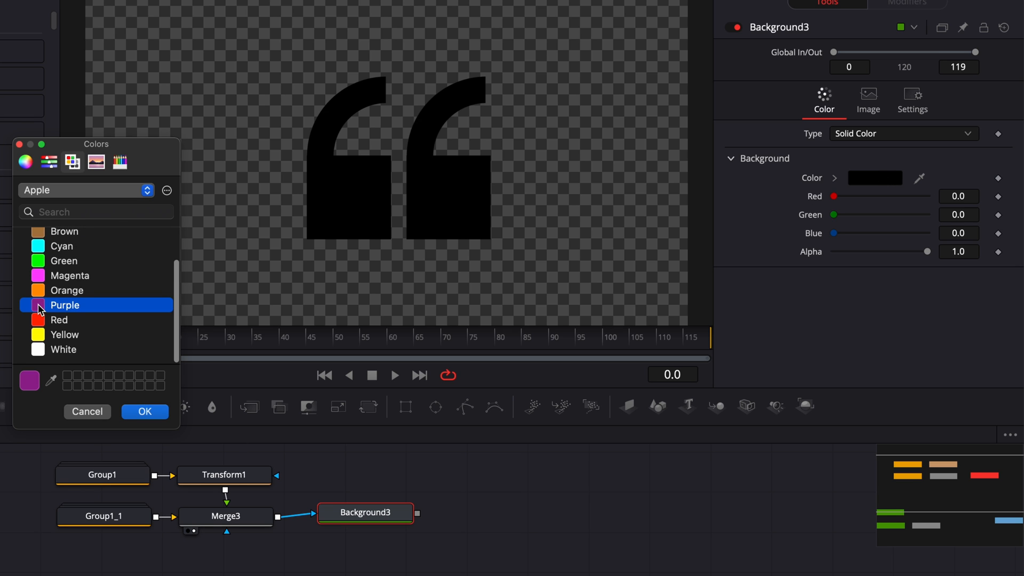
pyautogui.click(145, 412)
pyautogui.click(334, 528)
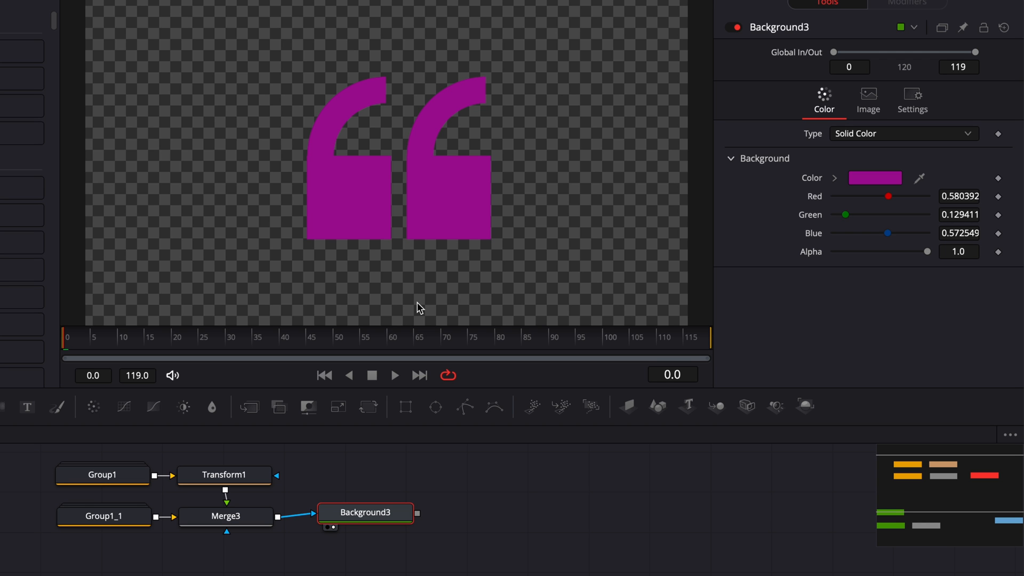
pyautogui.doubleClick(811, 179)
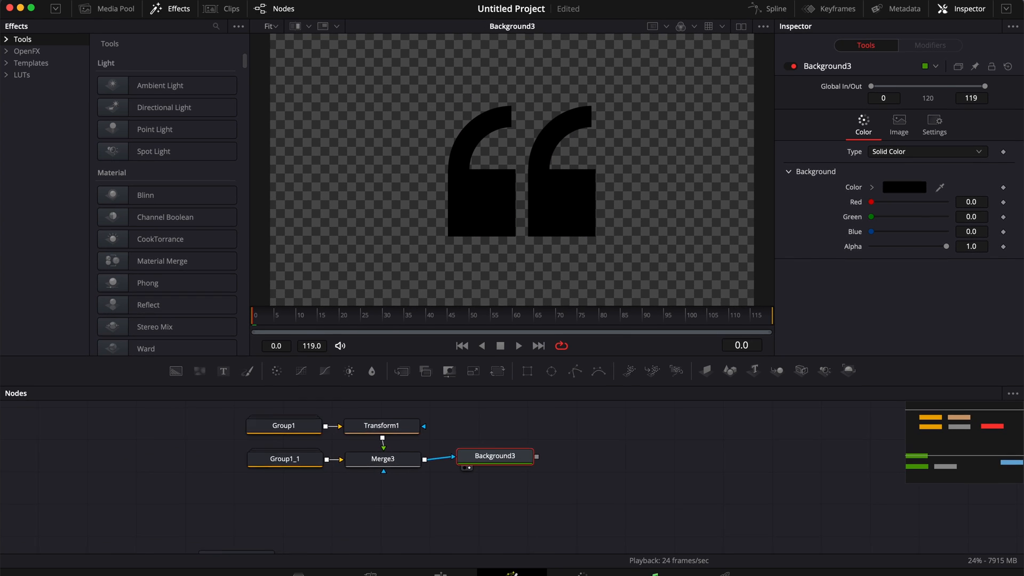
# Step: Move the quotation mark nodes closer to the text nodes, merge Background3 over Merge1 and view the new merge
pyautogui.hscroll(-1, 17, 474)
pyautogui.moveTo(216, 428); pyautogui.dragTo(606, 470)
pyautogui.moveTo(525, 457); pyautogui.dragTo(473, 509)
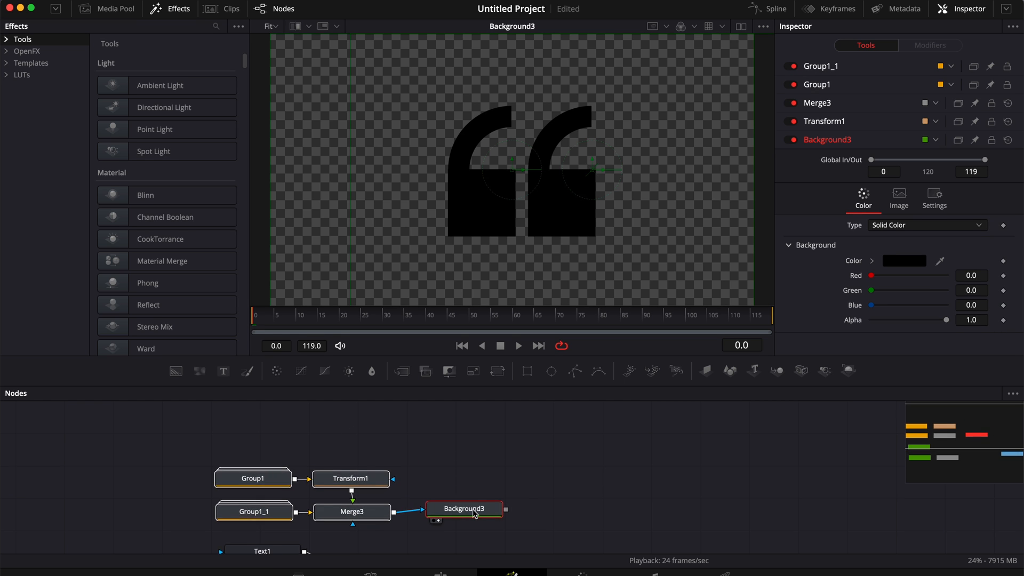
pyautogui.scroll(-3, 373, 479)
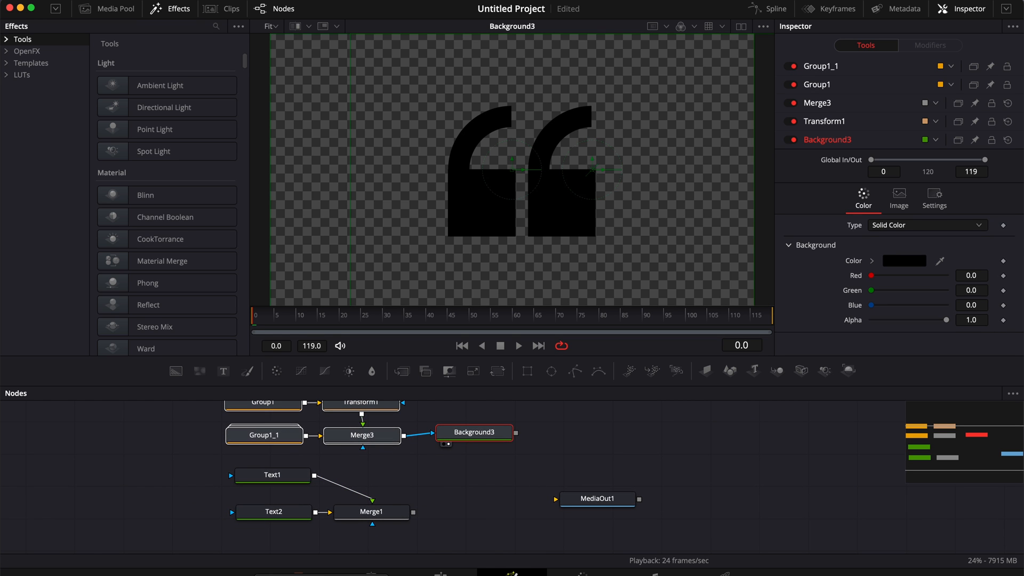
pyautogui.click(509, 480)
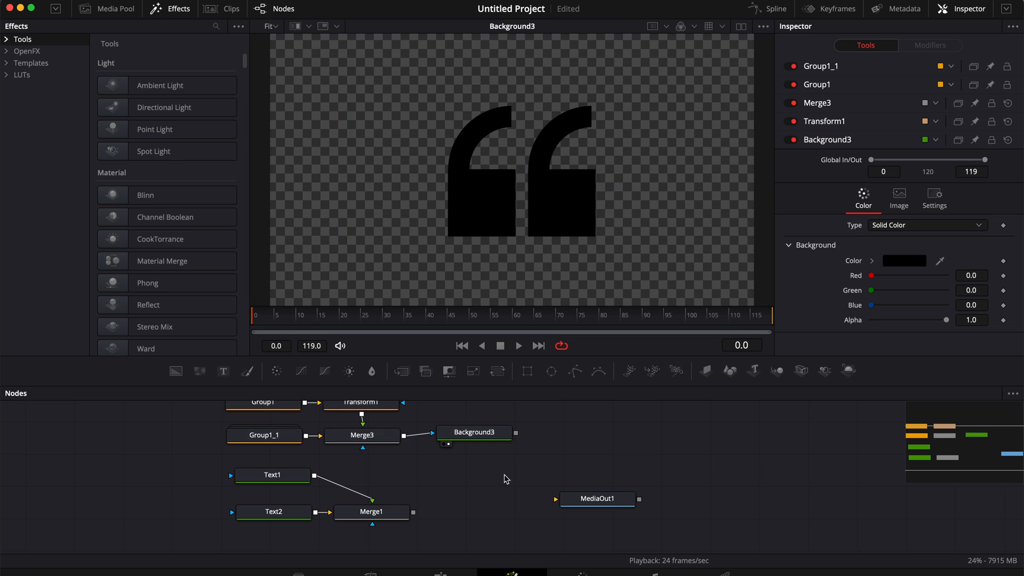
pyautogui.moveTo(516, 436); pyautogui.dragTo(371, 512)
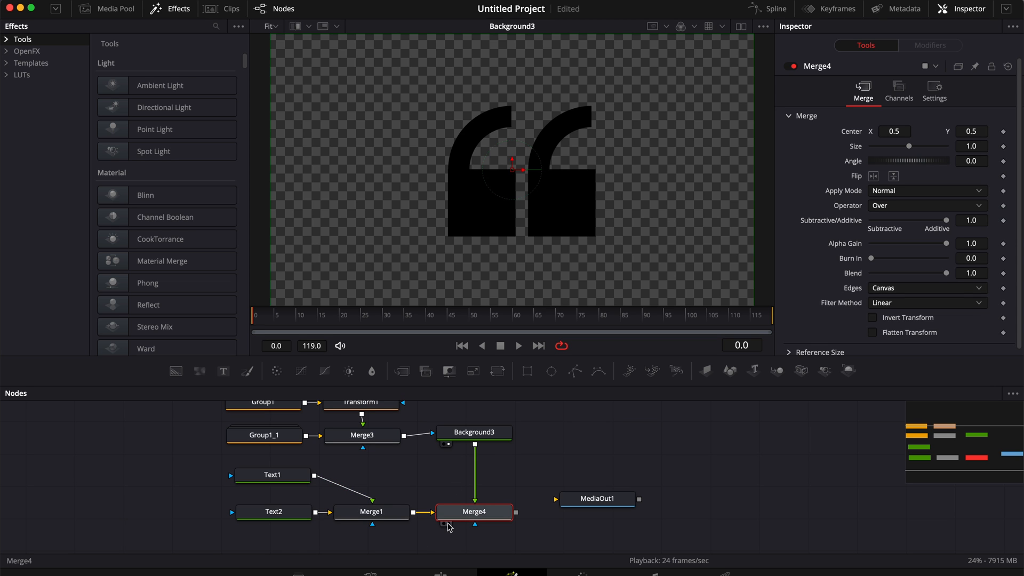
pyautogui.click(447, 525)
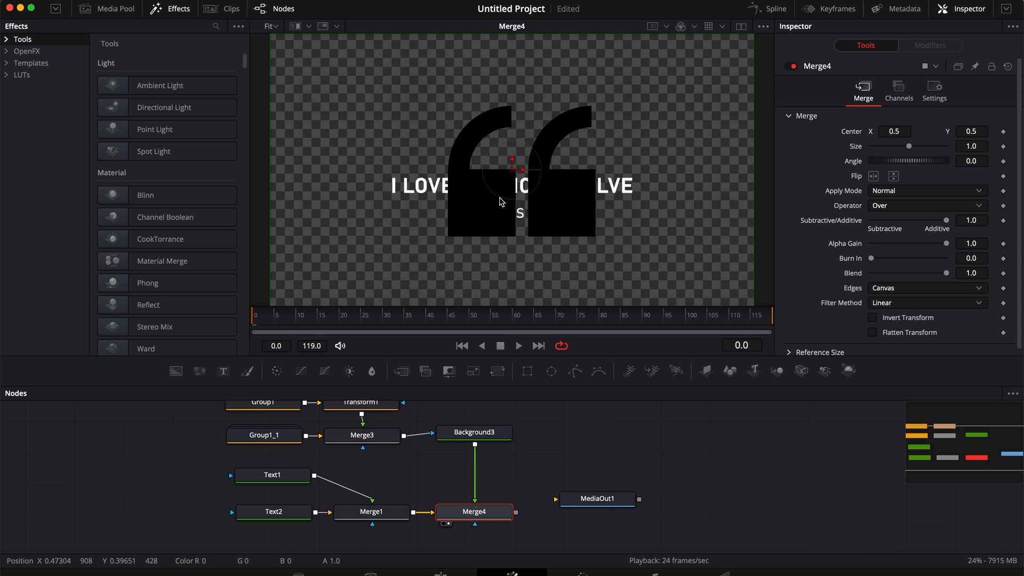
# Step: Add a Transform after Background3 and set its Size to 0.353 and Center Y to 0.612, placing the marks above the title
pyautogui.click(480, 436)
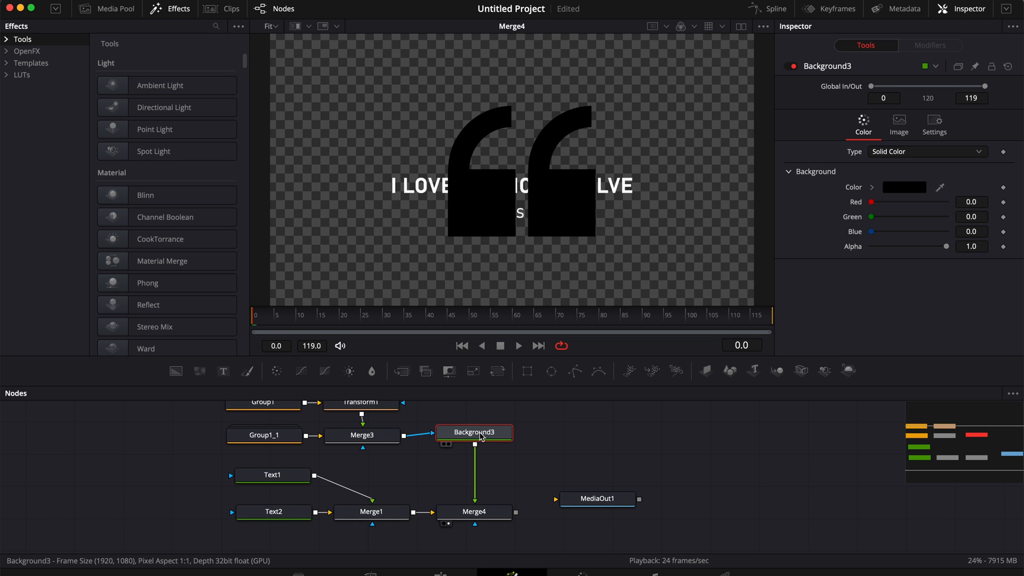
pyautogui.hotkey('shift', 'space')
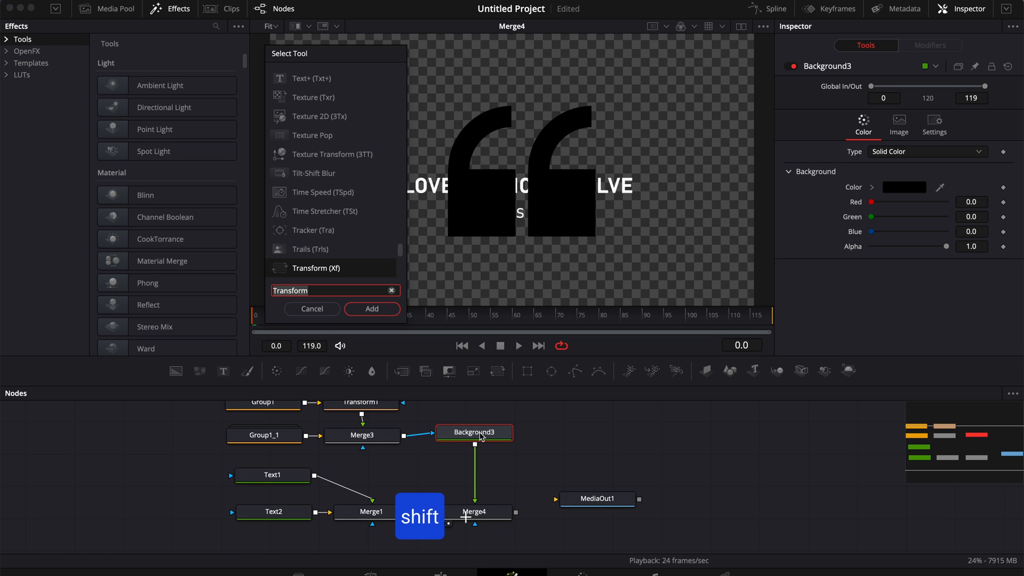
pyautogui.press('Return')
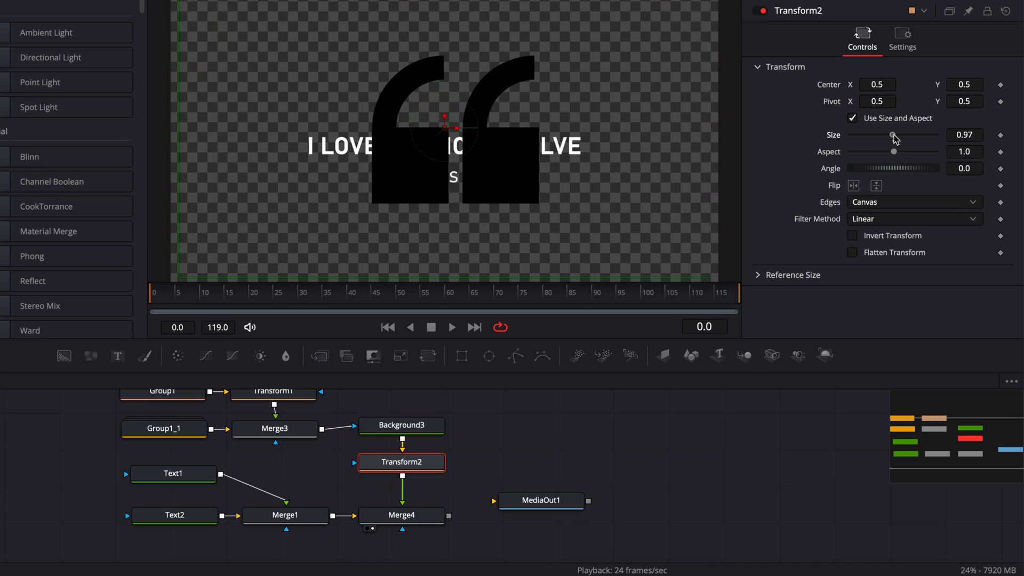
pyautogui.moveTo(907, 175); pyautogui.dragTo(892, 178)
pyautogui.moveTo(875, 138); pyautogui.dragTo(869, 140)
pyautogui.moveTo(967, 81); pyautogui.dragTo(992, 81)
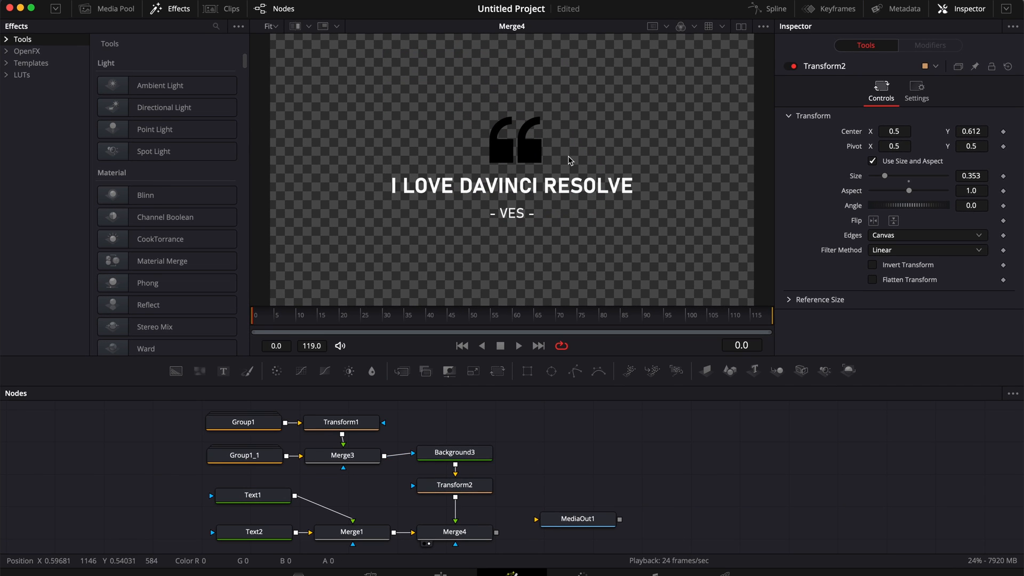
# Step: Change Background3's type to Gradient and set the gradient's start colour to Purple
pyautogui.click(454, 457)
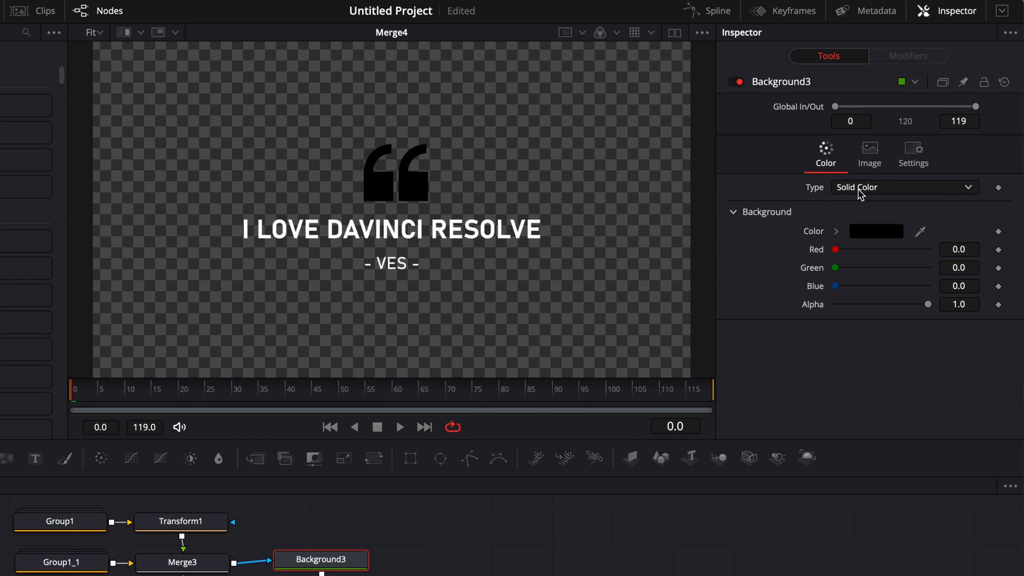
pyautogui.click(859, 193)
pyautogui.click(856, 267)
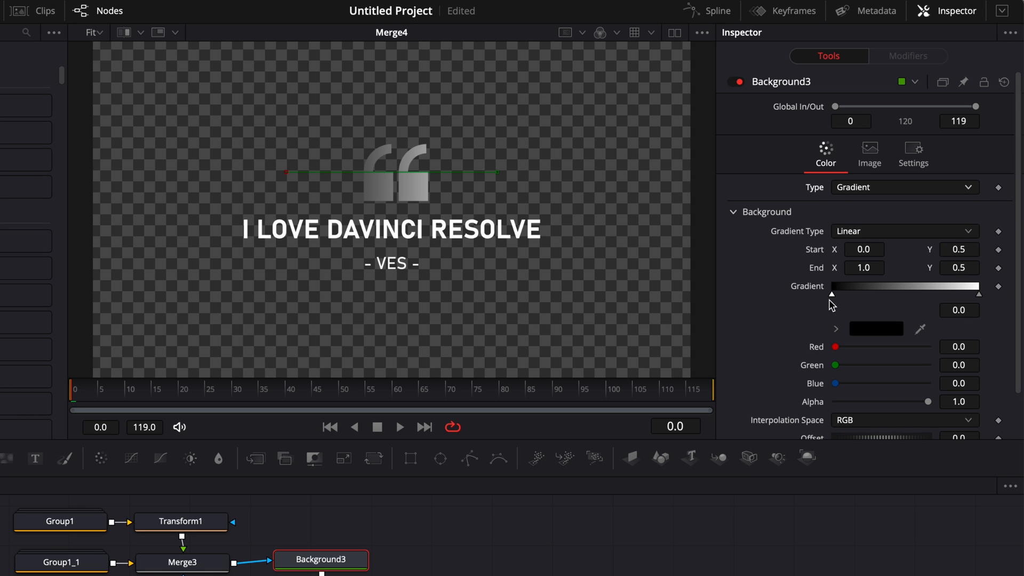
pyautogui.click(876, 329)
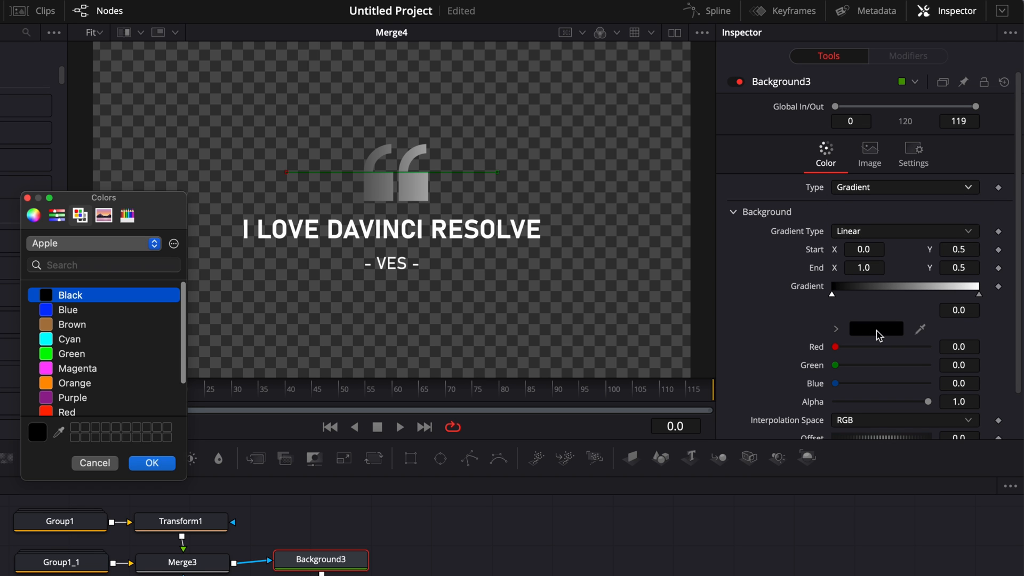
pyautogui.click(49, 398)
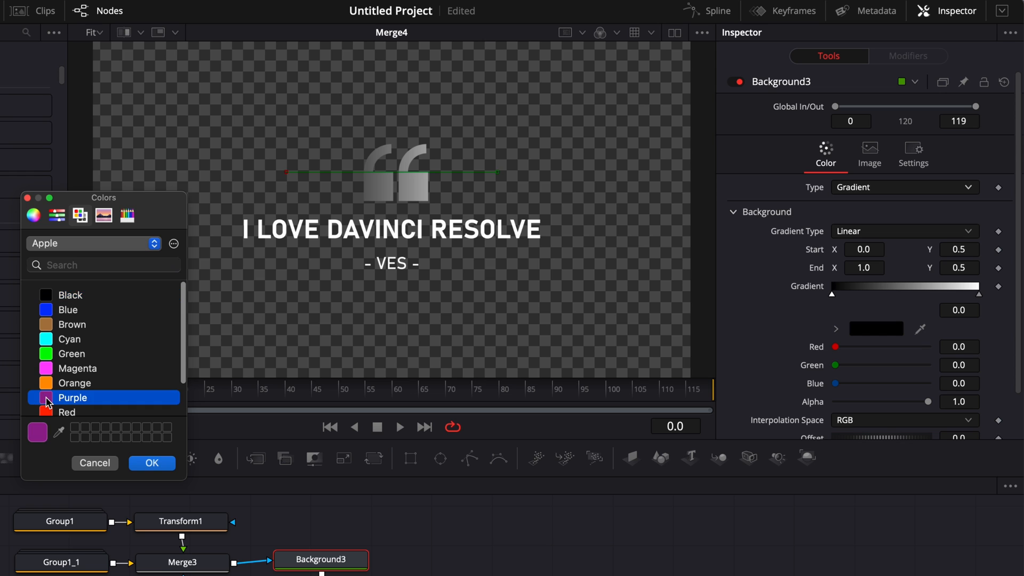
pyautogui.click(151, 464)
# Step: Set the end colour of Background3's gradient to Red
pyautogui.click(978, 296)
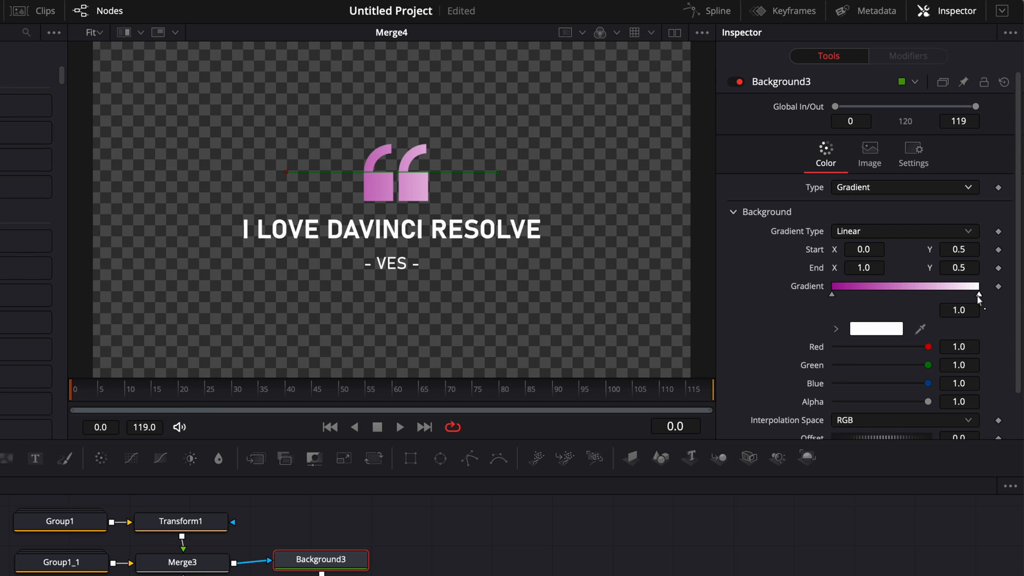
pyautogui.click(879, 331)
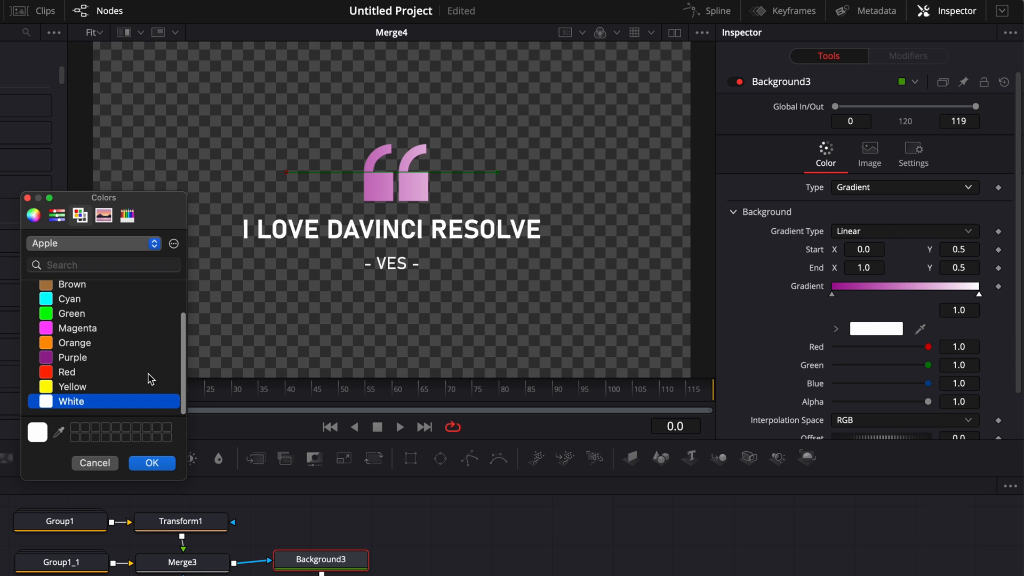
pyautogui.click(47, 372)
pyautogui.click(153, 463)
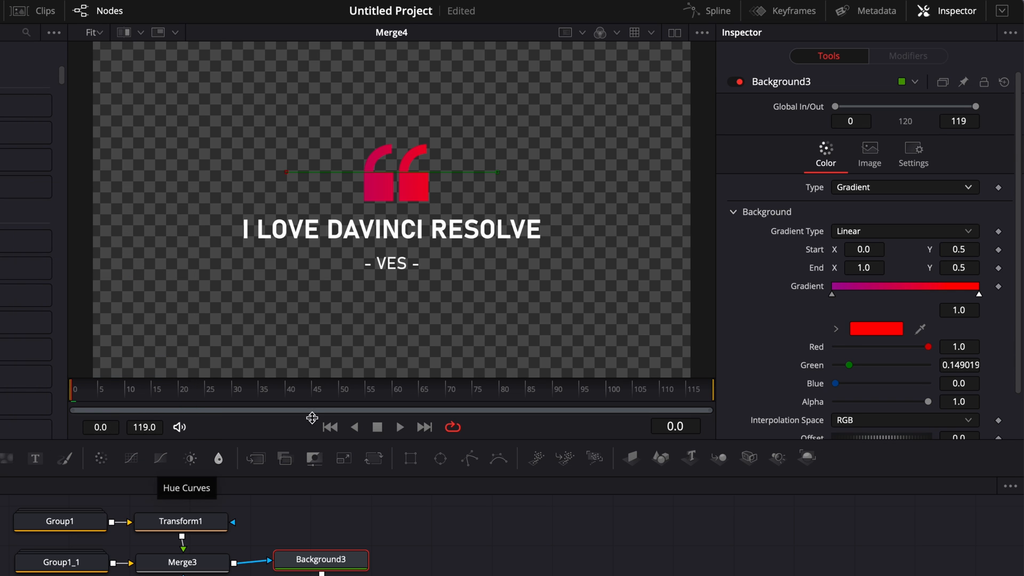
# Step: Angle Background3's gradient diagonally, with its start at about 0.351, 0.227 and its end at about 0.741, 0.735, and save the project
pyautogui.moveTo(286, 174); pyautogui.dragTo(360, 203)
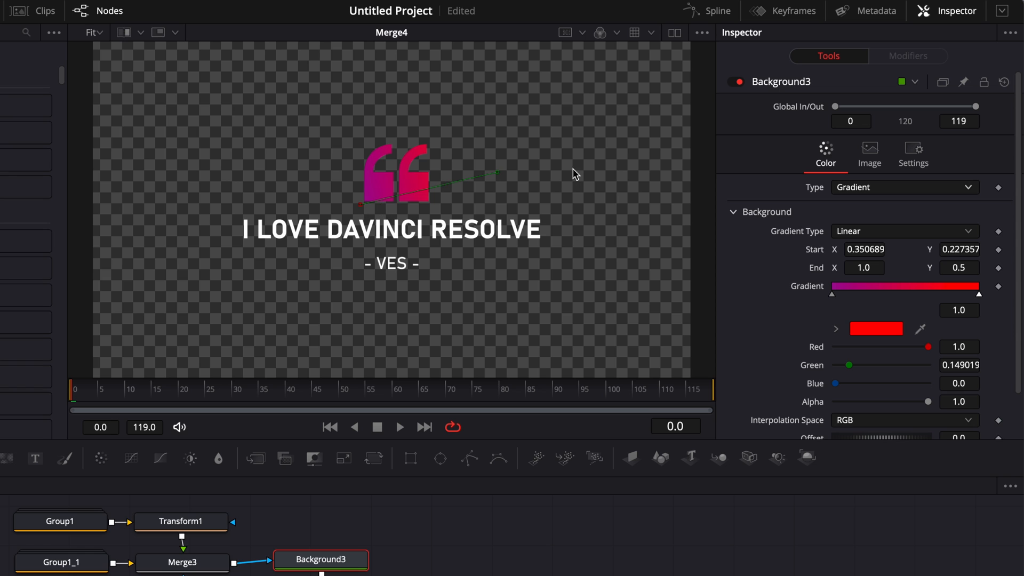
pyautogui.moveTo(495, 172); pyautogui.dragTo(442, 143)
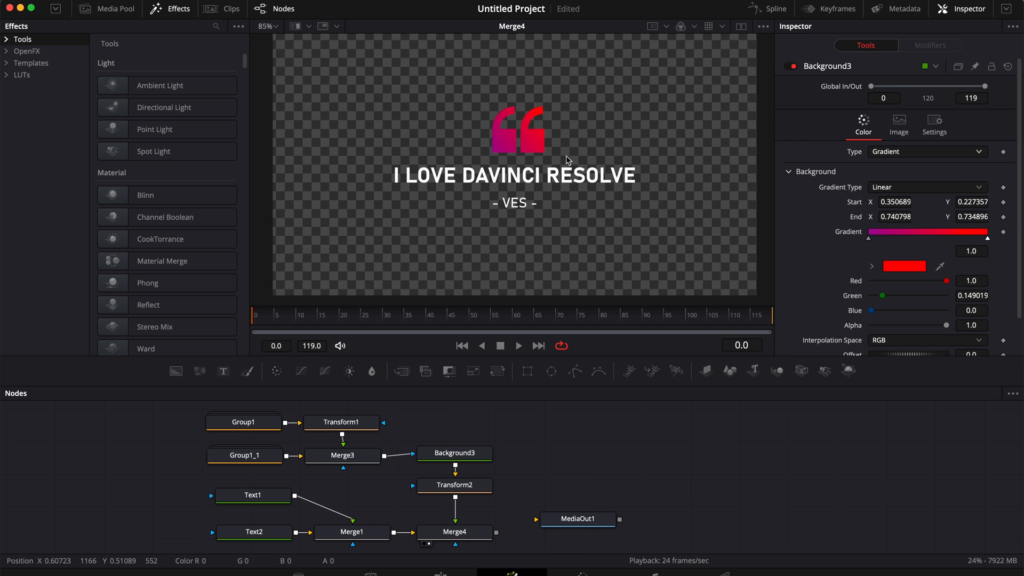
pyautogui.press('super+s')
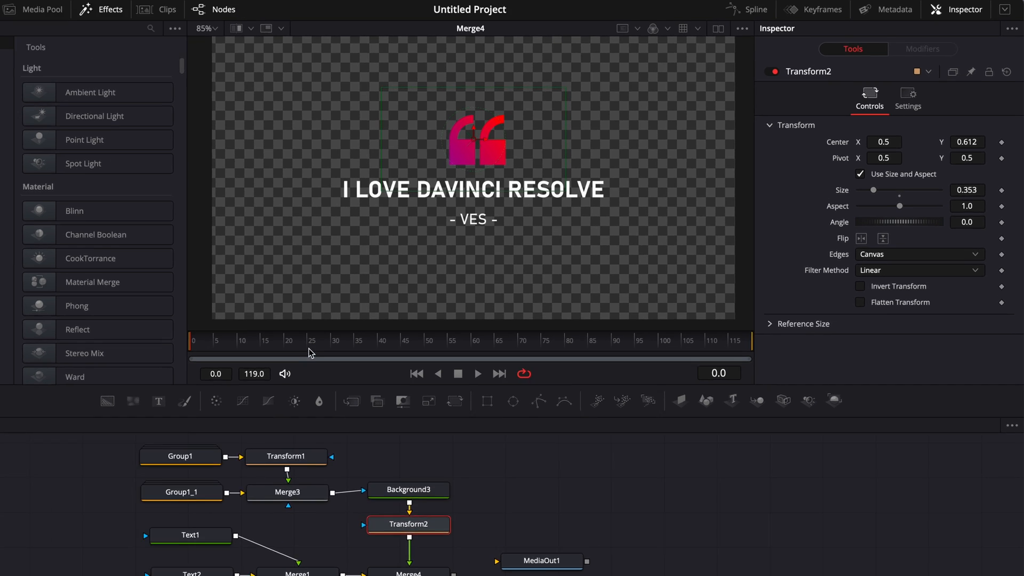
# Step: Keyframe Transform2's Size at 0.353 on frame 25 and at 0.0 on frame 0
pyautogui.moveTo(361, 316); pyautogui.dragTo(365, 317)
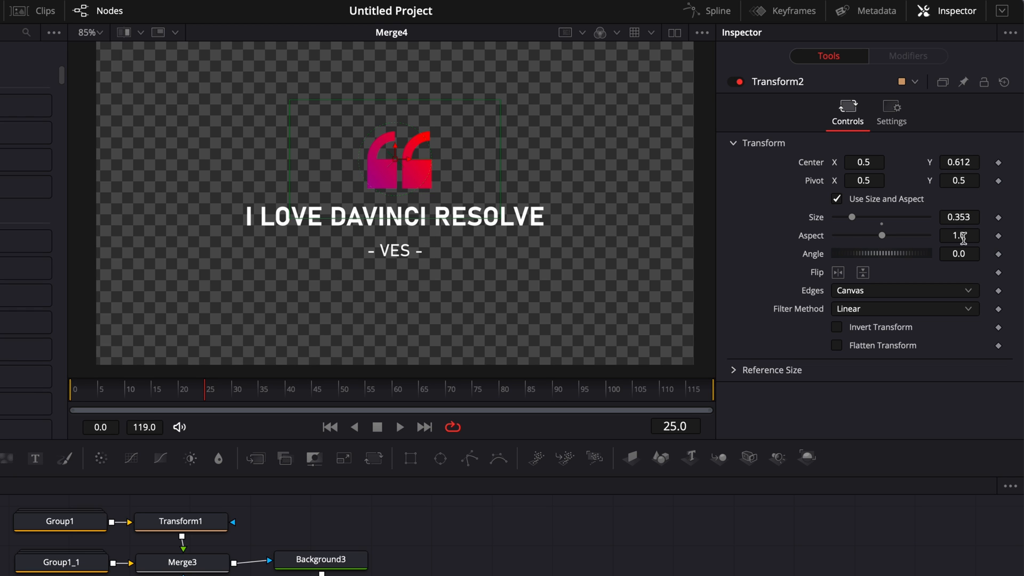
pyautogui.click(998, 218)
pyautogui.moveTo(97, 393); pyautogui.dragTo(65, 393)
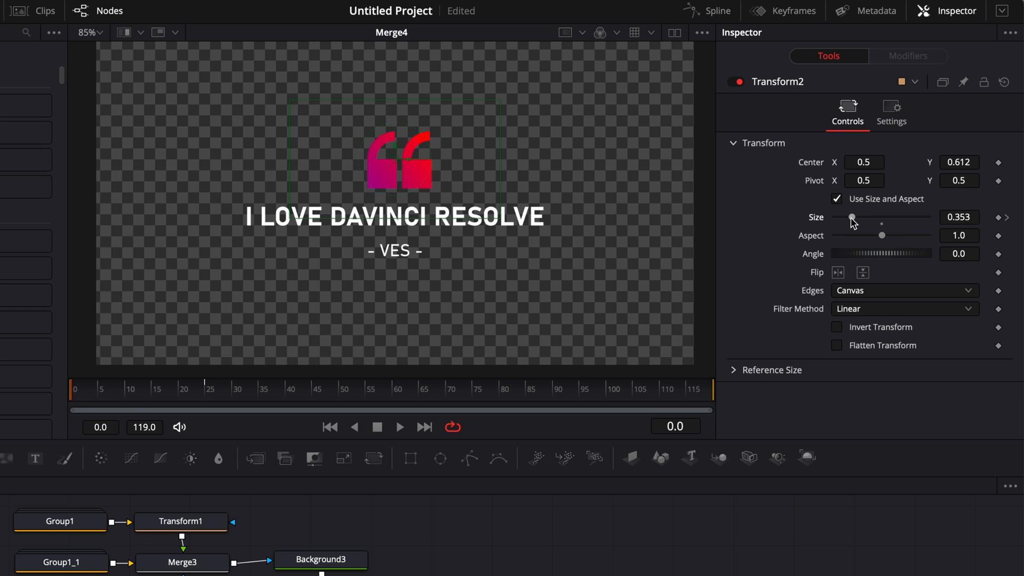
pyautogui.moveTo(851, 218); pyautogui.dragTo(834, 218)
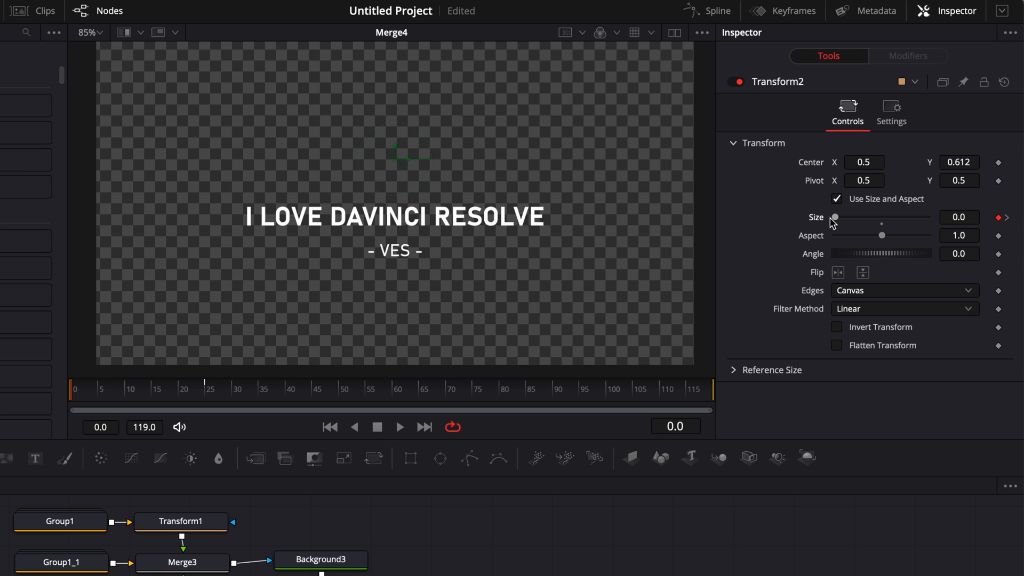
# Step: Display Transform2's Size curve in the Spline editor, fitted to the view, and preview the animation from frame 0
pyautogui.click(714, 12)
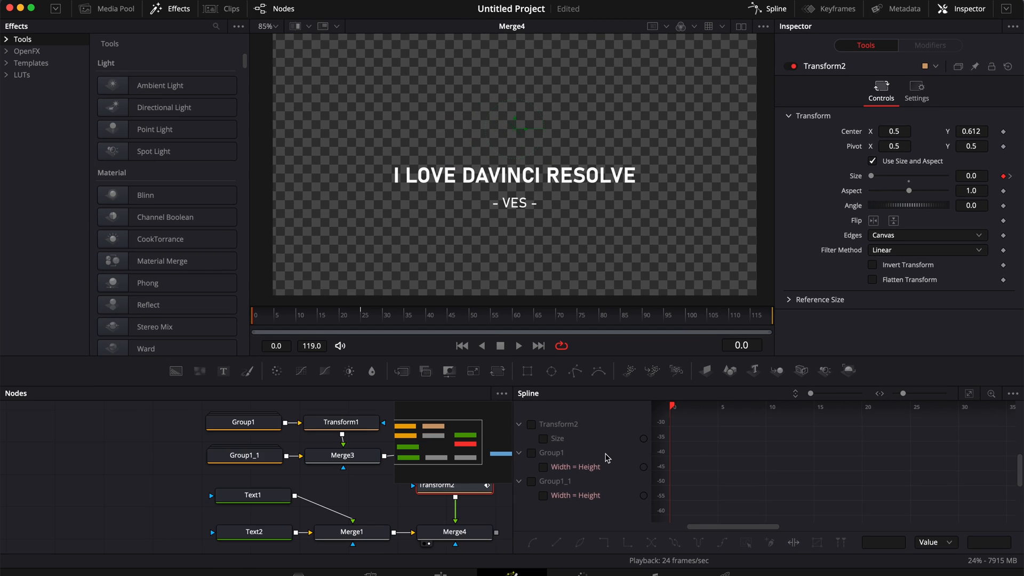
pyautogui.click(545, 438)
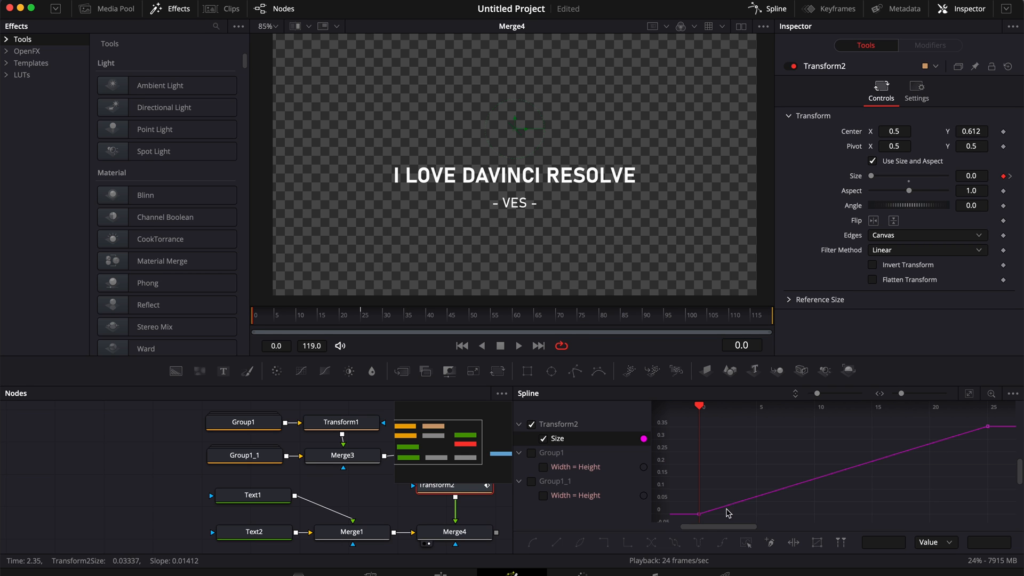
pyautogui.moveTo(260, 319)
pyautogui.mouseDown()
pyautogui.moveTo(246, 318)
pyautogui.moveTo(300, 323)
pyautogui.moveTo(248, 329)
pyautogui.mouseUp()
pyautogui.press('space')
pyautogui.click(258, 321)
pyautogui.click(970, 395)
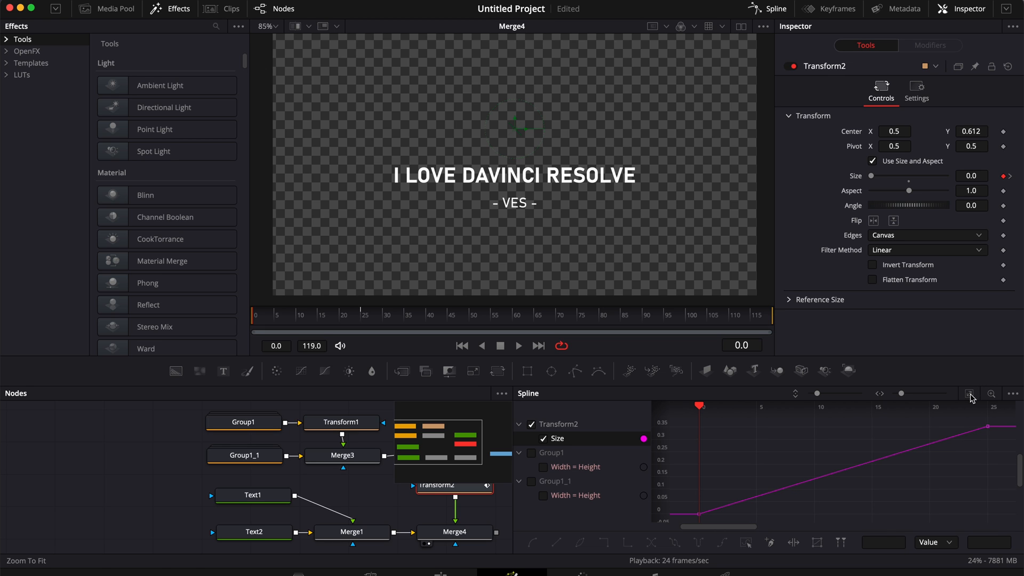
# Step: Smooth both keyframes of Transform2's Size curve and play the animation from the start
pyautogui.moveTo(684, 522); pyautogui.dragTo(996, 422)
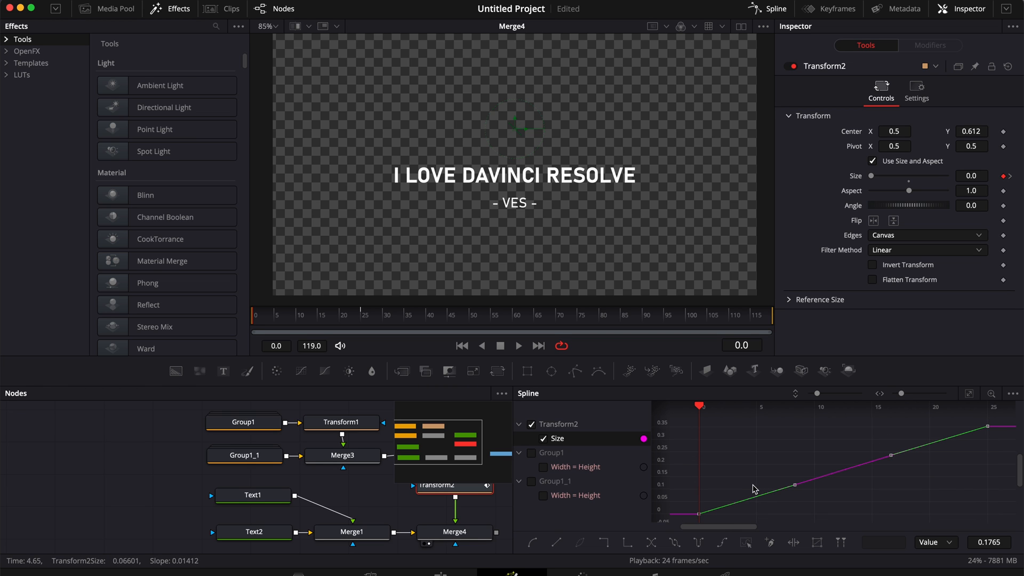
pyautogui.press('s')
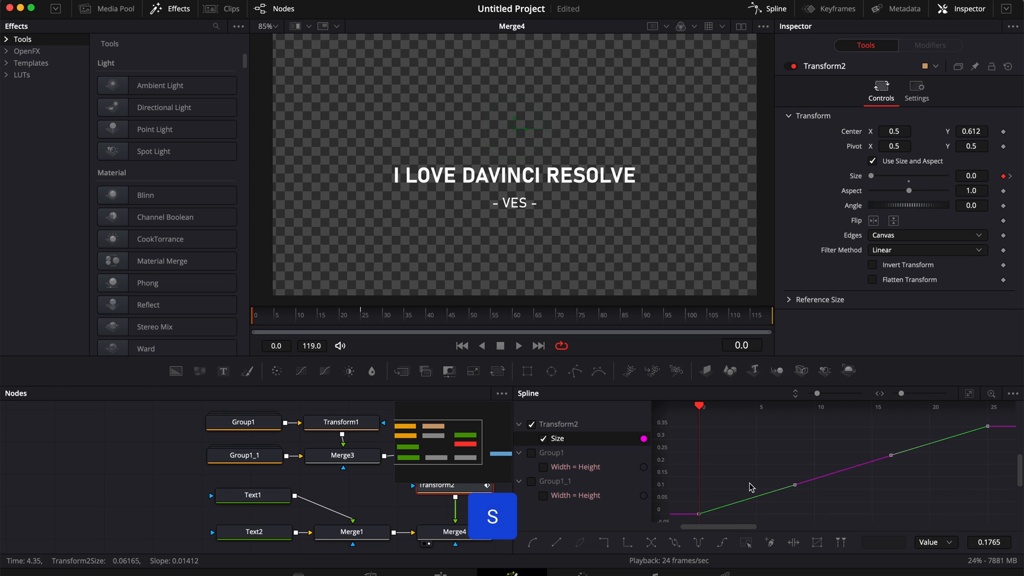
pyautogui.click(533, 542)
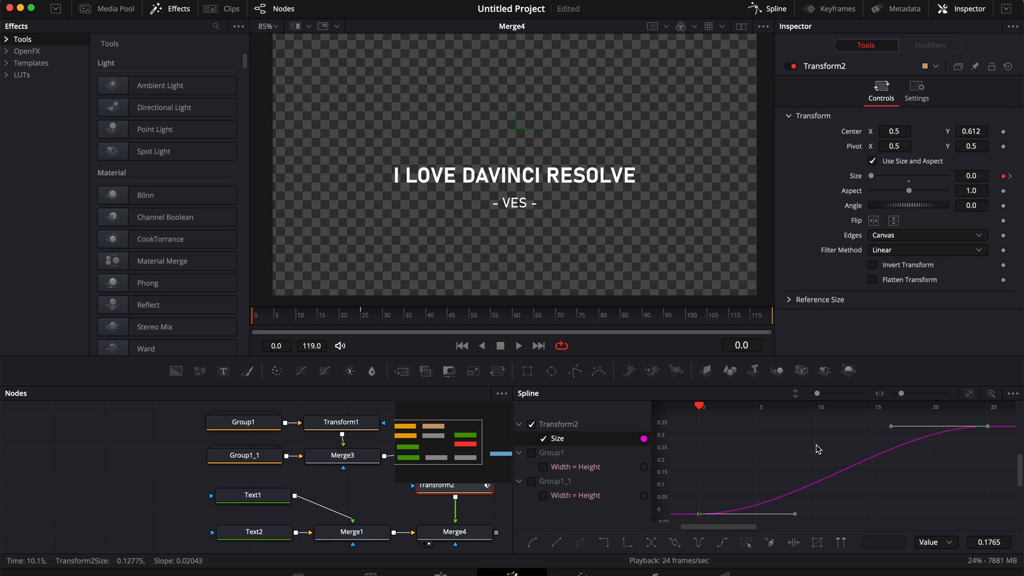
pyautogui.moveTo(269, 318); pyautogui.dragTo(244, 318)
pyautogui.press('space')
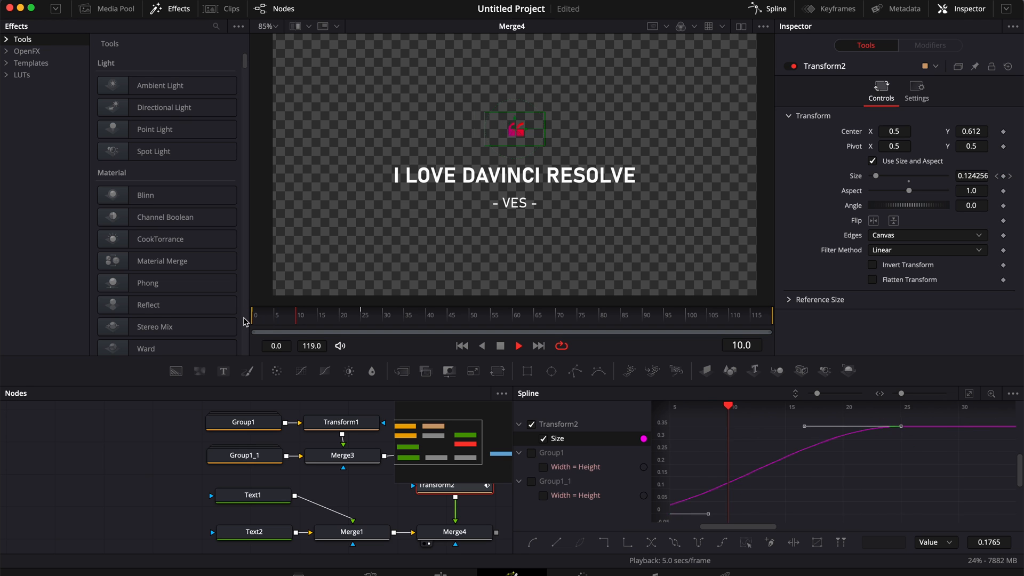
pyautogui.press('space')
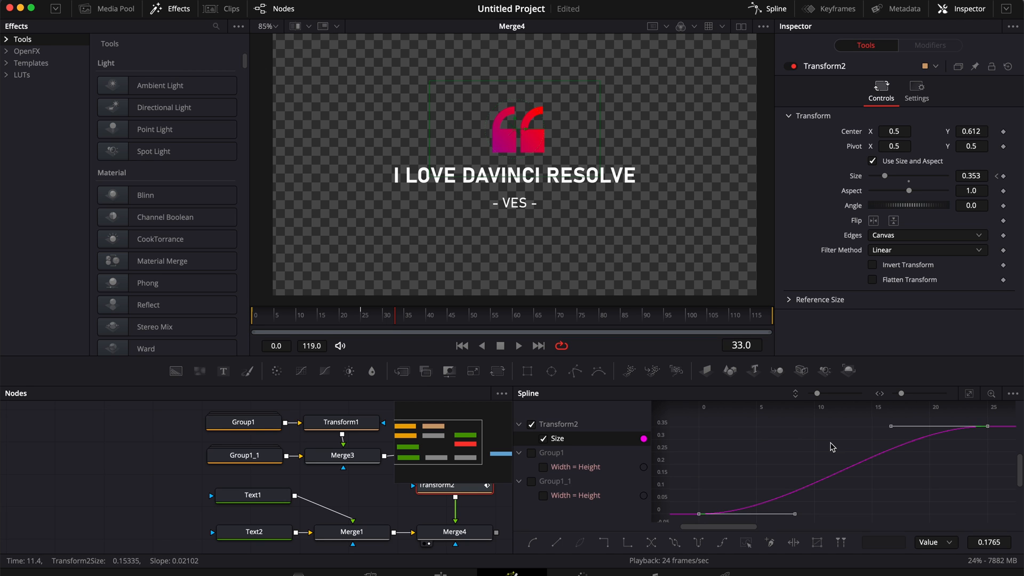
# Step: Set the Ease In of the Size curve to 81.7 and play the quotation marks' animation from frame 0
pyautogui.press('t')
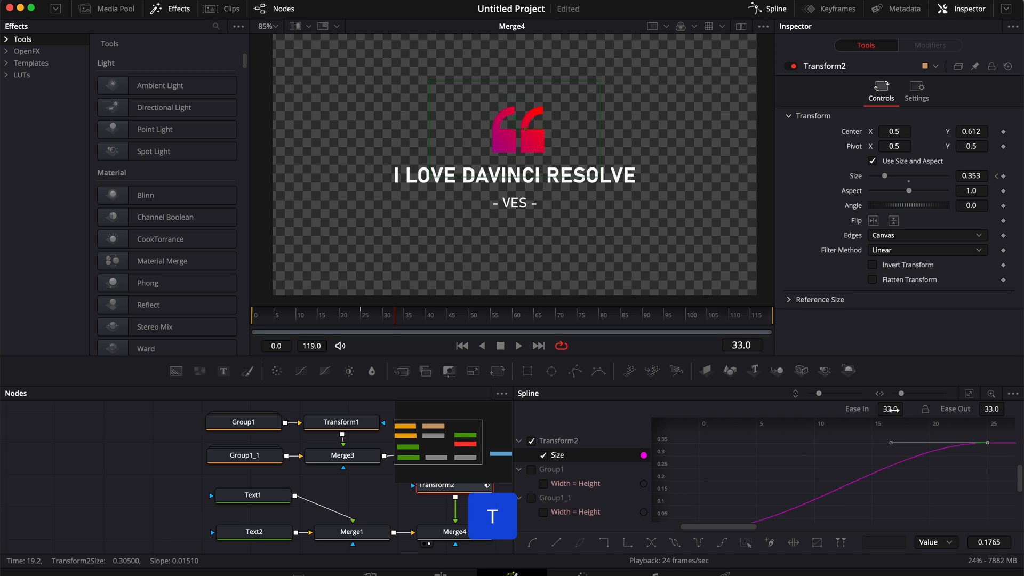
pyautogui.moveTo(891, 409); pyautogui.dragTo(906, 409)
pyautogui.moveTo(295, 322); pyautogui.dragTo(246, 322)
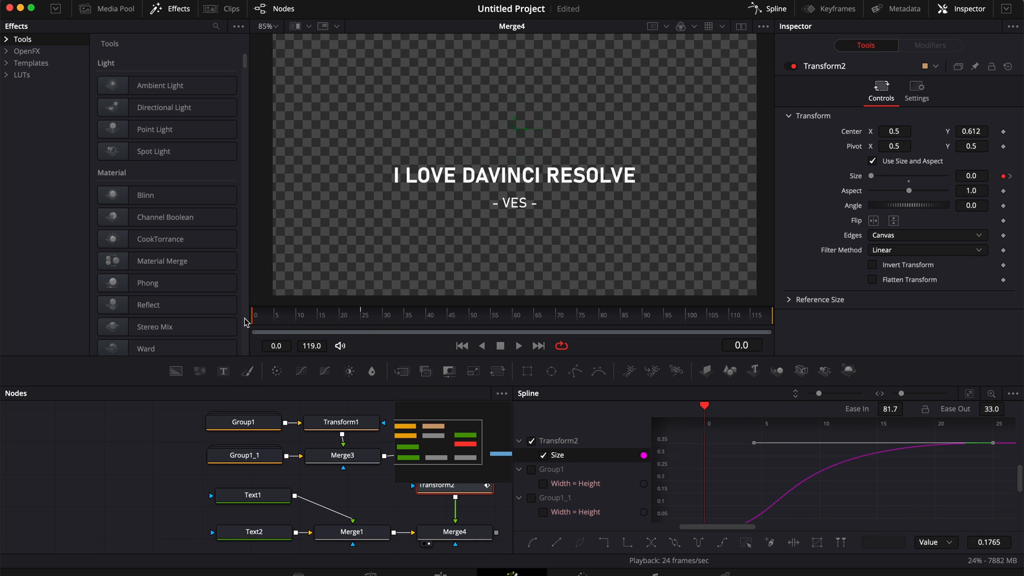
pyautogui.press('space')
pyautogui.press('space')
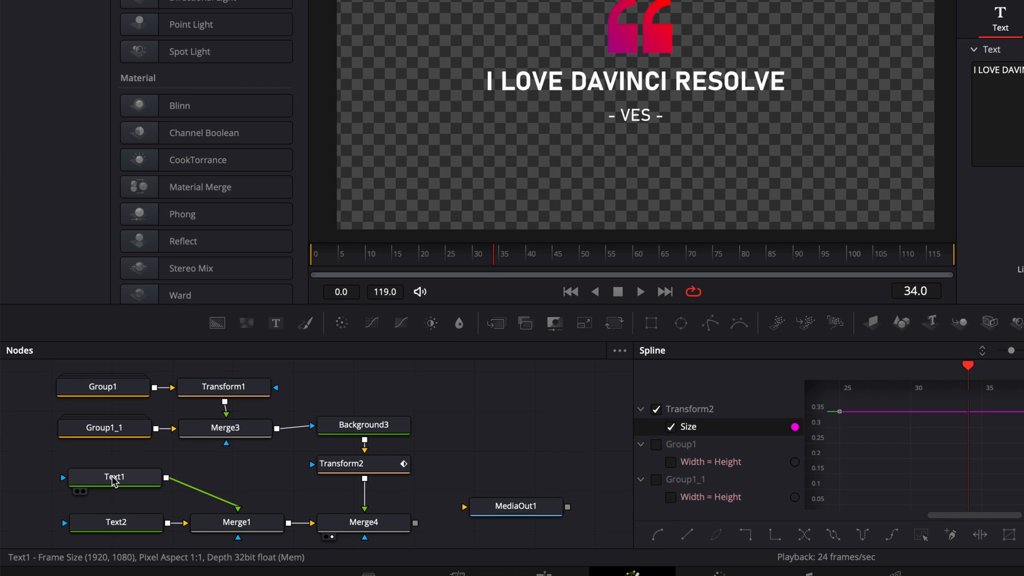
# Step: Add a Follower modifier to Text1's text and open the modifier's settings
pyautogui.click(113, 479)
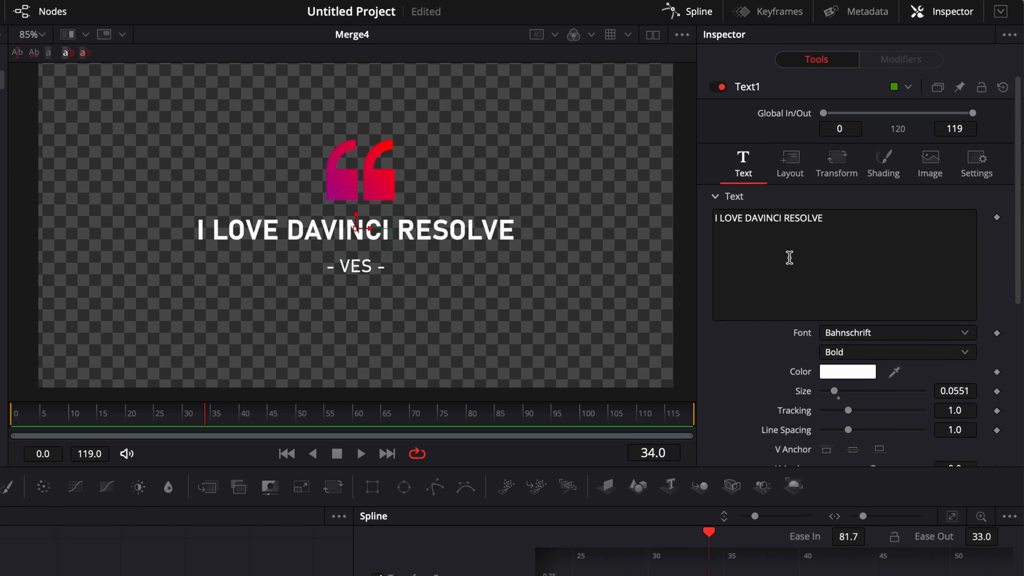
pyautogui.rightClick(845, 196)
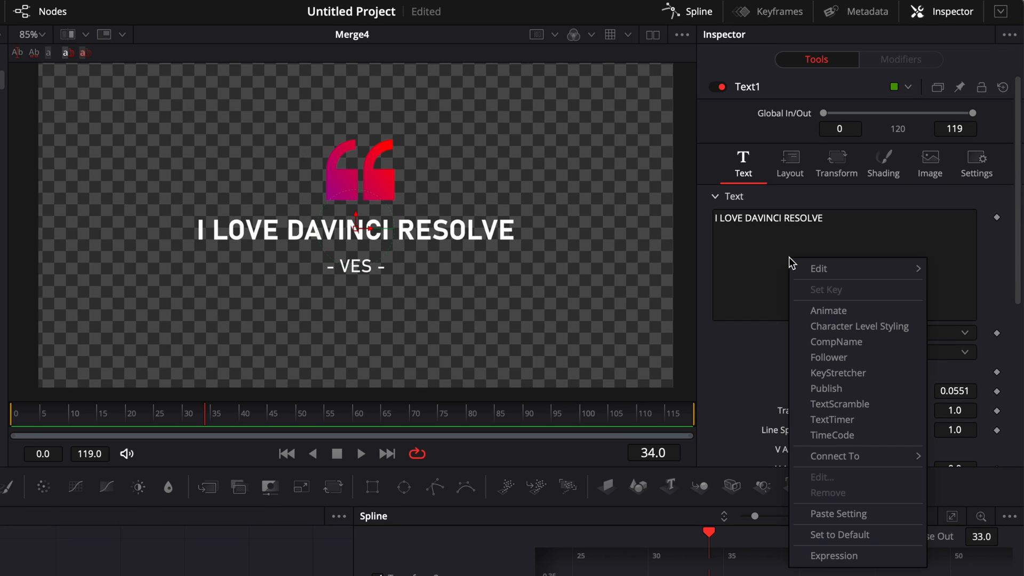
pyautogui.click(827, 357)
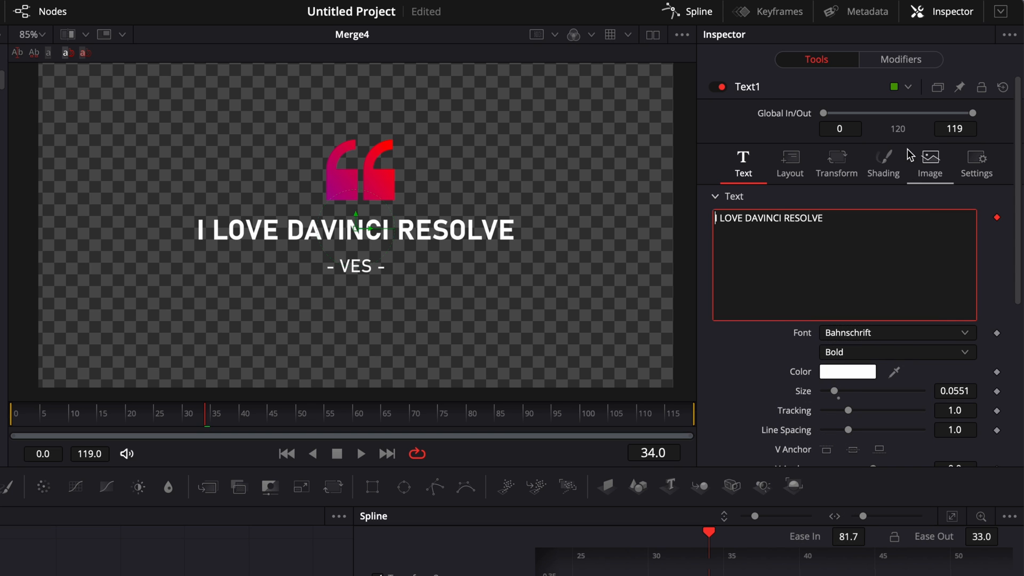
pyautogui.click(897, 60)
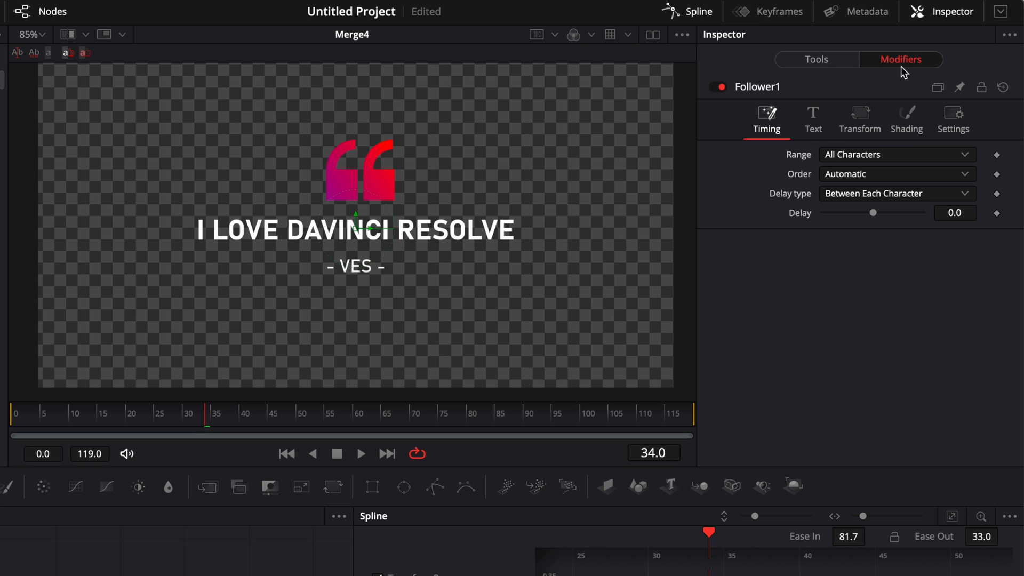
# Step: Set the Follower's order to Outside In, its delay type to Between Each Character and its delay to -0.25
pyautogui.click(841, 176)
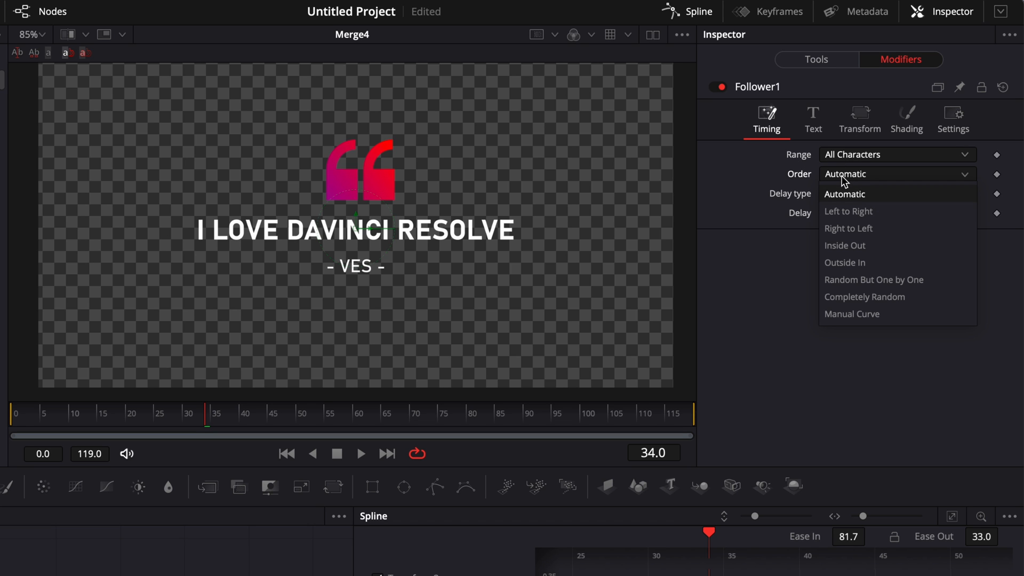
pyautogui.click(842, 263)
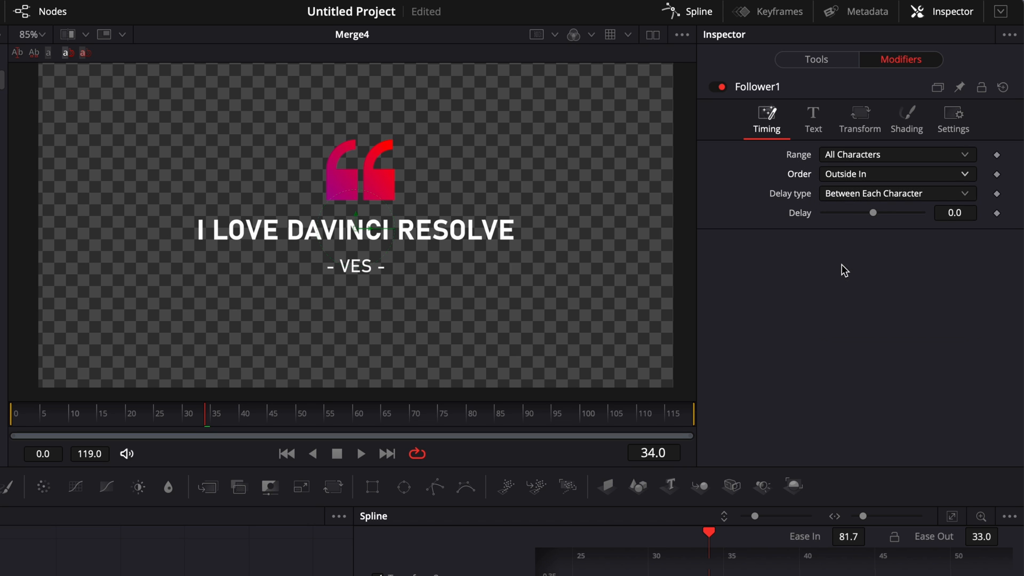
pyautogui.click(850, 194)
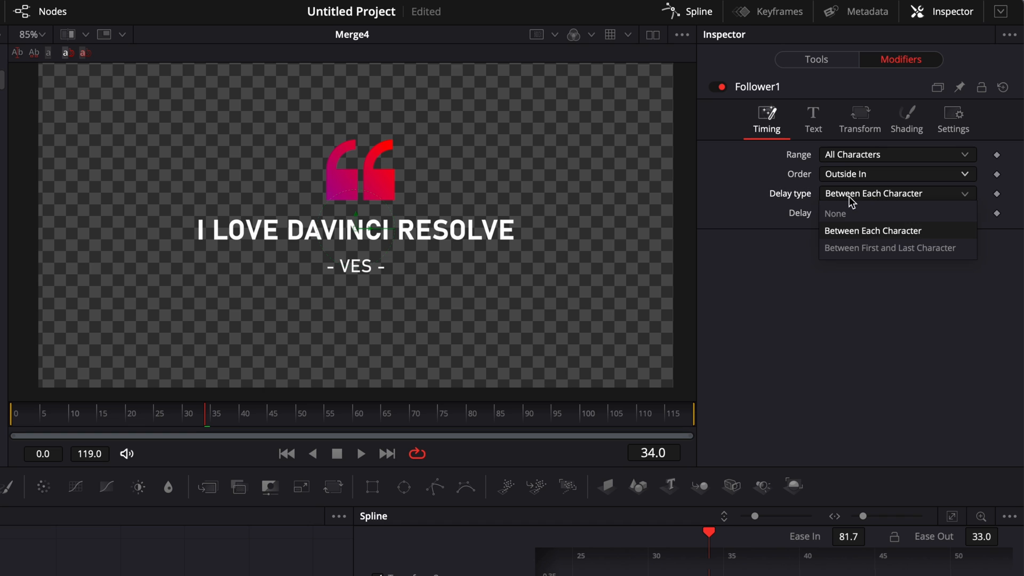
pyautogui.click(853, 236)
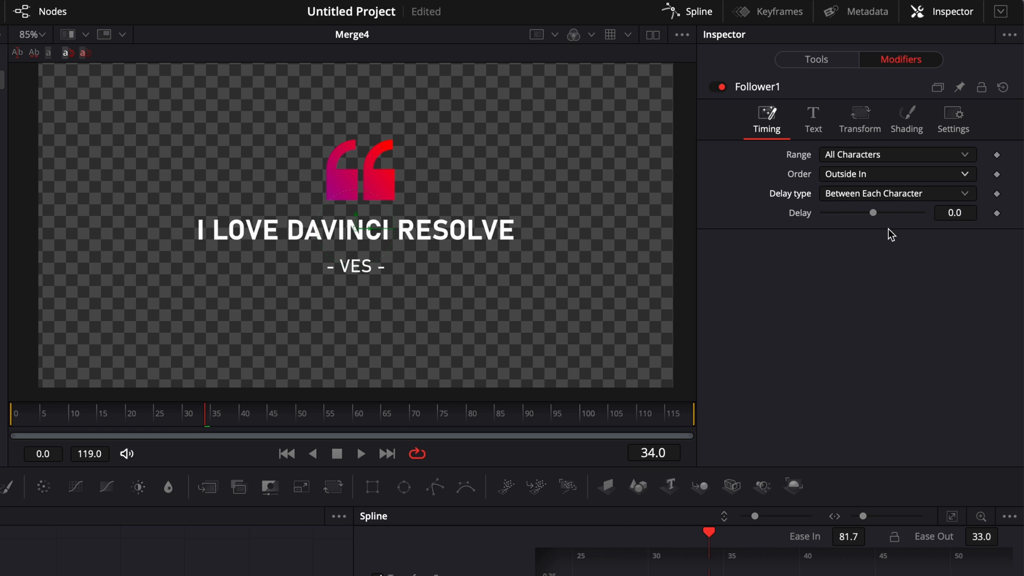
pyautogui.click(968, 214)
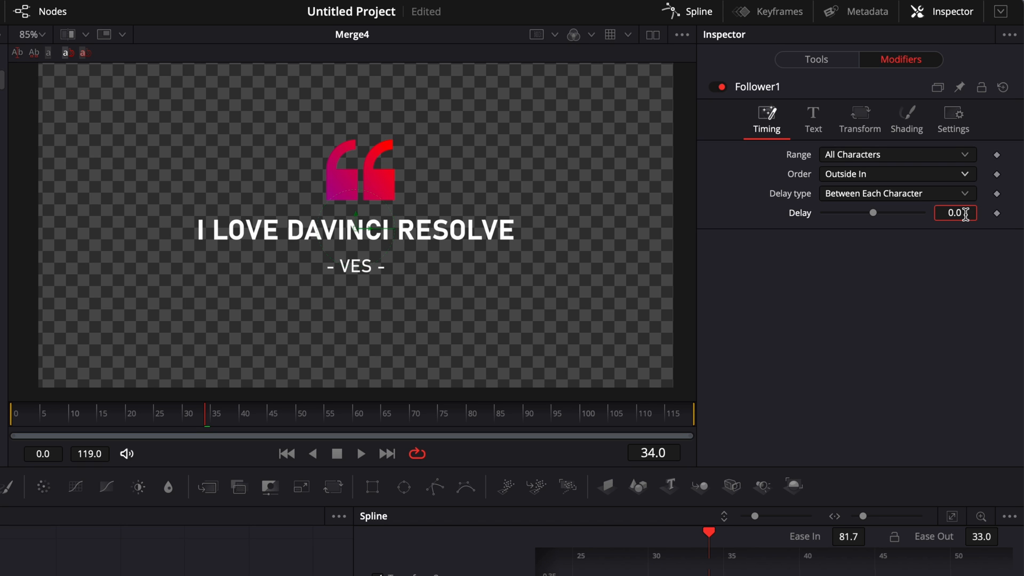
pyautogui.moveTo(964, 214); pyautogui.dragTo(936, 212)
pyautogui.write('-0.25')
pyautogui.press('Return')
# Step: At frame 25, keyframe the Follower's shading Opacity at 1.0 and its position Offset Z at 0.0
pyautogui.click(166, 417)
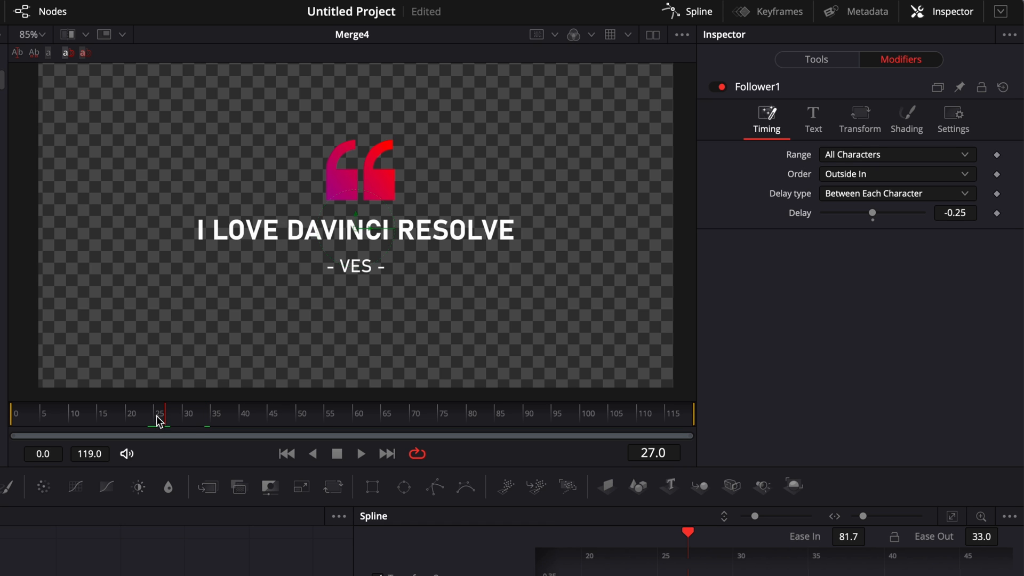
pyautogui.click(154, 417)
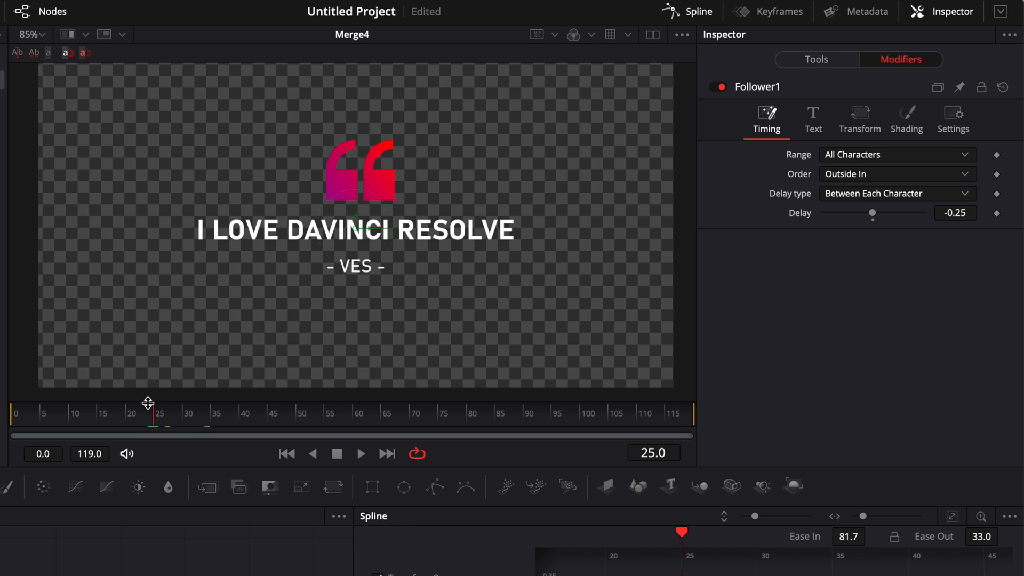
pyautogui.click(906, 127)
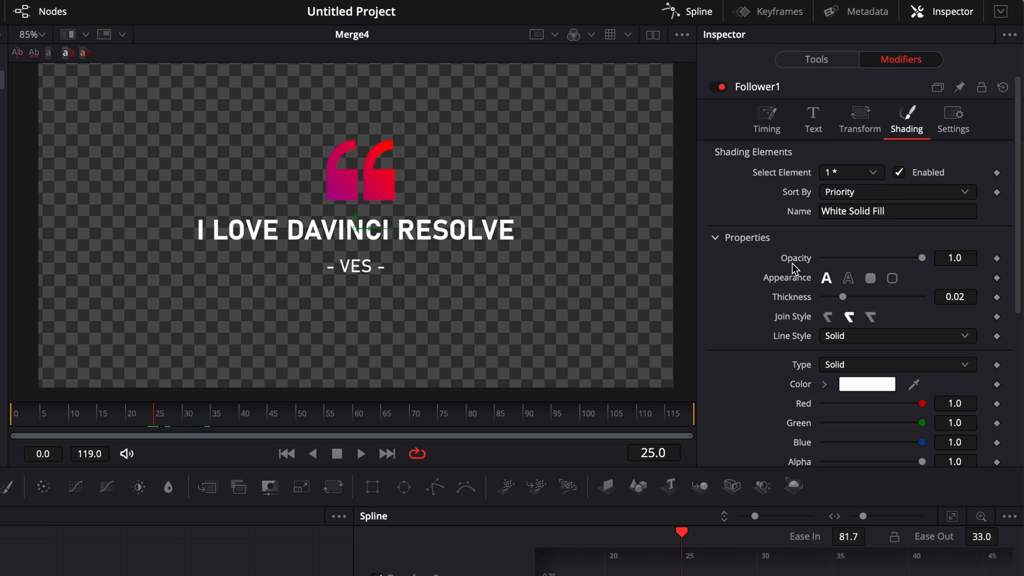
pyautogui.click(995, 260)
pyautogui.scroll(-5, 857, 317)
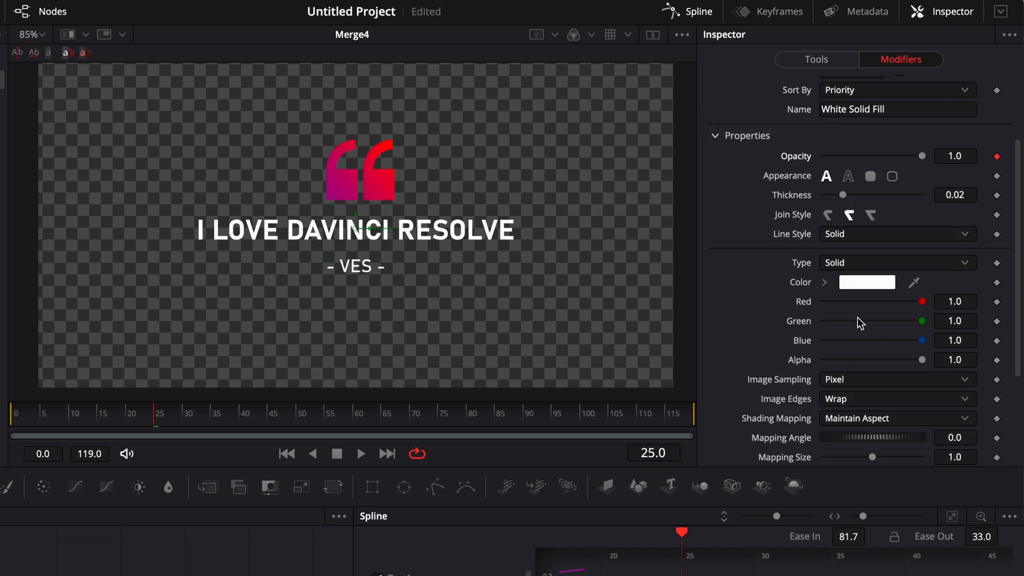
pyautogui.click(715, 383)
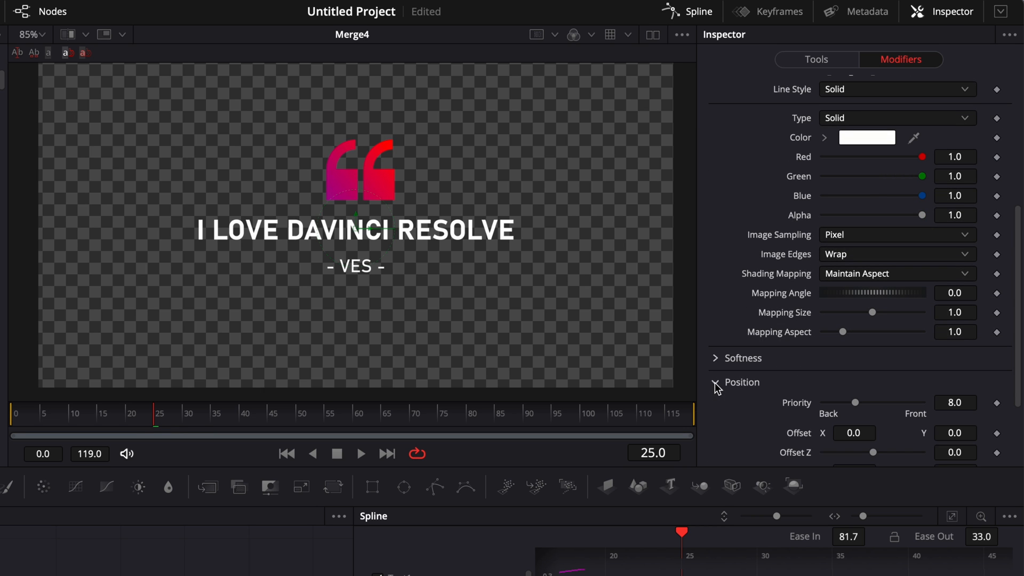
pyautogui.scroll(-3, 836, 385)
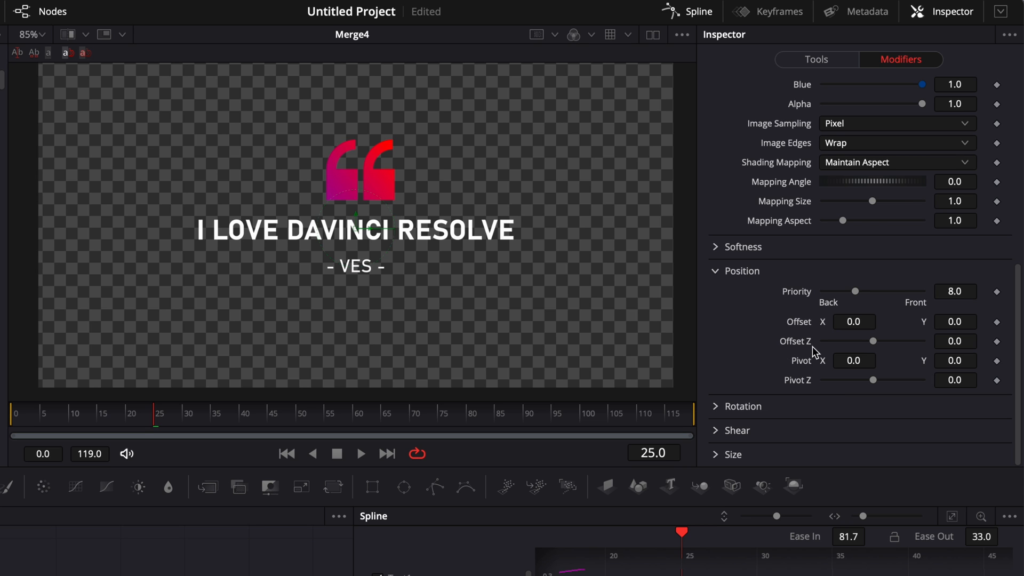
pyautogui.click(996, 342)
# Step: Set the Follower's Offset Z to -25 at frame 0
pyautogui.moveTo(53, 421); pyautogui.dragTo(2, 420)
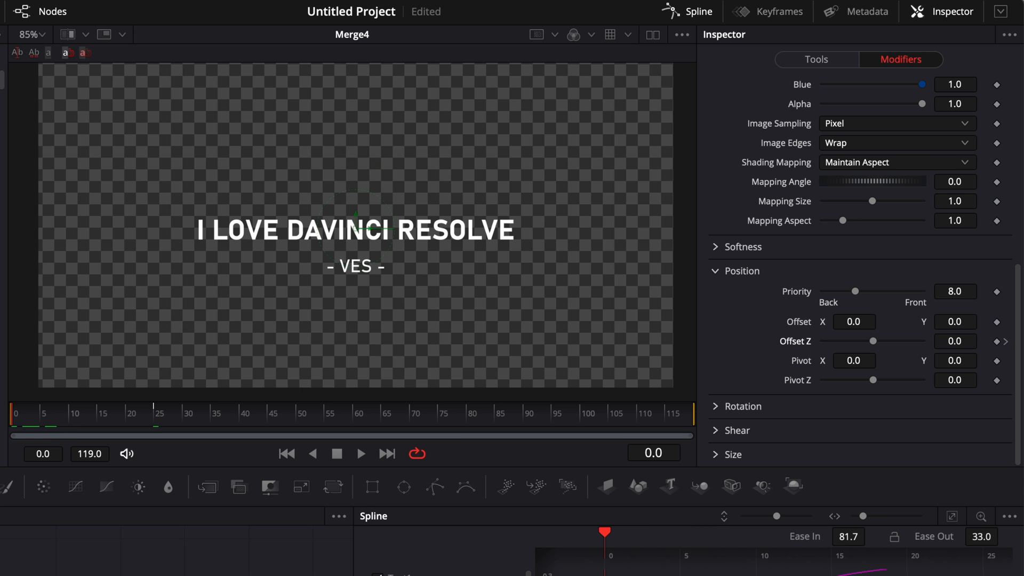
pyautogui.click(966, 341)
pyautogui.moveTo(966, 341); pyautogui.dragTo(914, 341)
pyautogui.write('-25')
pyautogui.press('Tab')
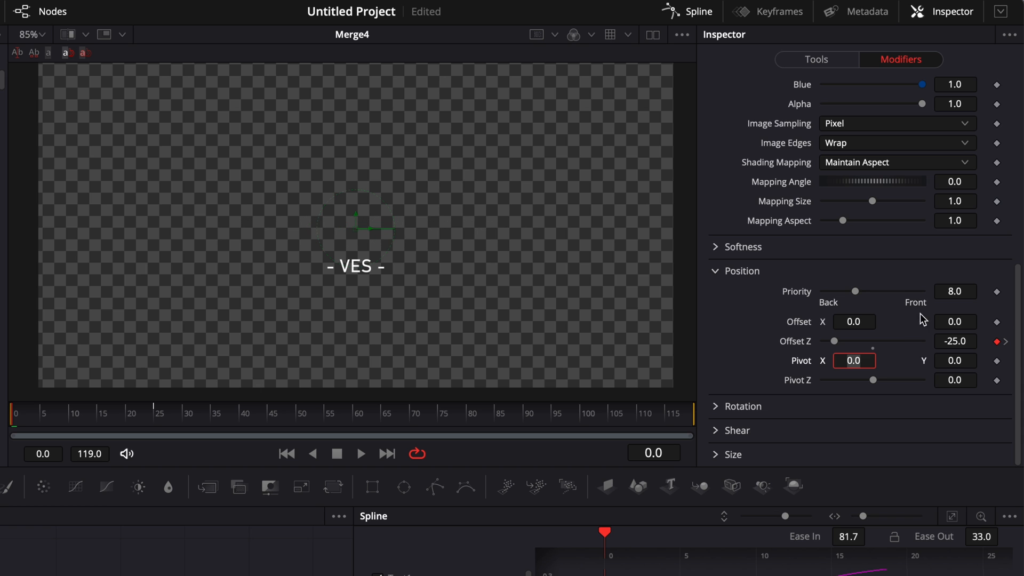
pyautogui.scroll(7, 921, 314)
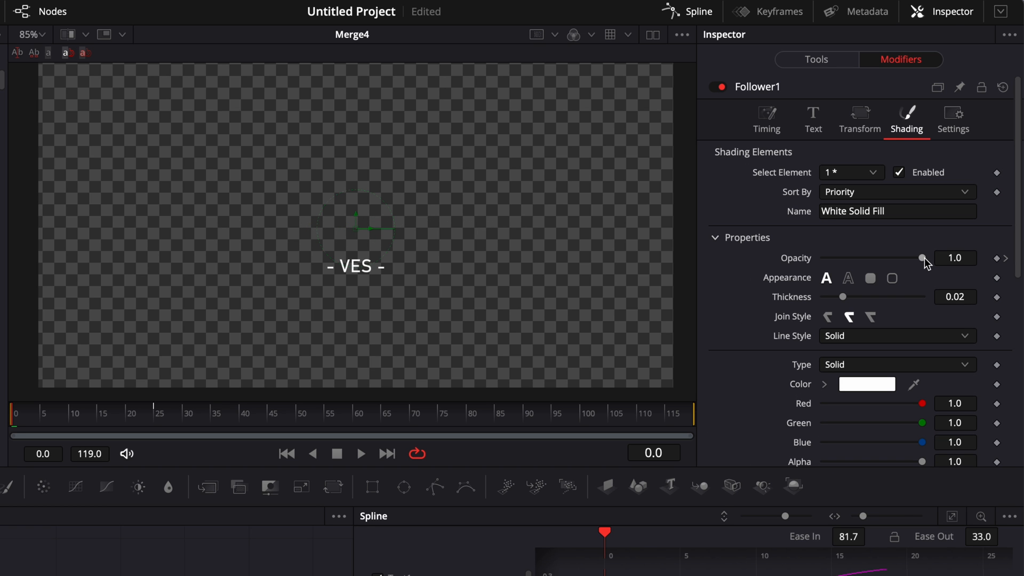
# Step: Set the Follower's shading Opacity to 0.0 at frame 0
pyautogui.moveTo(924, 257); pyautogui.dragTo(744, 266)
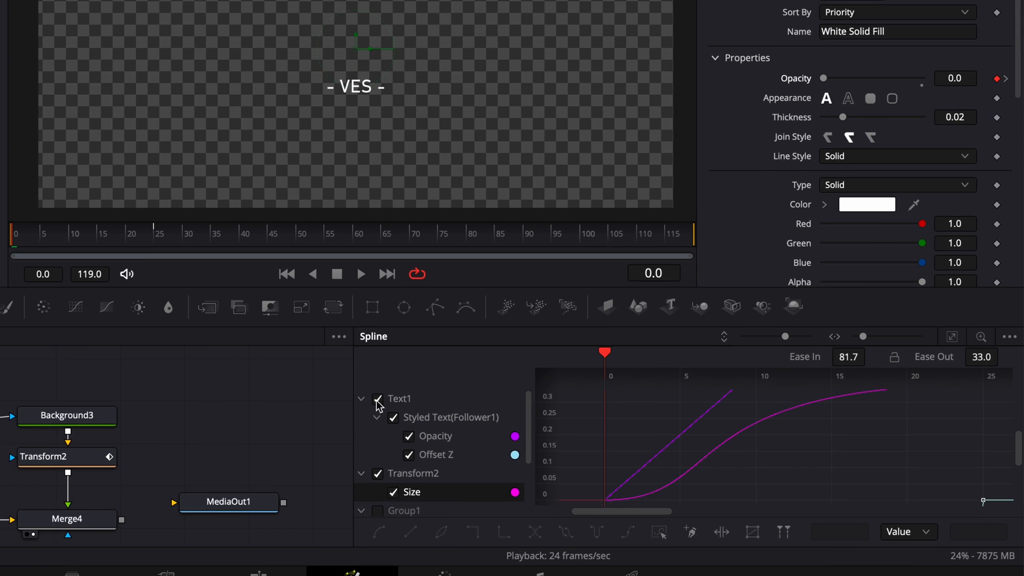
# Step: Isolate Text1's curves in the spline editor, smooth all Opacity and Offset Z keyframes, and set their Ease In to 81.3
pyautogui.click(532, 498)
pyautogui.click(378, 474)
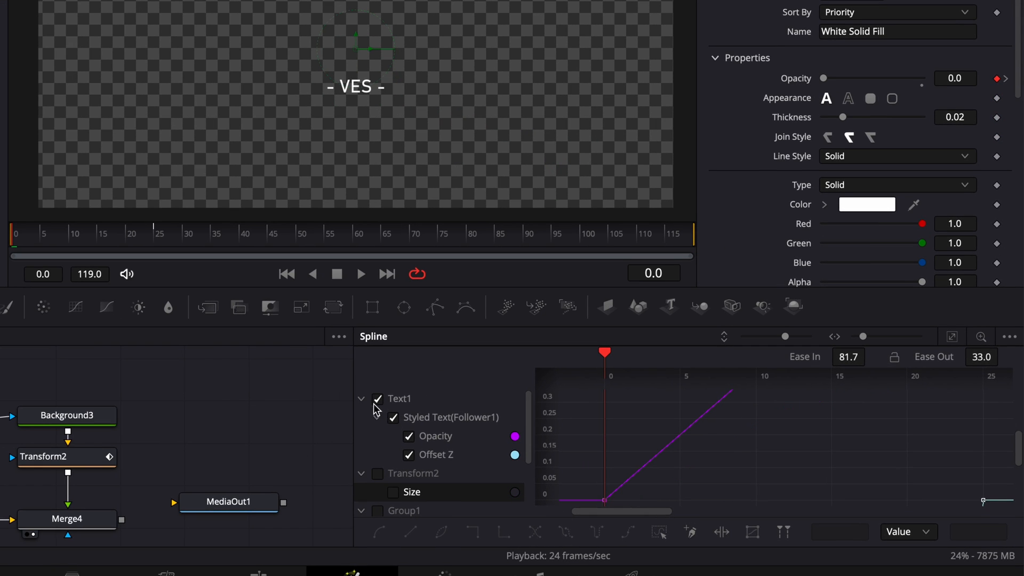
pyautogui.click(953, 337)
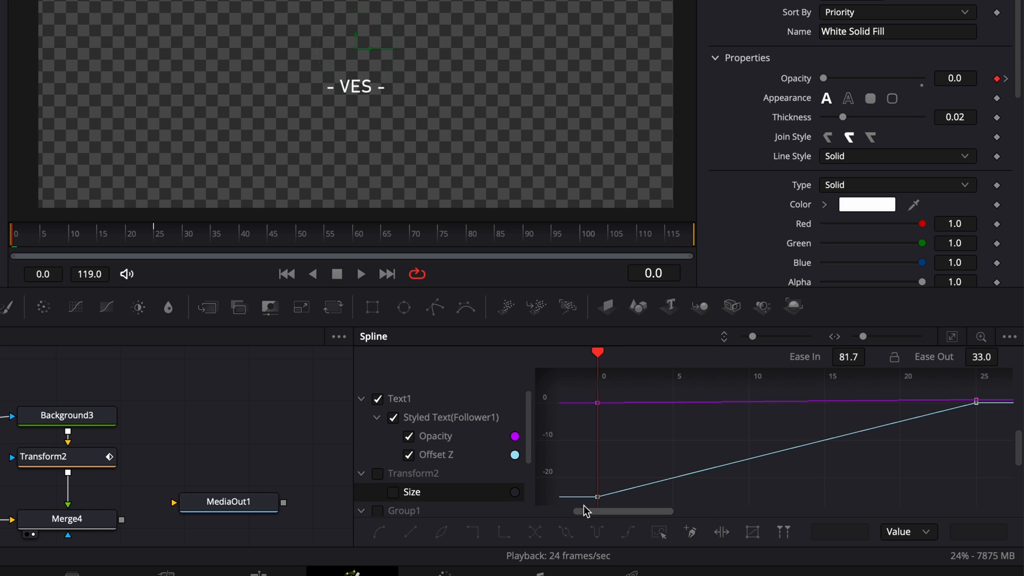
pyautogui.moveTo(587, 506); pyautogui.dragTo(997, 389)
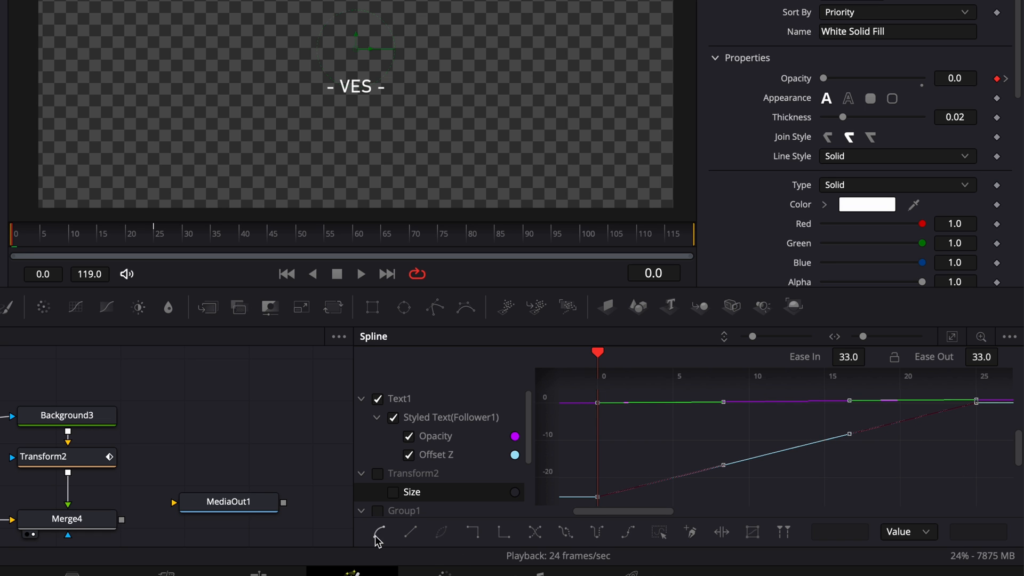
pyautogui.press('s')
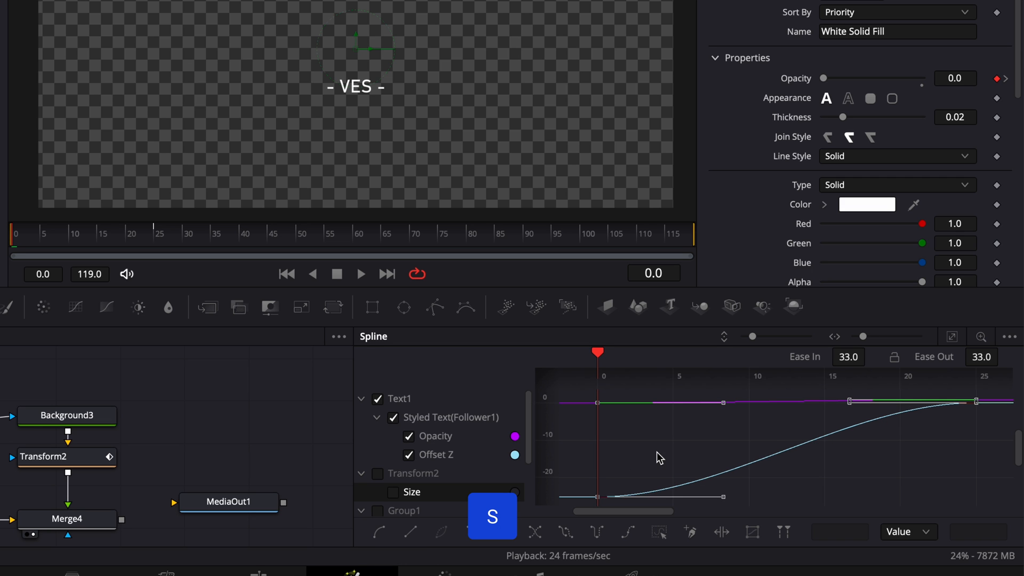
pyautogui.press('t')
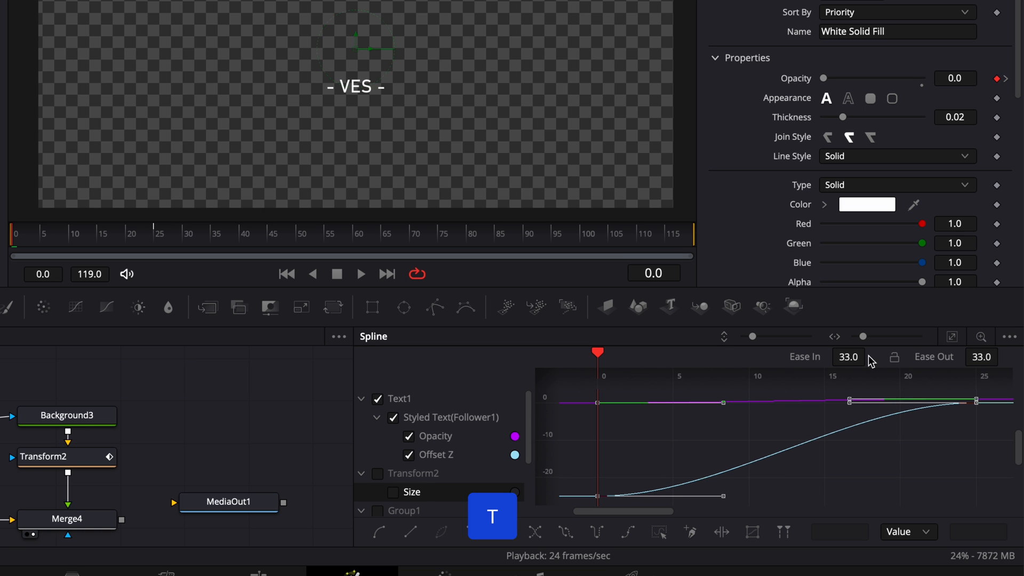
pyautogui.moveTo(849, 357); pyautogui.dragTo(874, 357)
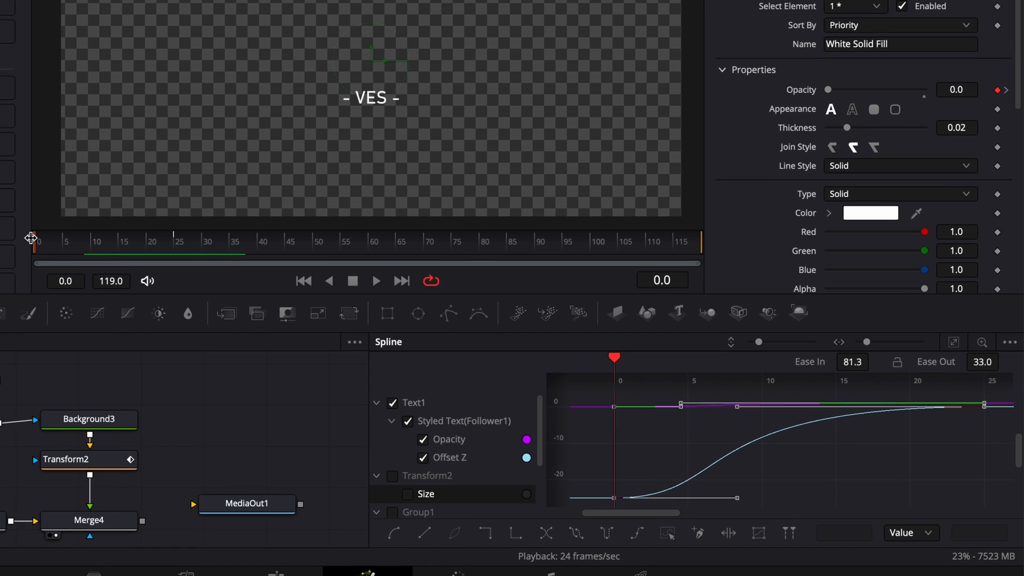
# Step: Play the composition from the start to check the eased character reveal of the main line
pyautogui.press('space')
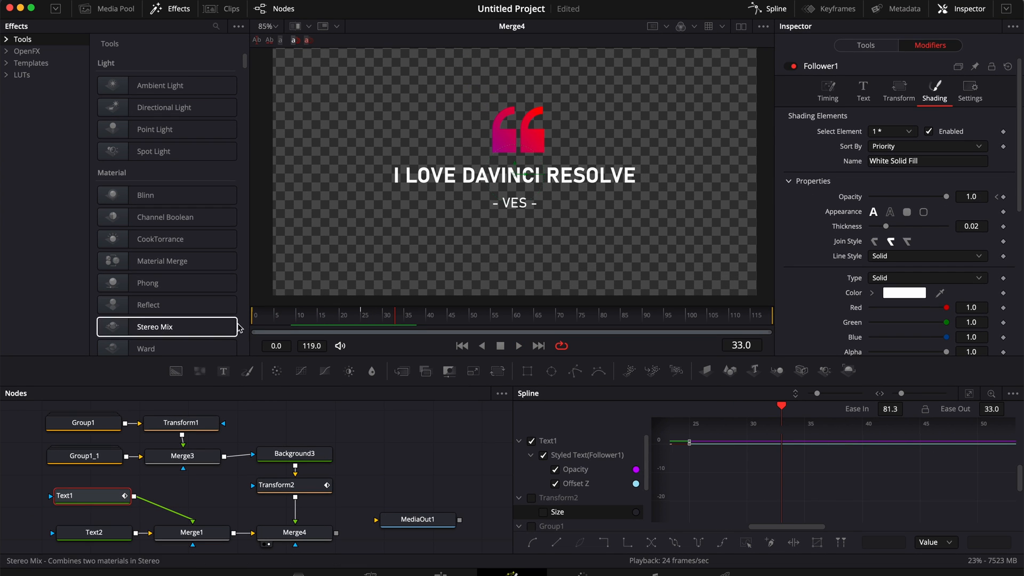
pyautogui.moveTo(277, 314); pyautogui.dragTo(229, 312)
pyautogui.press('space')
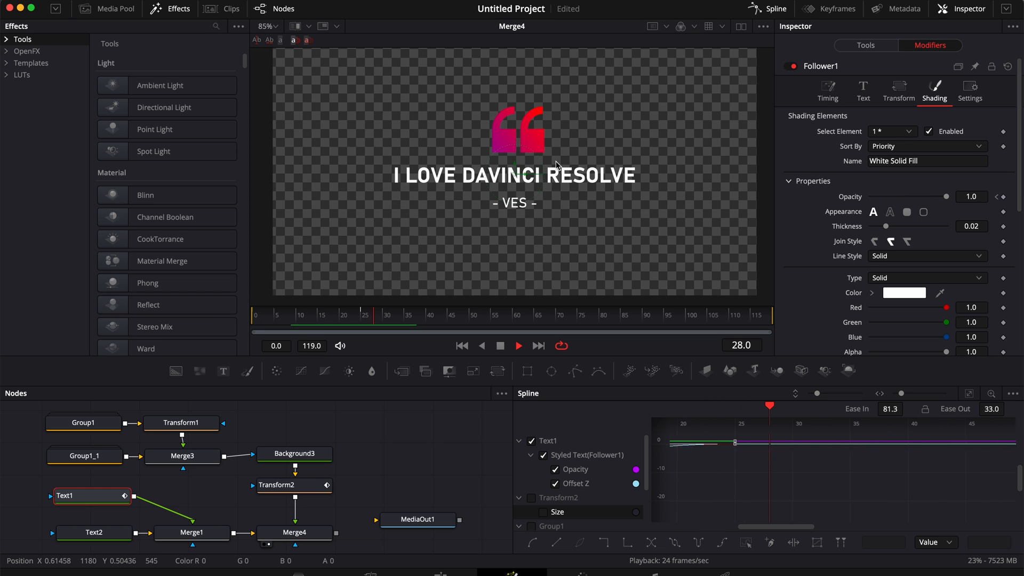
pyautogui.press('space')
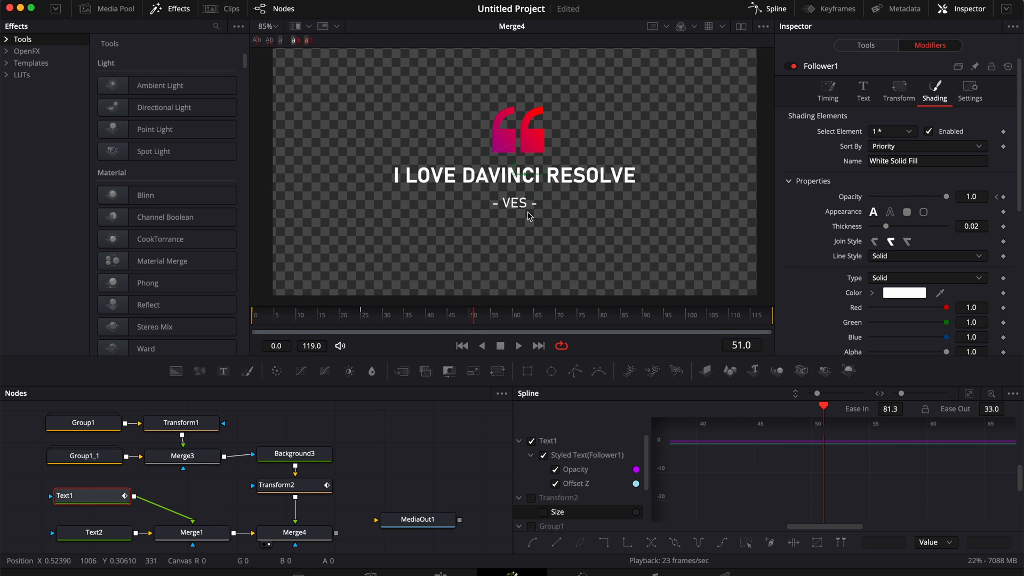
# Step: Keyframe Text2's Write On with End at 1.0 on frame 25 and 0.0 on frame 0
pyautogui.scroll(-3, 206, 487)
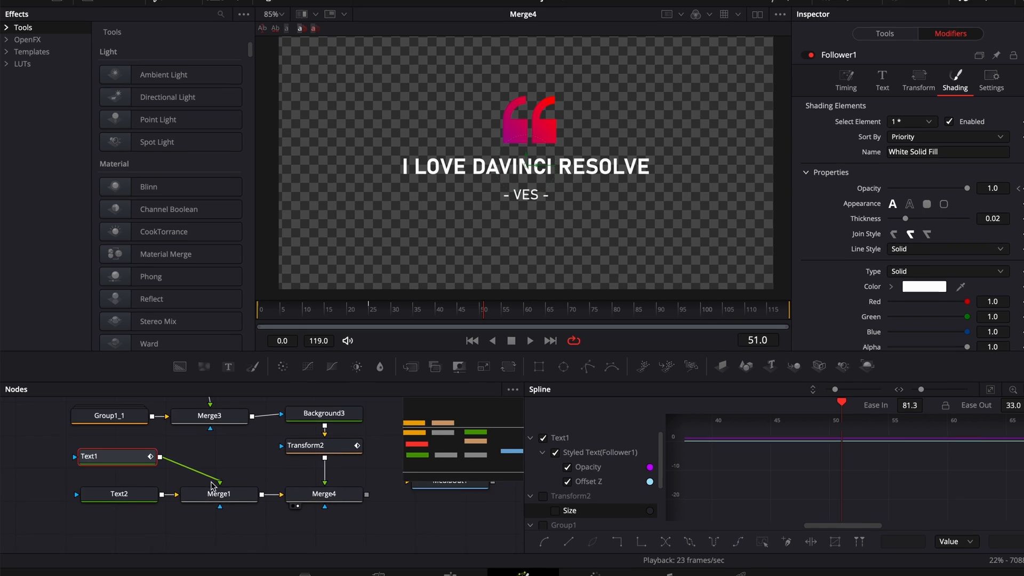
pyautogui.click(126, 495)
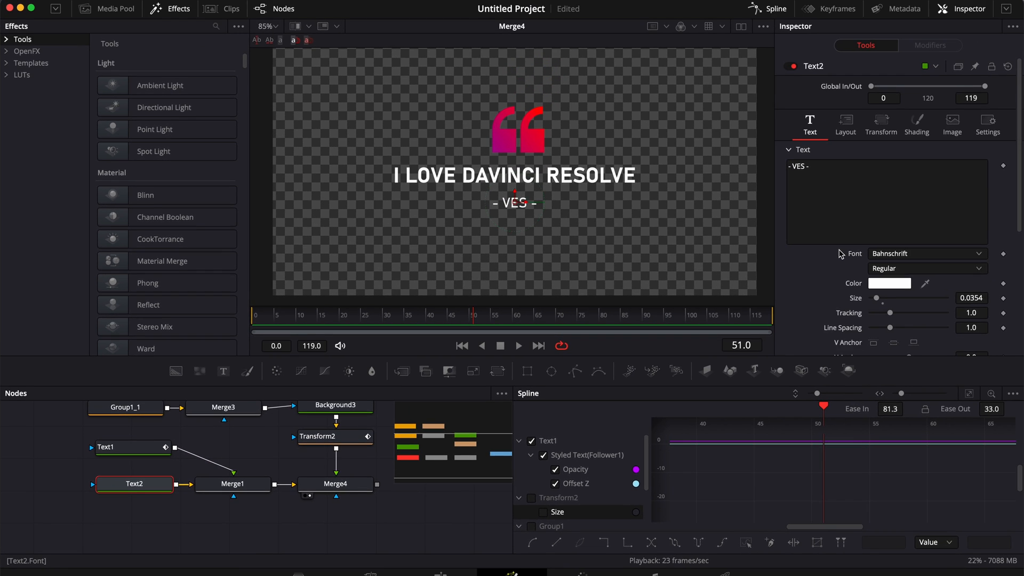
pyautogui.scroll(-5, 841, 254)
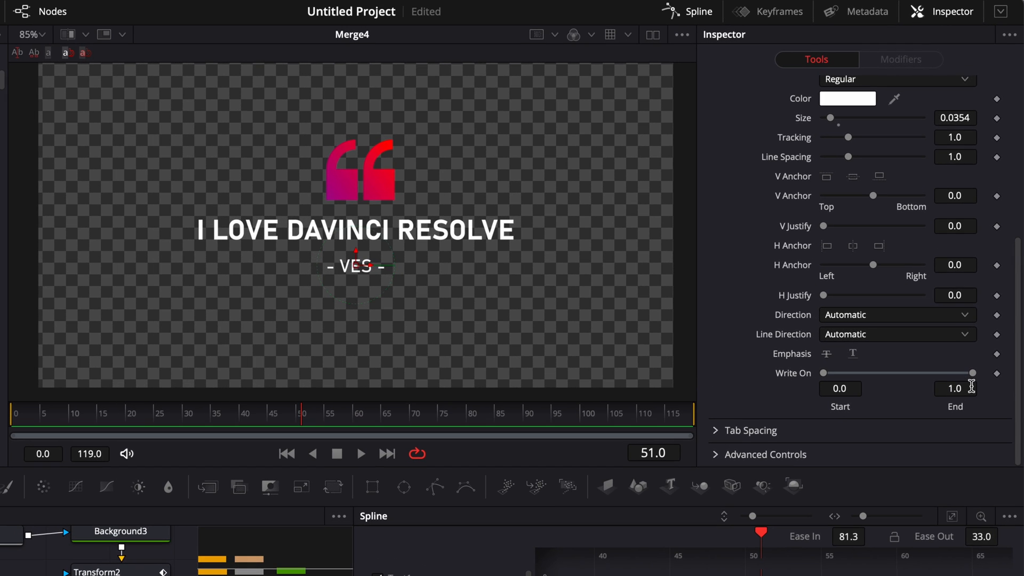
pyautogui.click(156, 413)
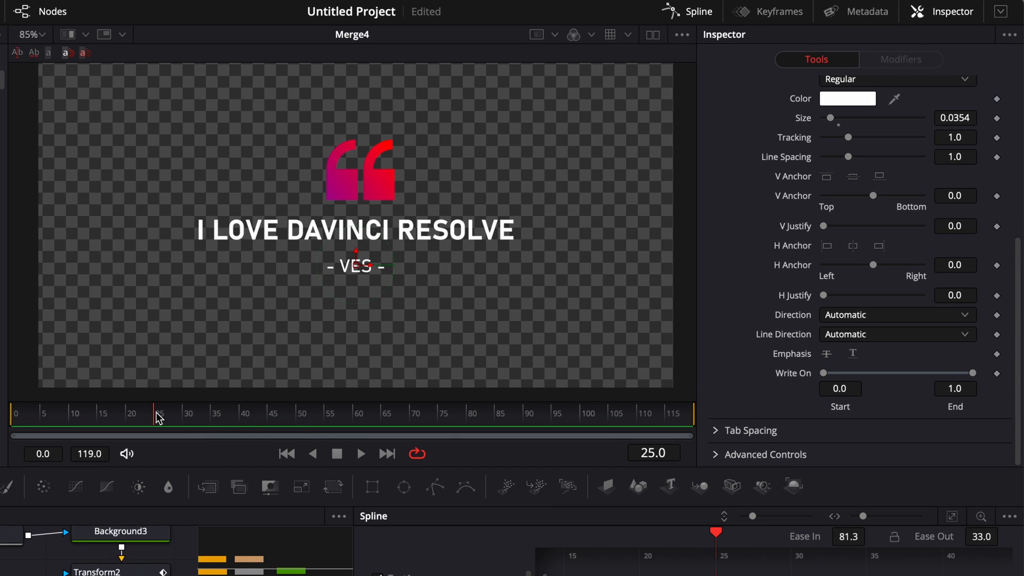
pyautogui.click(996, 373)
pyautogui.click(11, 419)
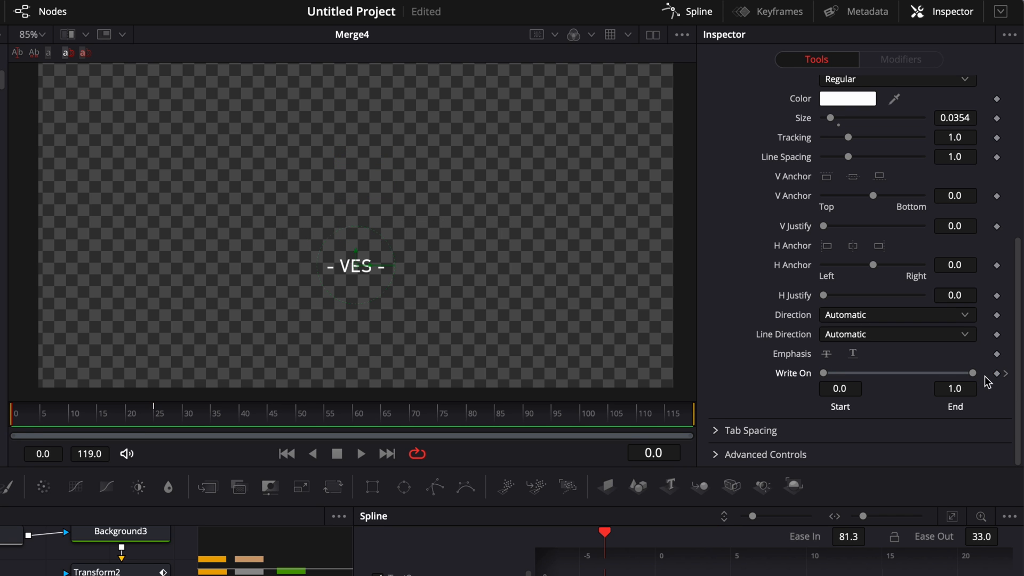
pyautogui.moveTo(973, 374); pyautogui.dragTo(809, 378)
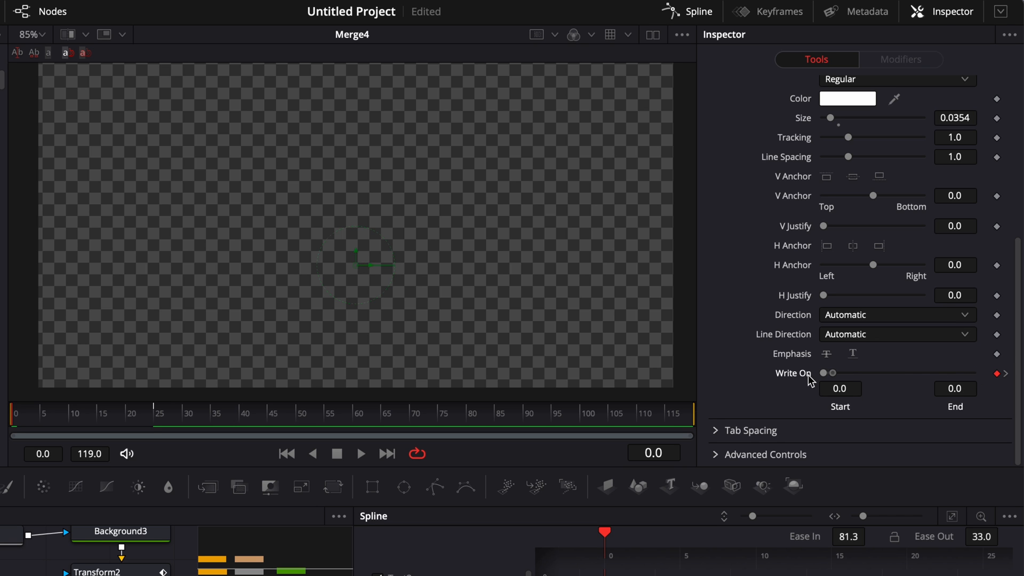
# Step: Play the composition from the start to check the author line's write-on animation together with the other elements
pyautogui.press('space')
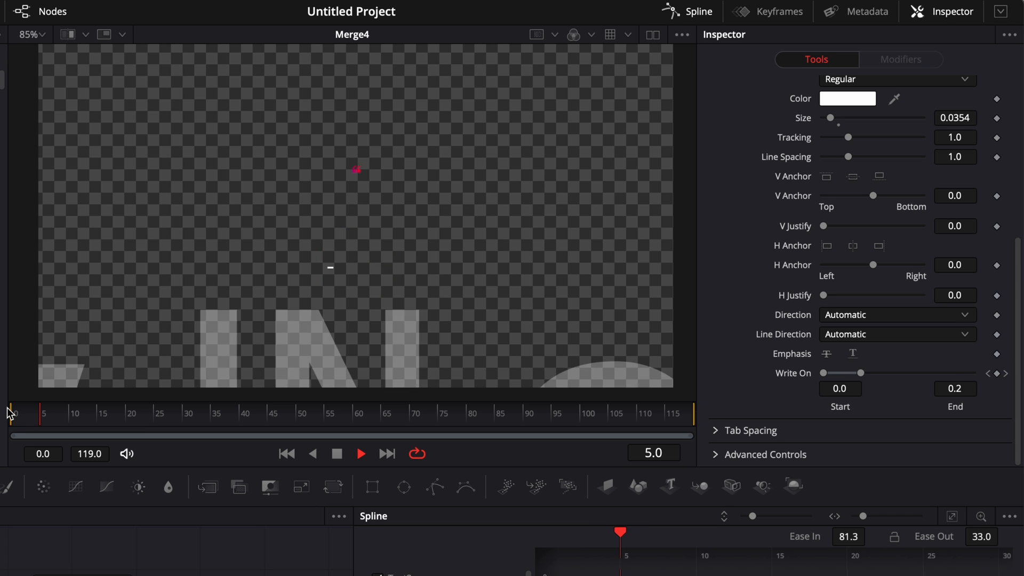
pyautogui.press('space')
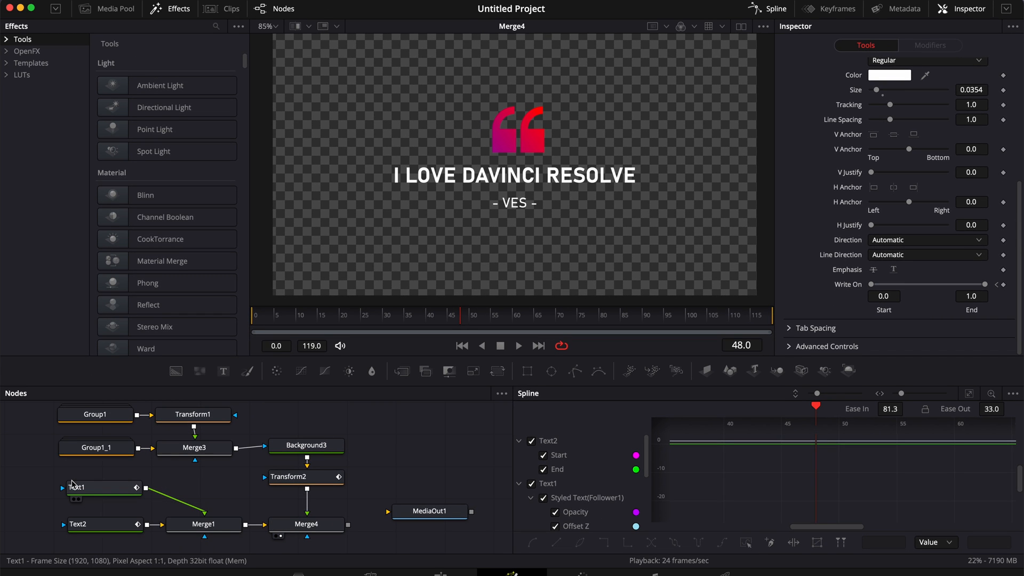
pyautogui.click(80, 524)
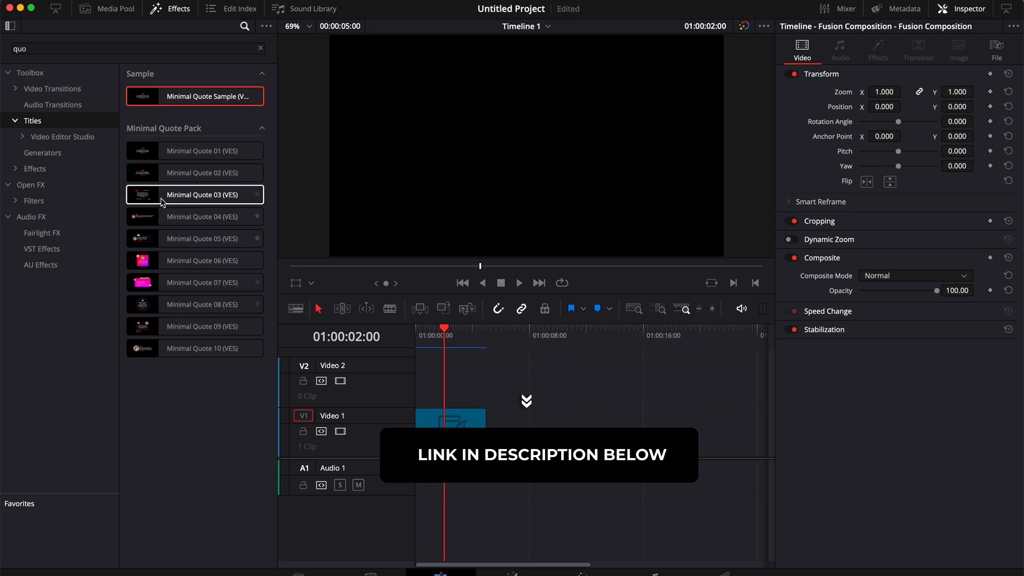
# Step: Add the Minimal Quote Sample (VES) title to Video 1 after the Fusion composition clip and preview it at 01:00:09:19
pyautogui.moveTo(175, 101); pyautogui.dragTo(531, 418)
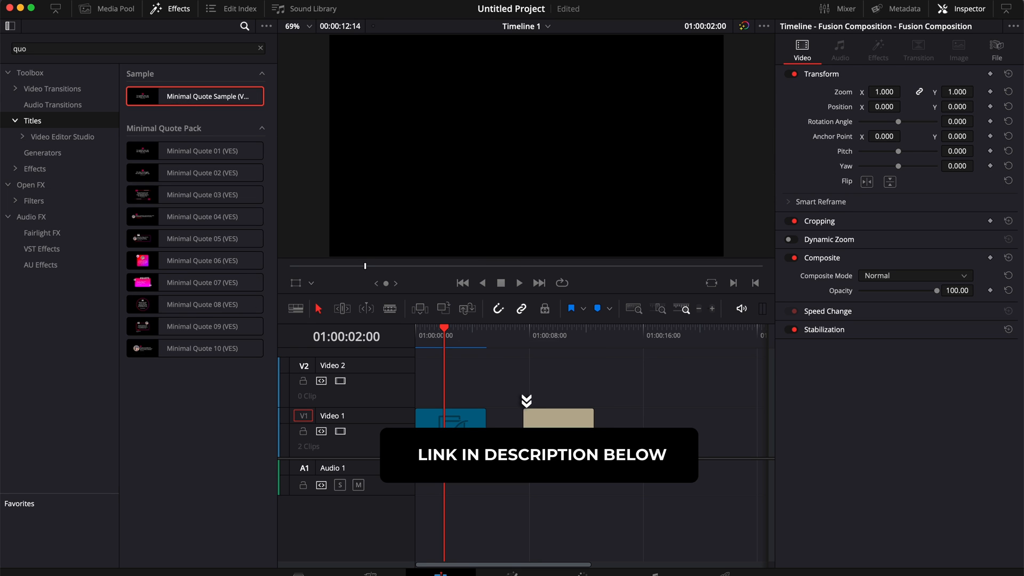
pyautogui.click(555, 335)
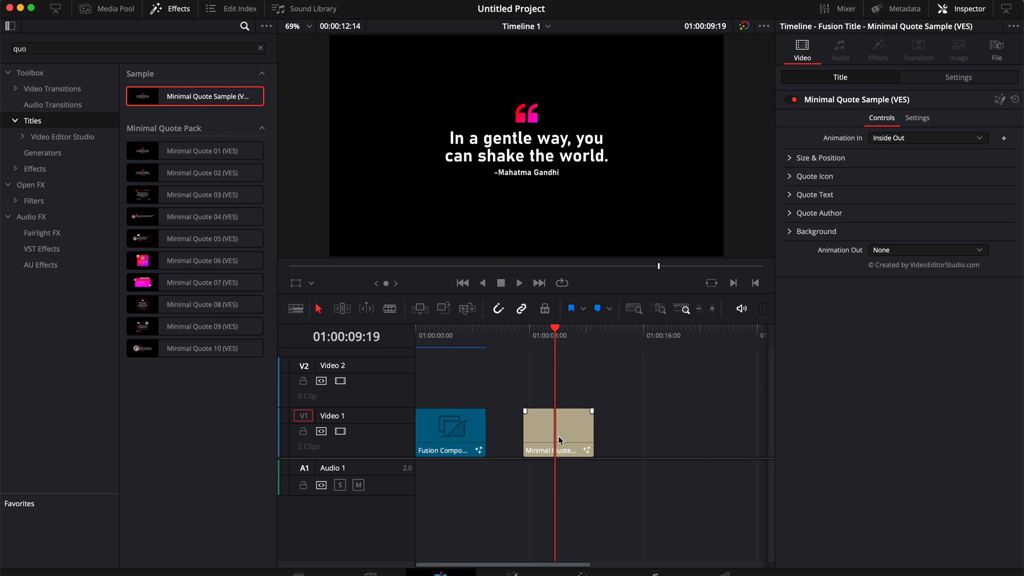